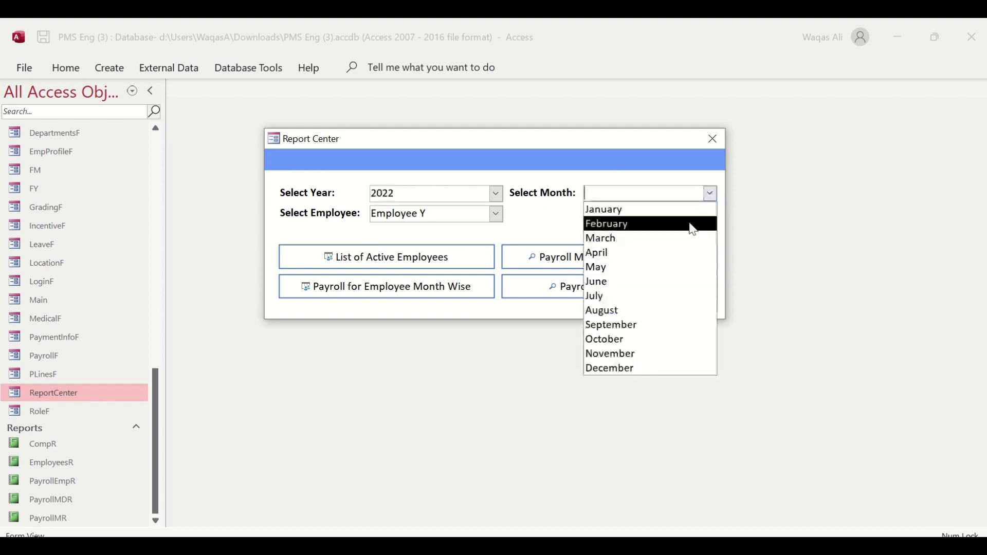
# - Select June as the month in the Report Center and preview Employee Y's month-wise payroll report and the list of active employees
pyautogui.click(674, 279)
pyautogui.click(414, 287)
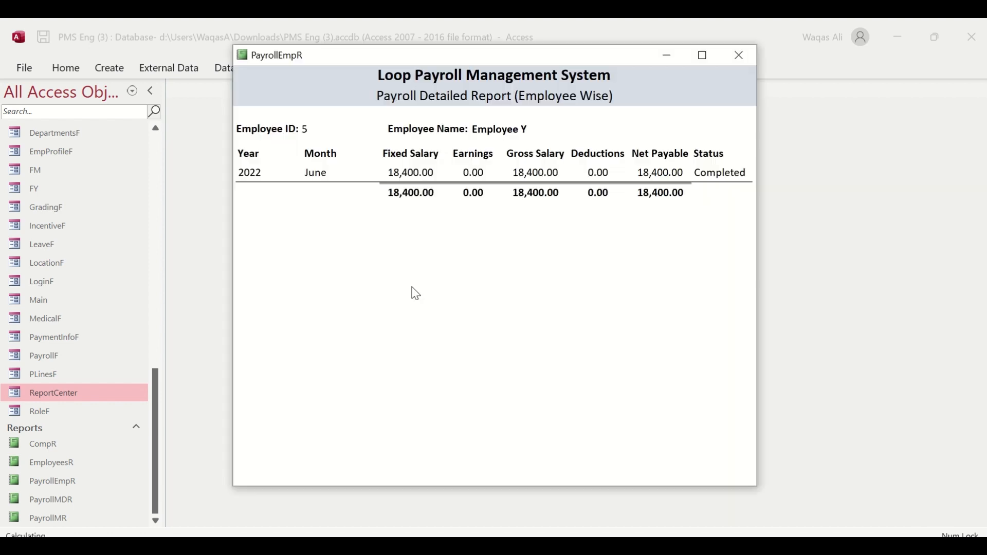
pyautogui.moveTo(537, 66); pyautogui.dragTo(500, 84)
pyautogui.click(701, 80)
pyautogui.click(408, 257)
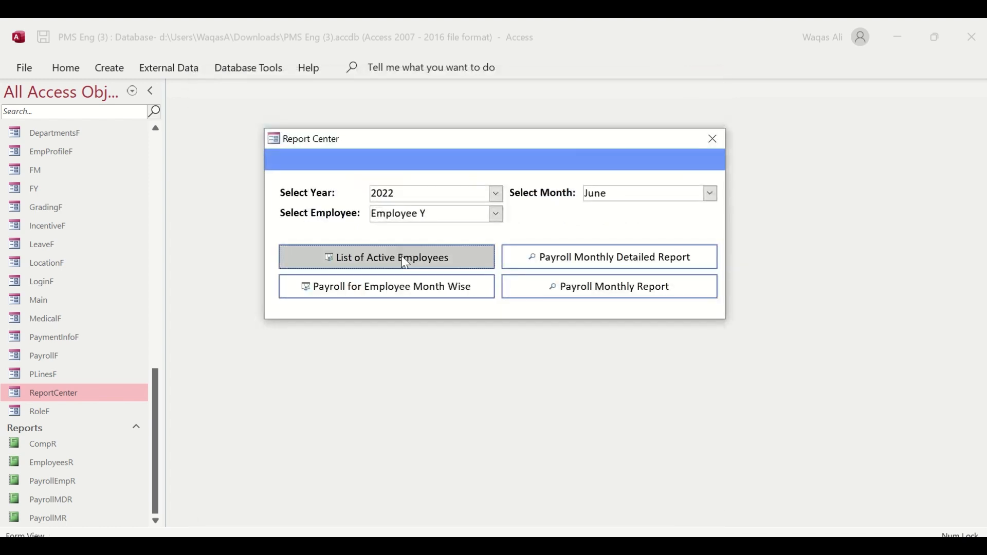
pyautogui.moveTo(513, 77); pyautogui.dragTo(512, 98)
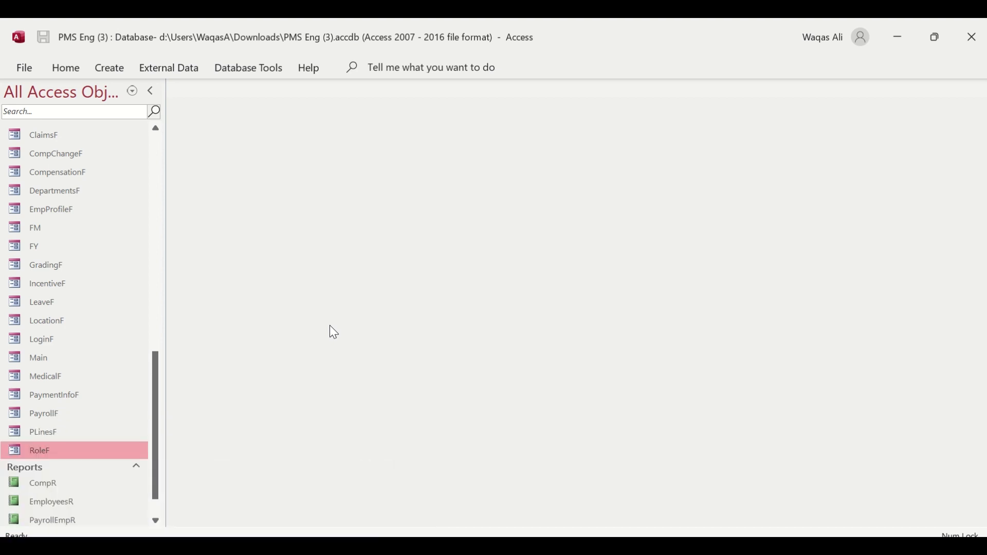
pyautogui.scroll(-1, 98, 403)
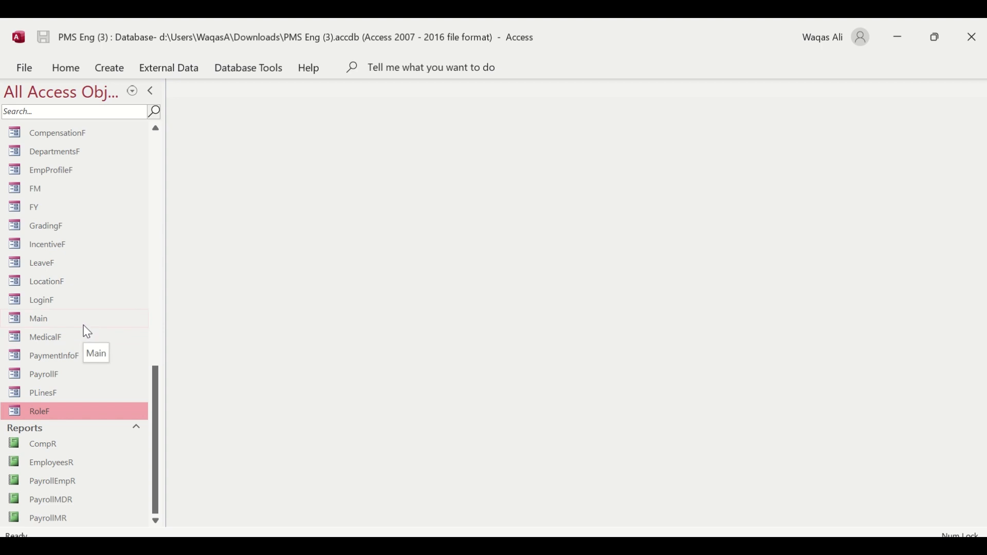
pyautogui.click(110, 69)
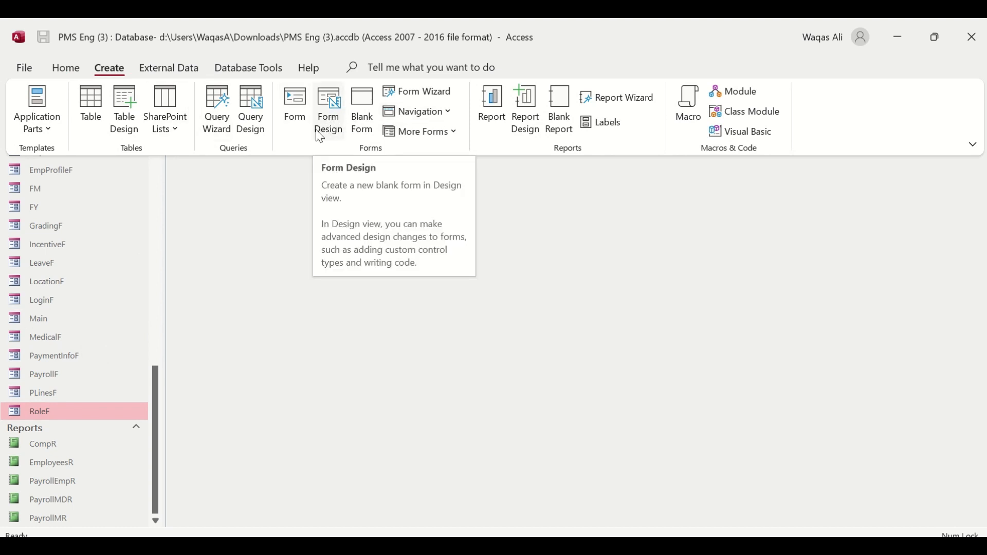
pyautogui.click(288, 253)
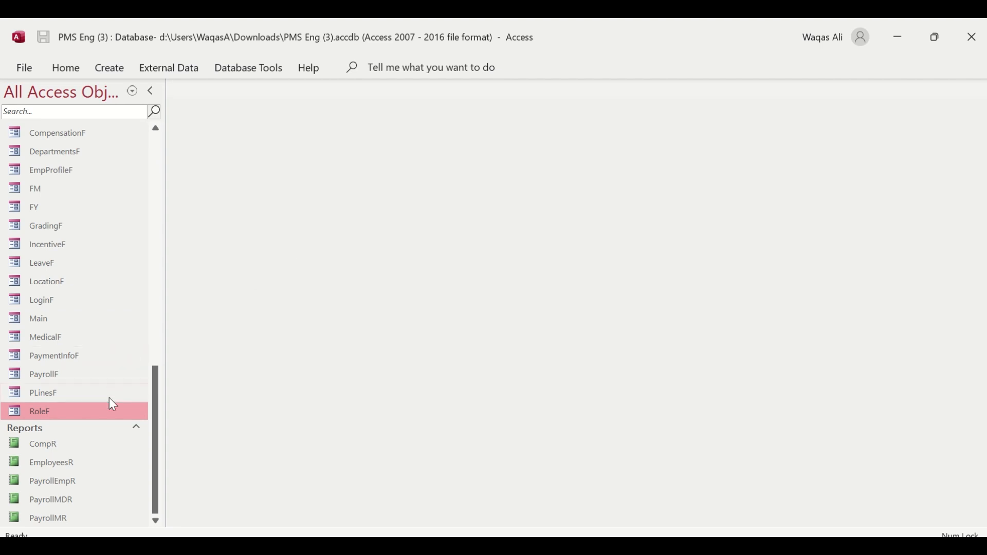
# - Duplicate the FM form under the name ReportCenter
pyautogui.click(79, 192)
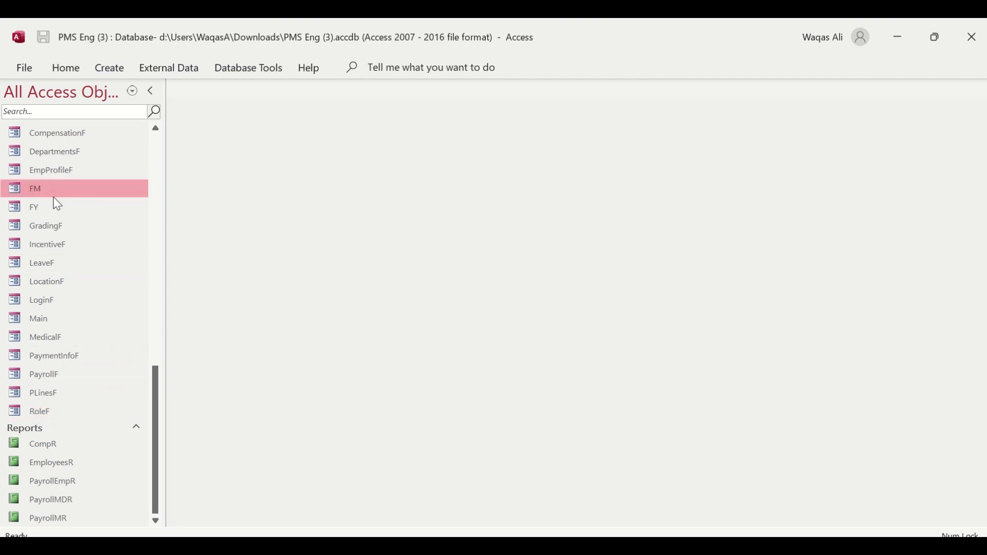
pyautogui.hotkey('ctrl', 'c')
pyautogui.hotkey('ctrl', 'v')
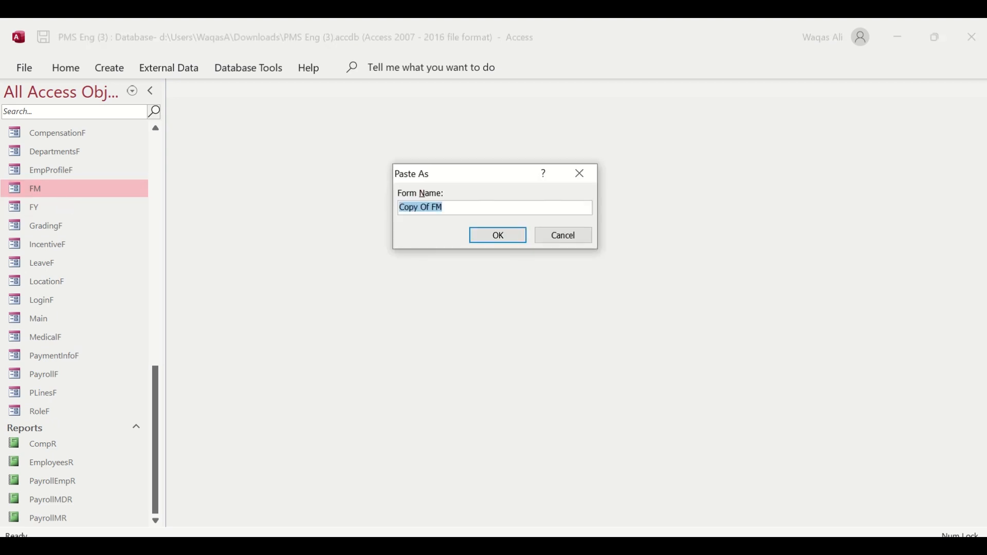
pyautogui.write('ReportCenter')
pyautogui.press('Return')
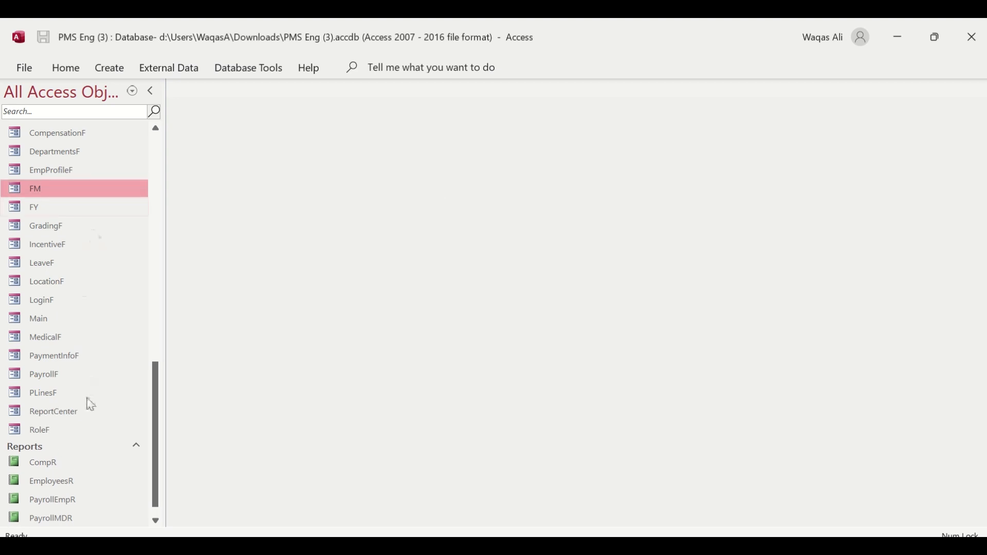
# - Open the ReportCenter form in Design View and enlarge its Detail section to about 6.2 inches wide and 2.5 inches high
pyautogui.click(86, 417)
pyautogui.rightClick(89, 422)
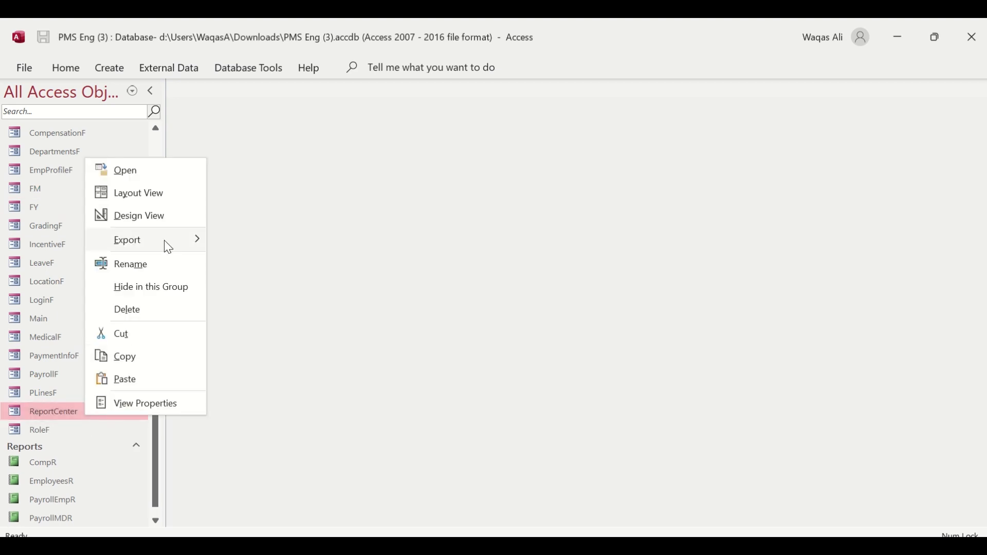
pyautogui.click(164, 217)
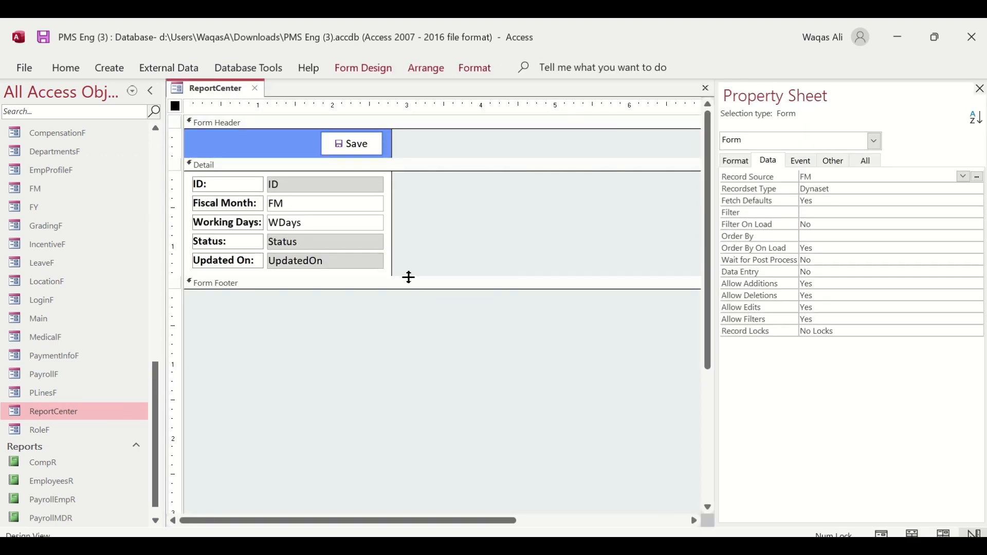
pyautogui.moveTo(392, 274); pyautogui.dragTo(643, 353)
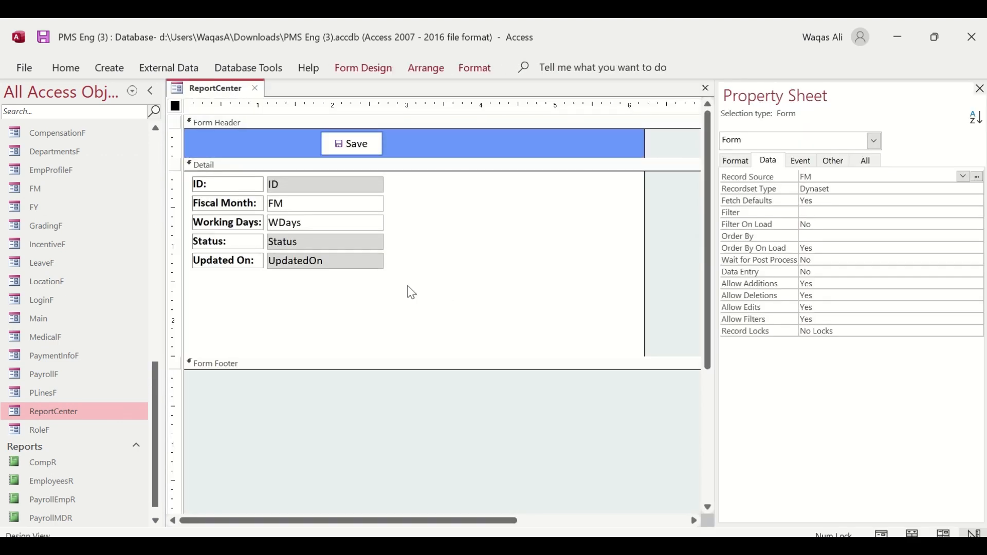
# - Delete all labels and fields from the Detail section and clear the form's Record Source
pyautogui.moveTo(410, 290); pyautogui.dragTo(222, 186)
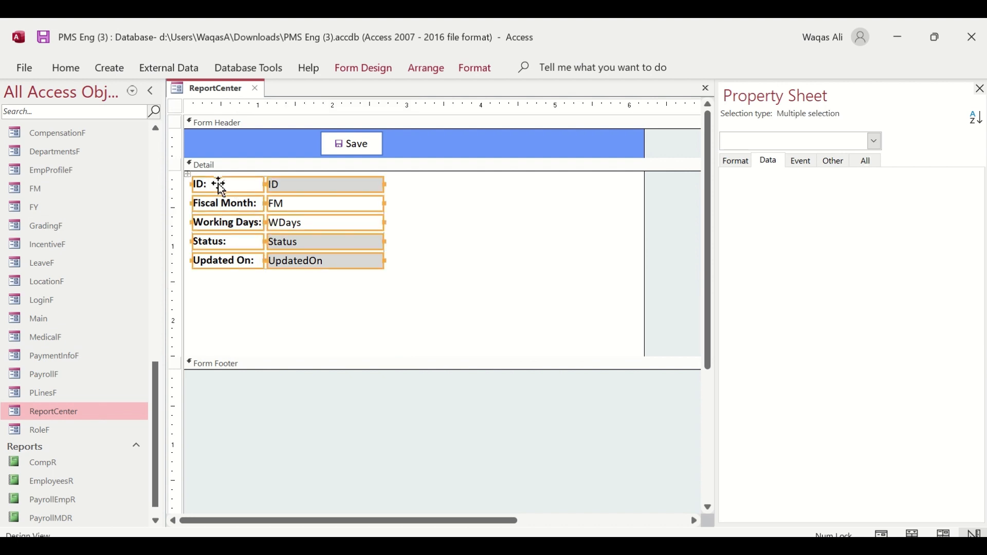
pyautogui.press('Delete')
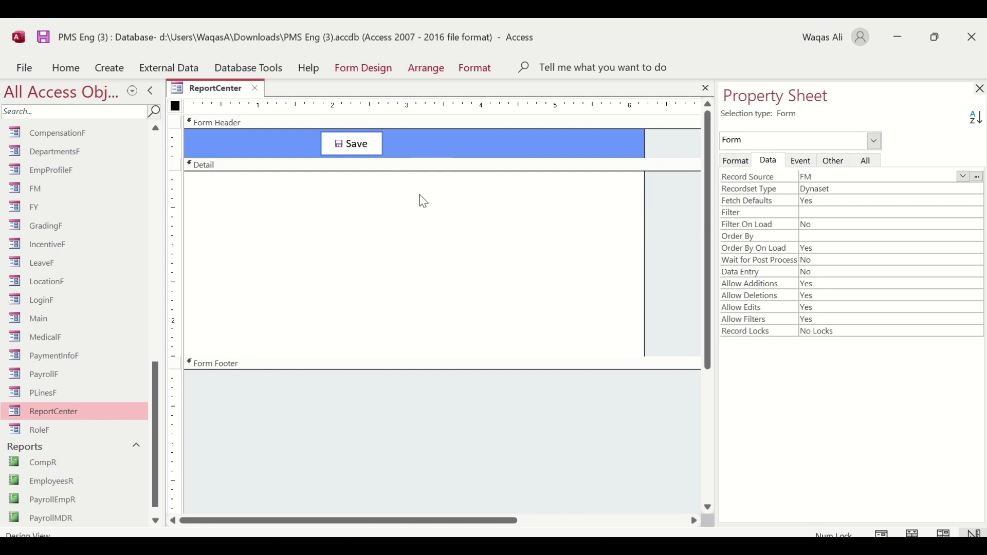
pyautogui.click(849, 174)
pyautogui.doubleClick(823, 177)
pyautogui.press('Delete')
pyautogui.press('Return')
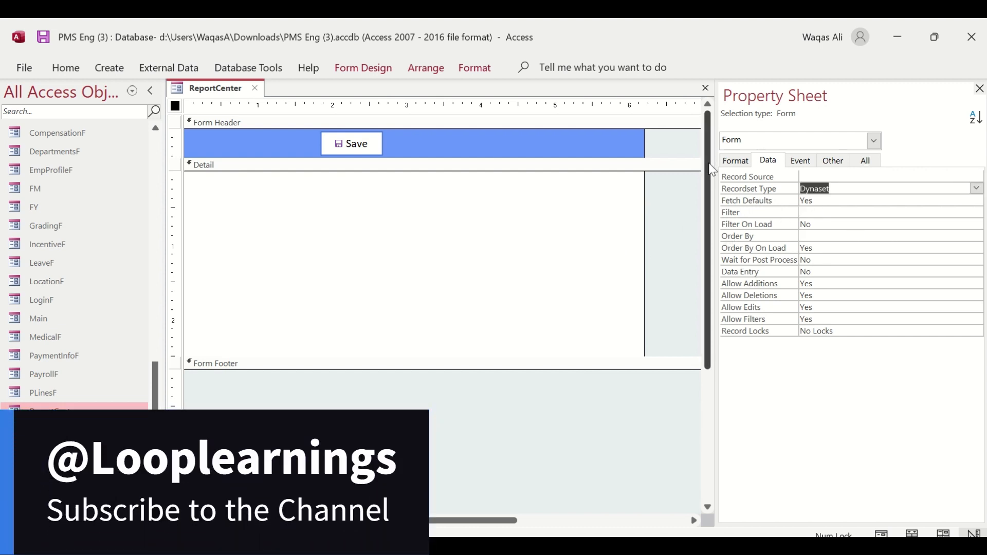
# - Remove the record-saving If...End If block from the Save button's click procedure, keeping the error-handling code, and return to the form design
pyautogui.click(335, 139)
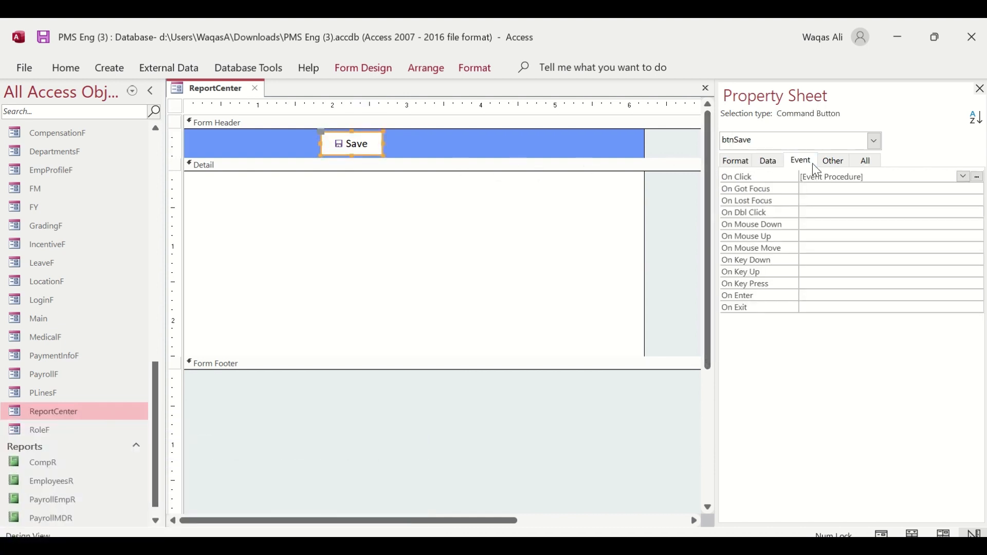
pyautogui.click(978, 176)
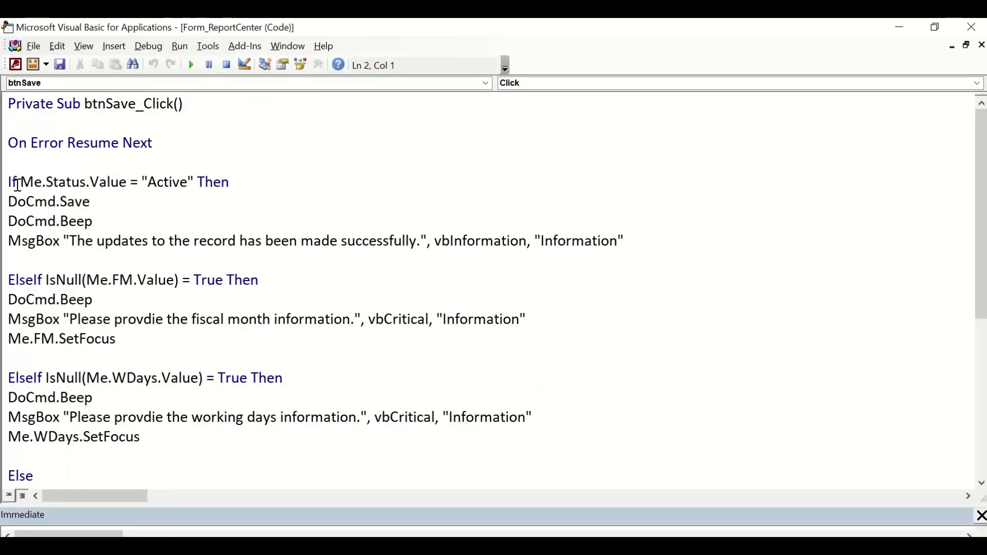
pyautogui.moveTo(7, 188); pyautogui.dragTo(94, 312)
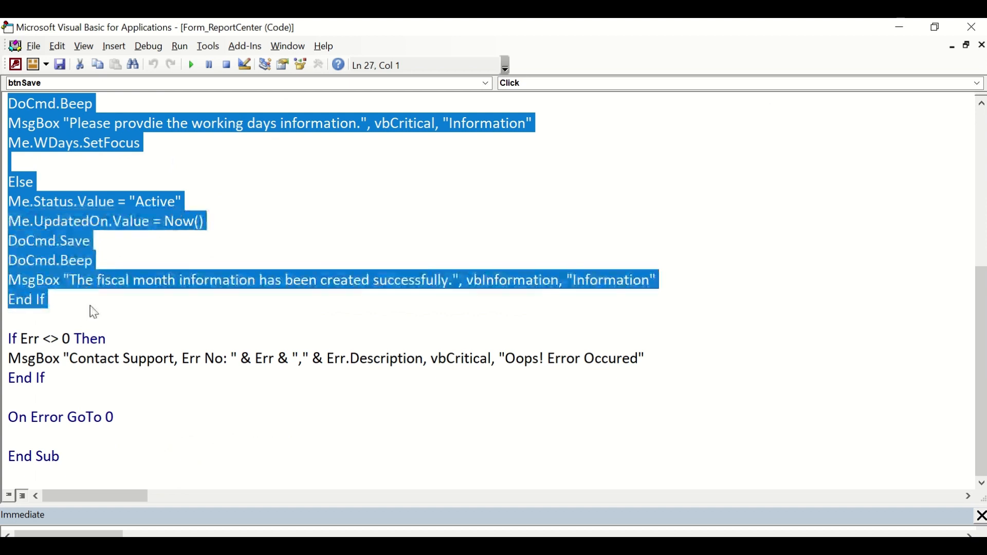
pyautogui.press('Delete')
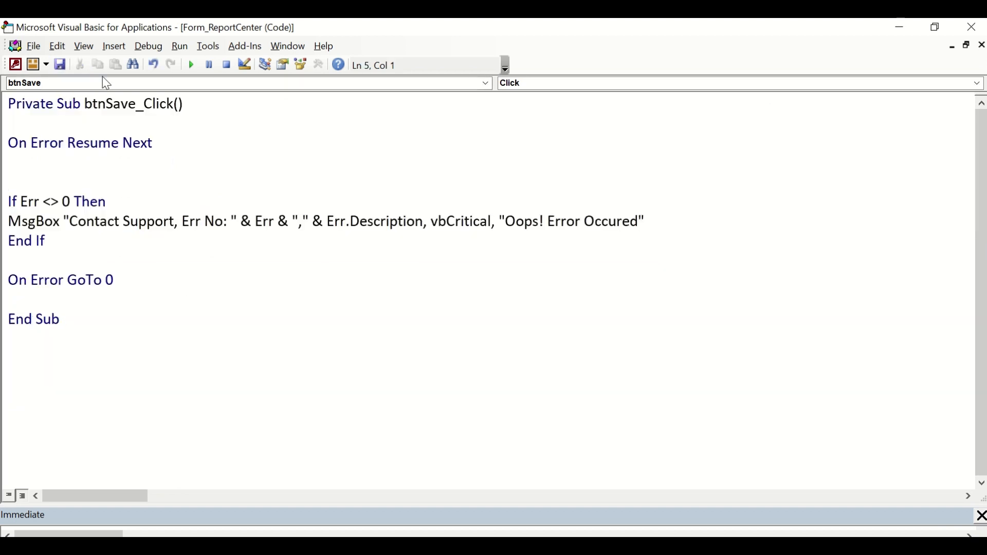
pyautogui.click(965, 31)
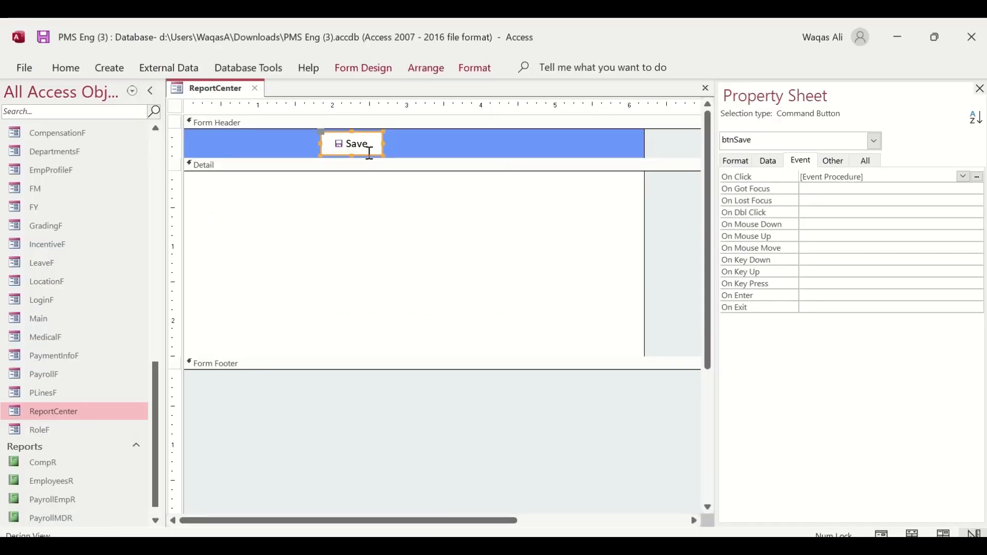
# - Move the Save button from the Form Header into the Detail section and reduce the header's height slightly
pyautogui.moveTo(369, 155); pyautogui.dragTo(258, 287)
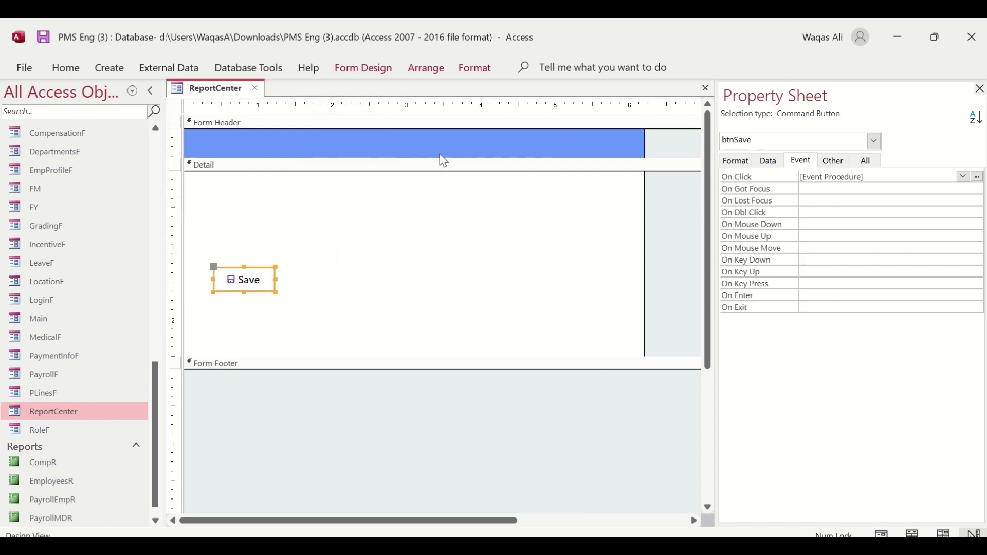
pyautogui.moveTo(437, 158); pyautogui.dragTo(431, 150)
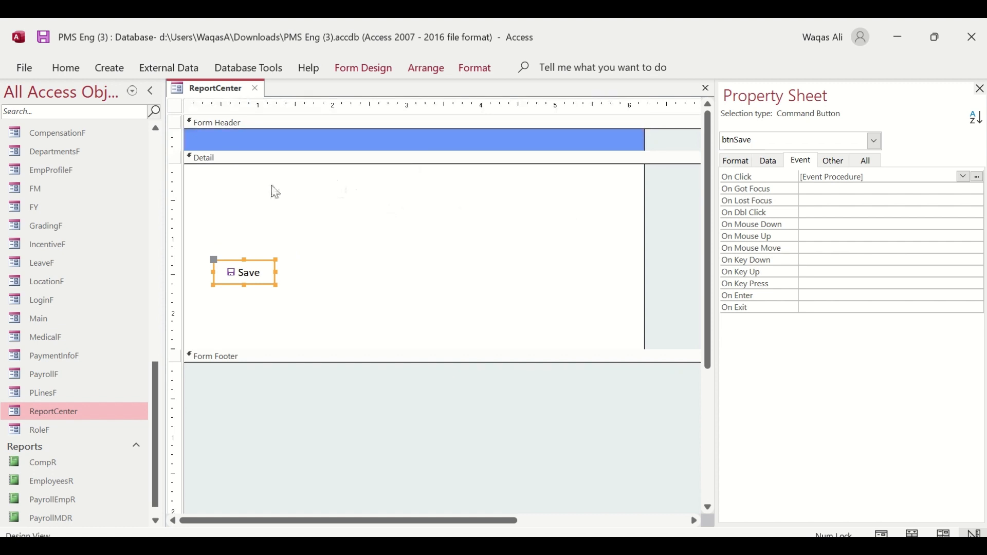
pyautogui.click(427, 204)
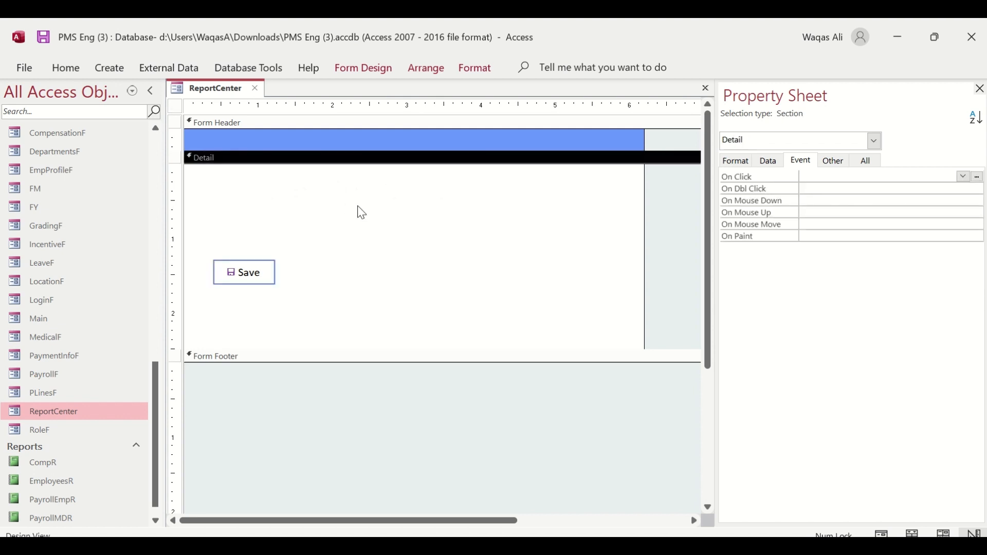
# - Insert a combo box in the Detail section above the Save button, taking its values from the FY table
pyautogui.click(363, 73)
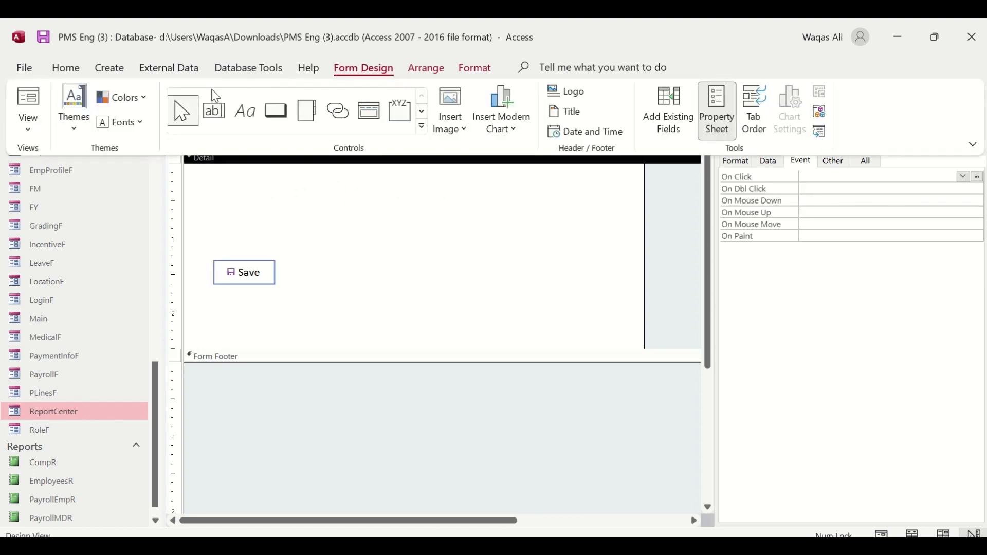
pyautogui.click(421, 119)
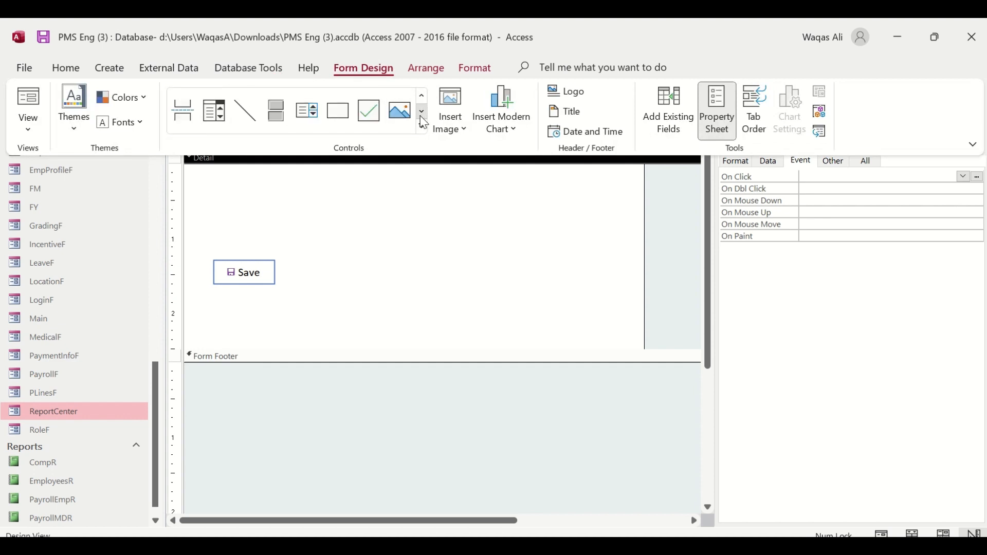
pyautogui.click(222, 124)
pyautogui.click(244, 189)
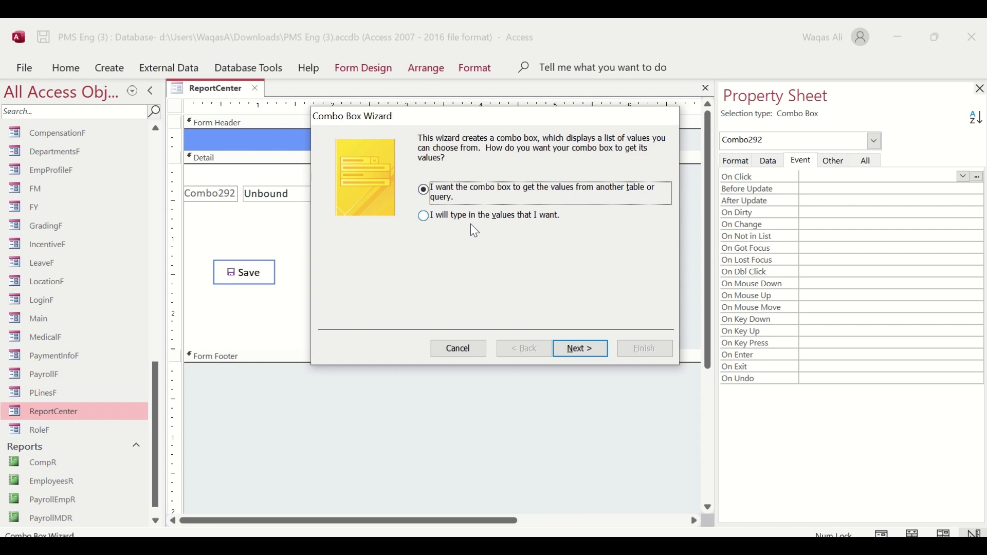
pyautogui.click(574, 355)
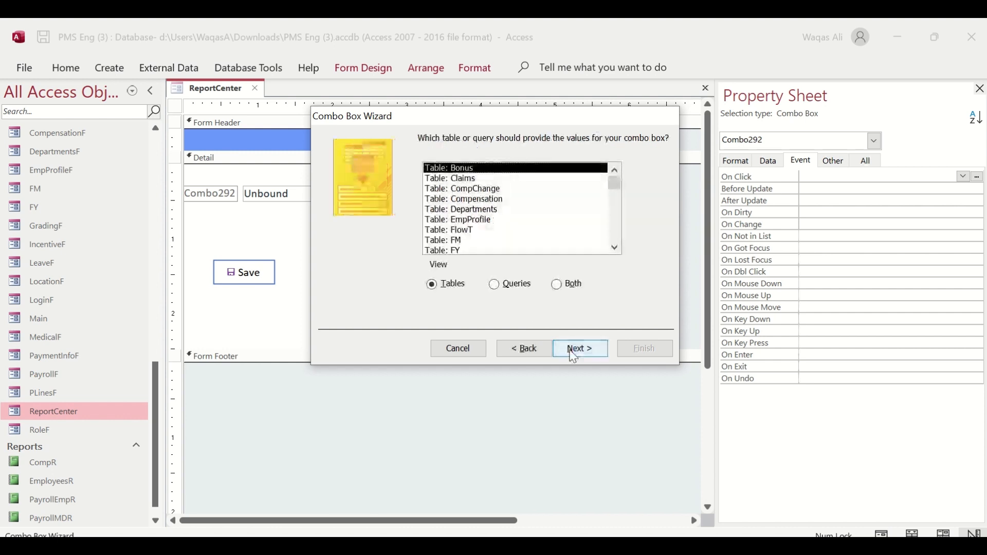
pyautogui.click(455, 249)
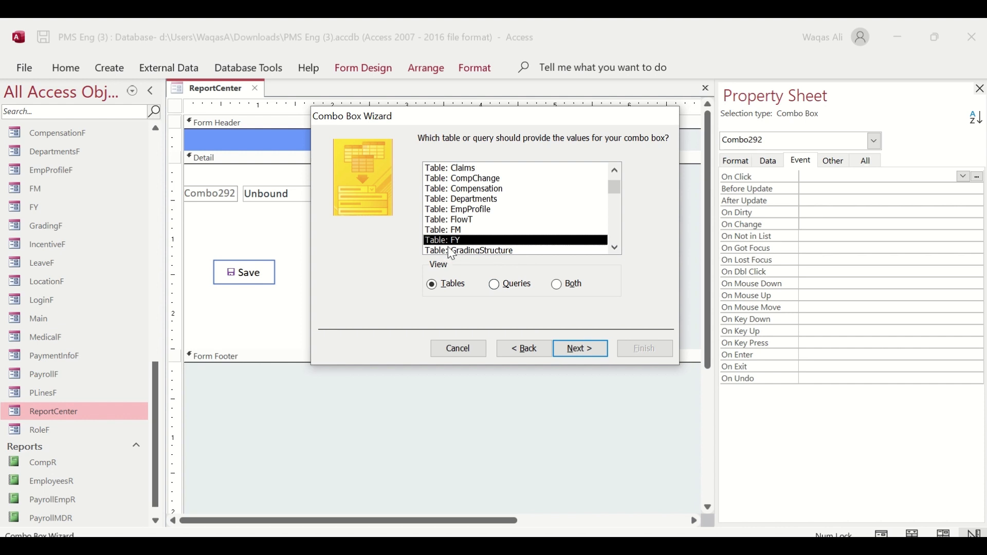
pyautogui.click(574, 351)
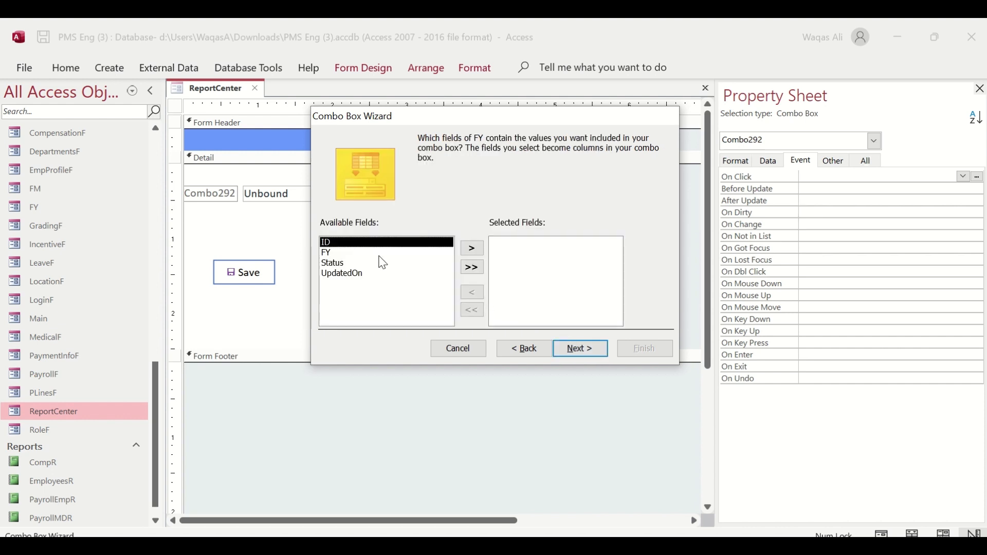
# - Include the ID and FY fields in the combo box, keep the key column hidden, and label it "Select Year:"
pyautogui.click(330, 253)
pyautogui.click(332, 245)
pyautogui.click(479, 248)
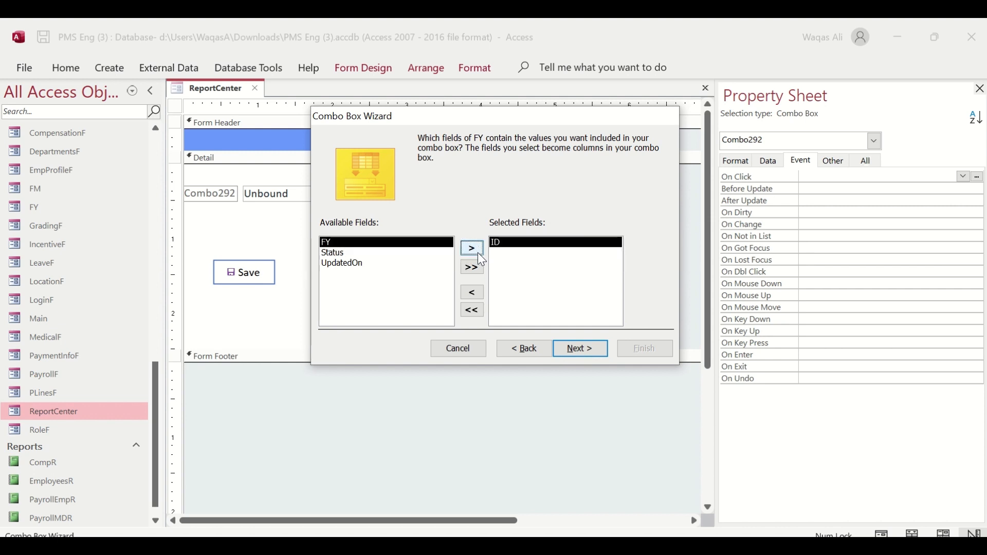
pyautogui.click(478, 249)
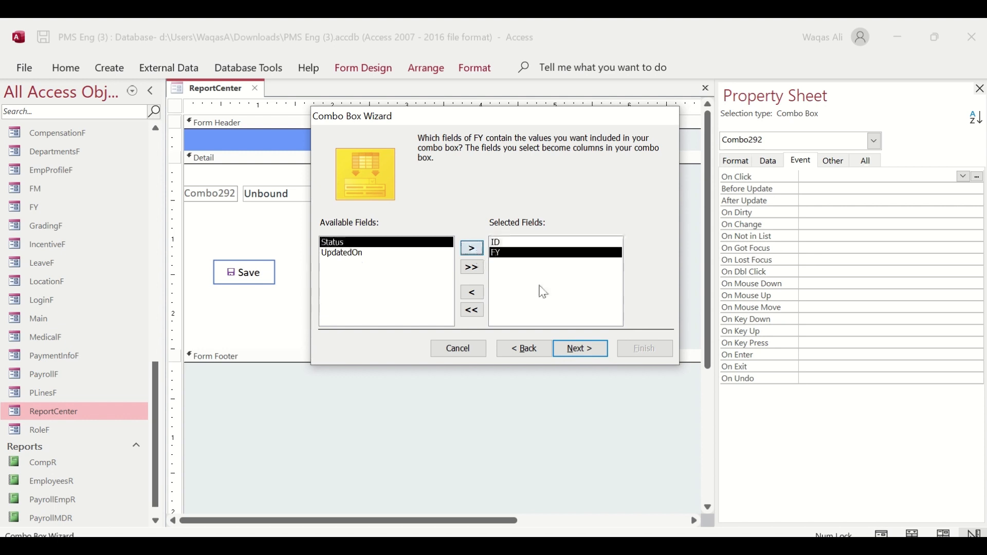
pyautogui.click(582, 353)
pyautogui.click(581, 353)
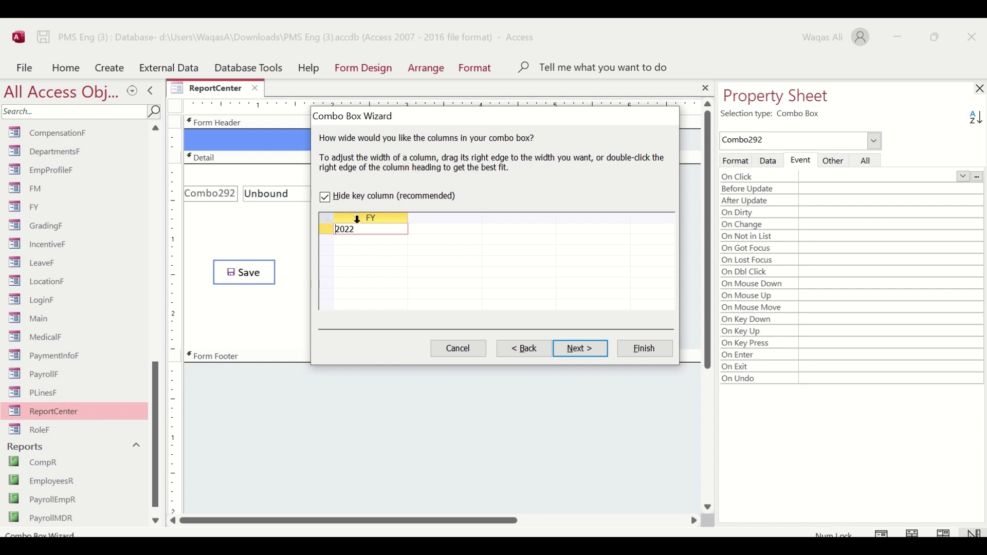
pyautogui.click(567, 344)
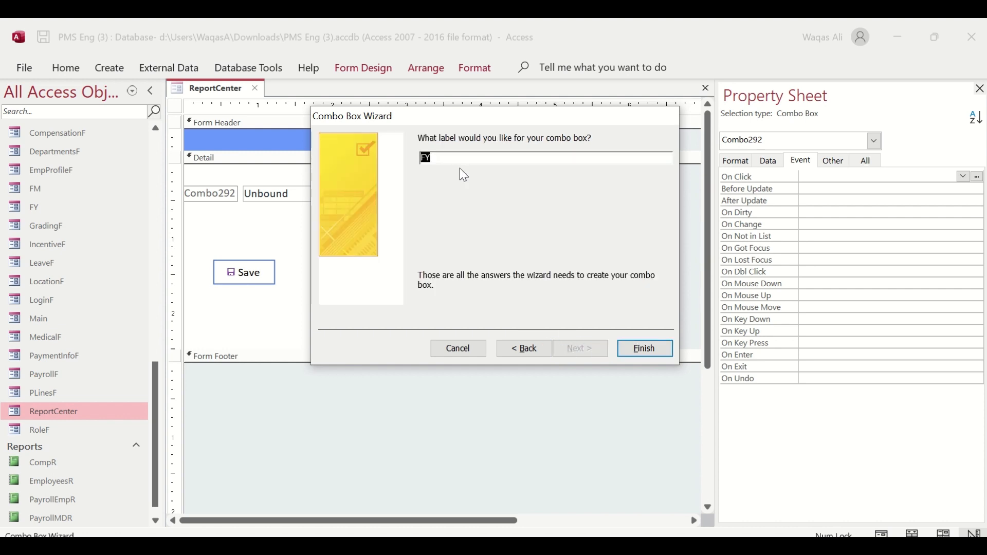
pyautogui.write('Select Year:')
pyautogui.click(643, 352)
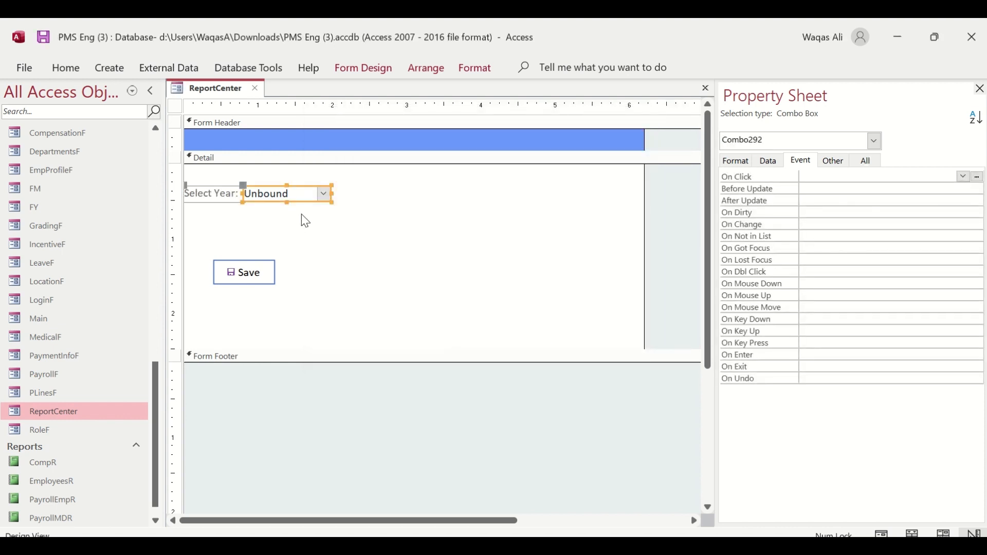
# - Move the "Select Year:" label and its combo box together slightly away from the Detail section's left edge
pyautogui.click(211, 194)
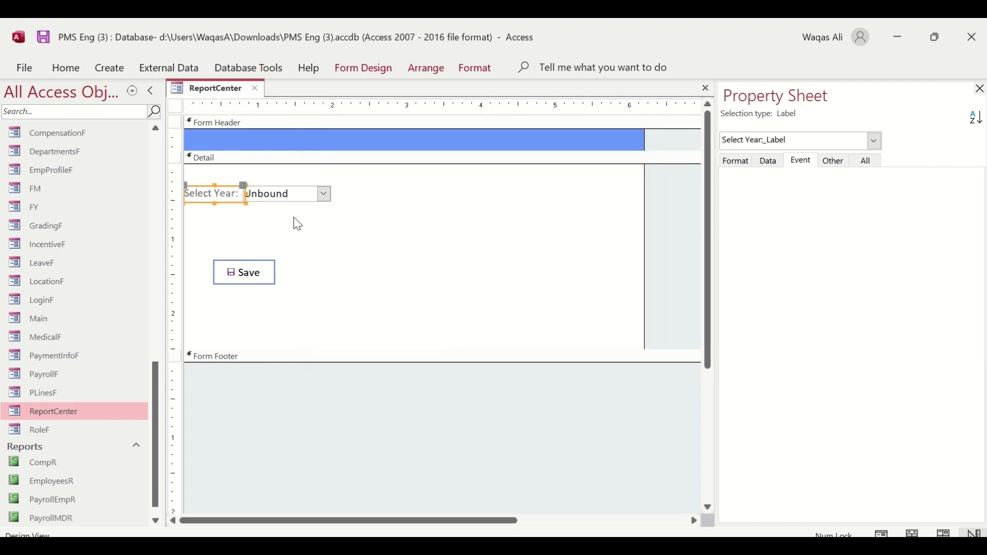
pyautogui.keyDown('shift'); pyautogui.click(280, 194); pyautogui.keyUp('shift')
pyautogui.moveTo(225, 195); pyautogui.dragTo(246, 201)
pyautogui.click(247, 207)
# - Make the "Select Year:" label bold and set the font colour of the label and its combo box to black
pyautogui.click(238, 196)
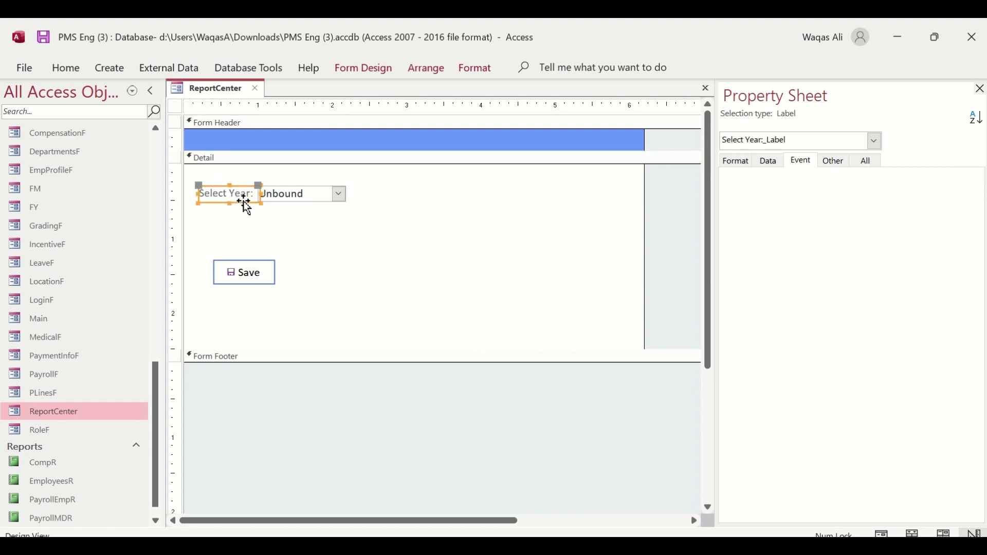
pyautogui.moveTo(311, 229); pyautogui.dragTo(248, 183)
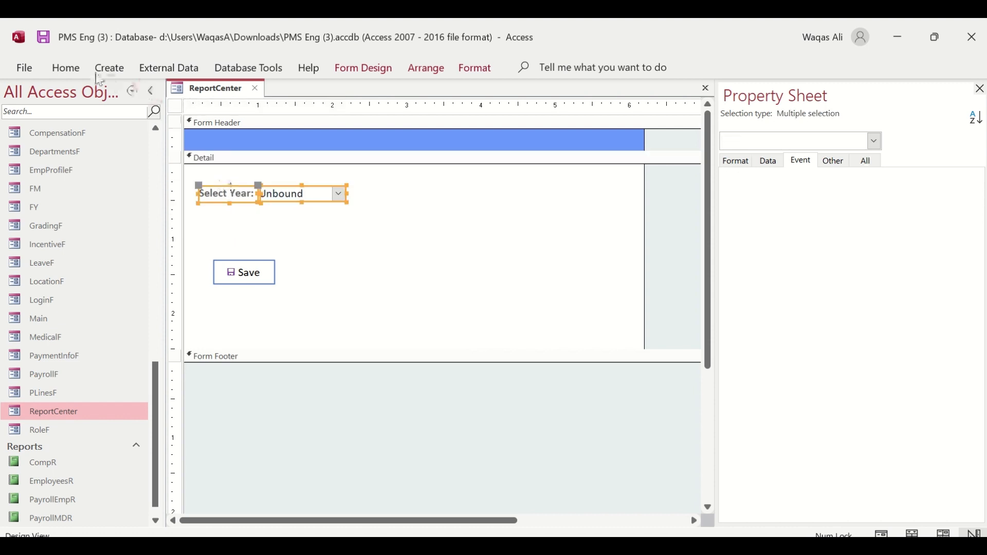
pyautogui.click(66, 68)
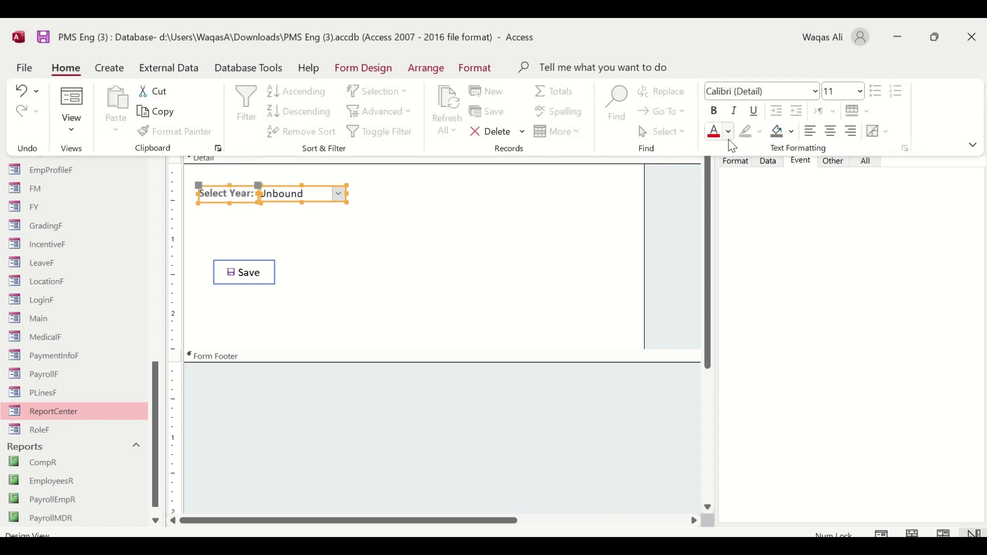
pyautogui.click(728, 132)
pyautogui.click(728, 195)
pyautogui.click(385, 230)
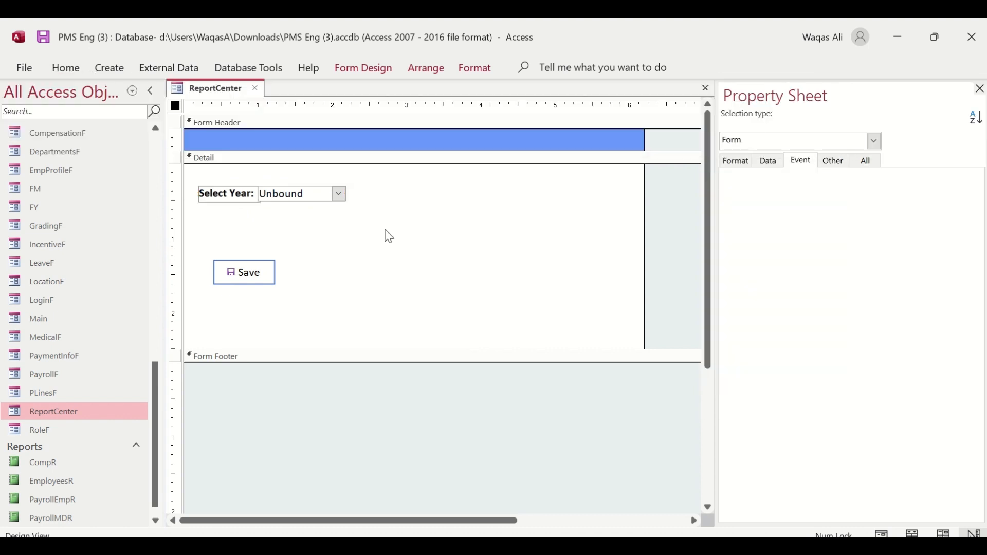
# - Widen the year combo box to about 2.1 inches and name it cboFY
pyautogui.click(344, 198)
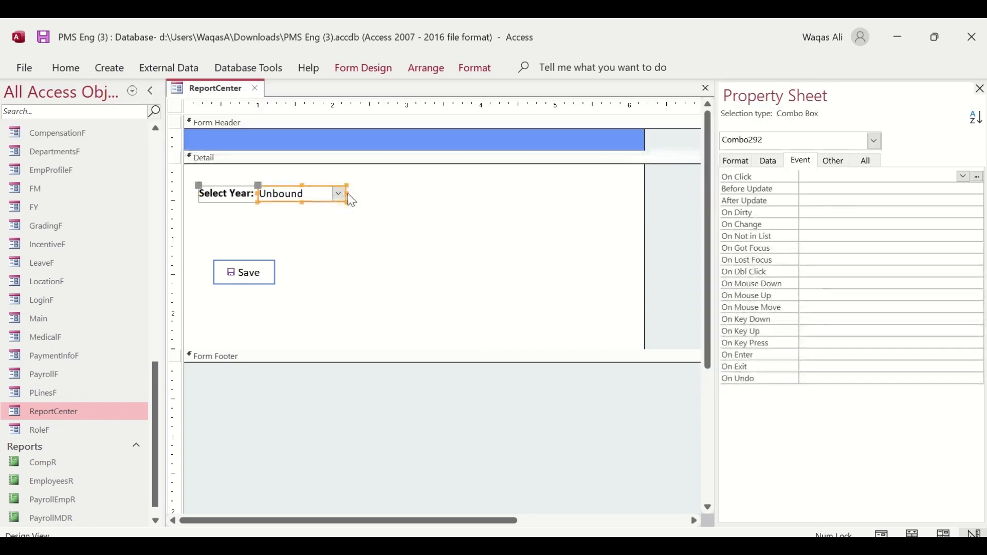
pyautogui.moveTo(348, 194); pyautogui.dragTo(415, 194)
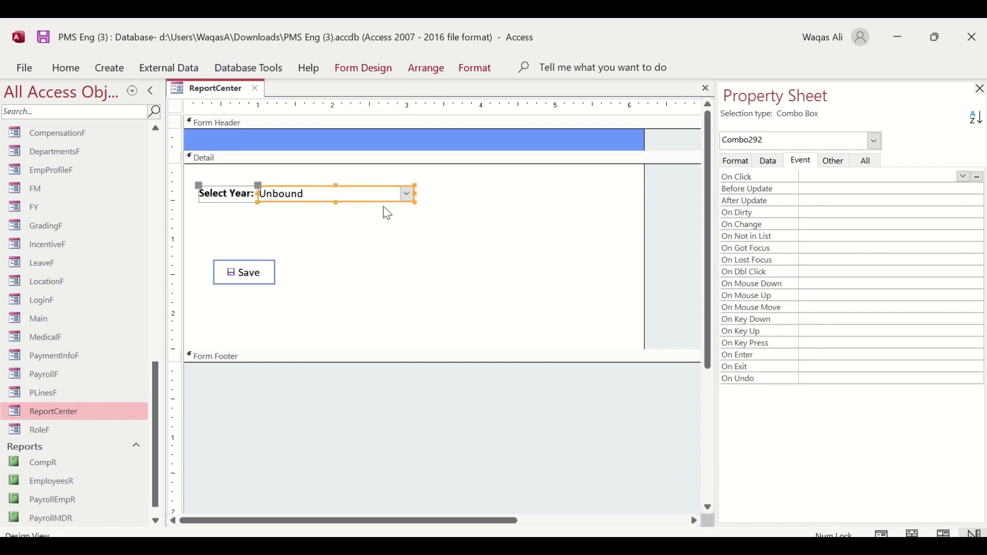
pyautogui.click(833, 161)
pyautogui.doubleClick(884, 177)
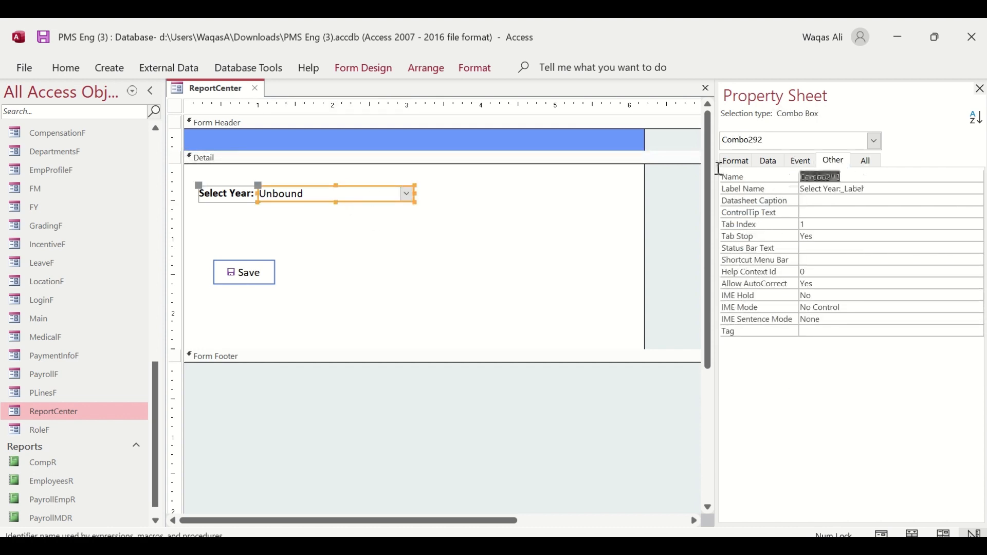
pyautogui.write('cboFY')
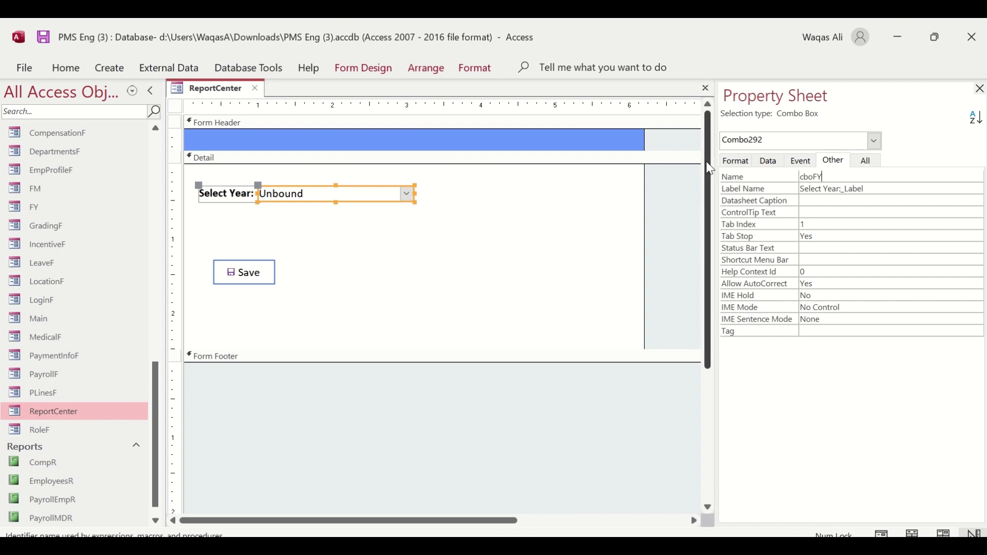
pyautogui.press('Tab')
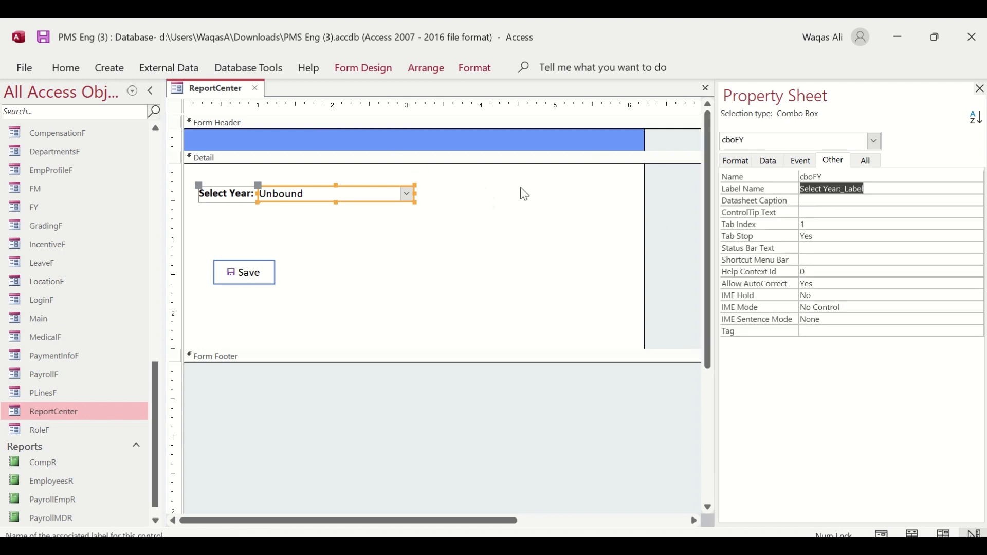
# - Insert a combo box in the Detail section to the right of the year selector, taking its values from the FM table
pyautogui.scroll(15, 52, 262)
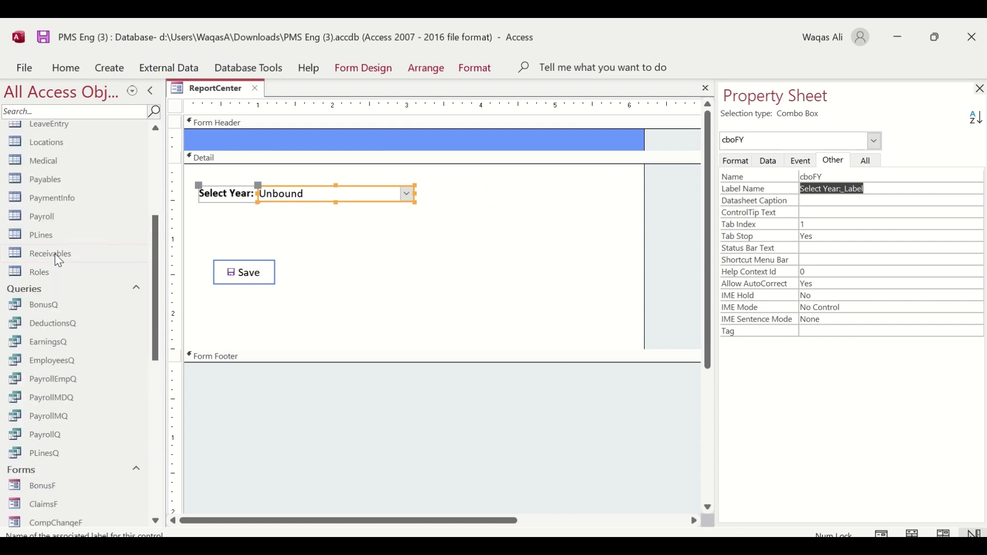
pyautogui.click(38, 276)
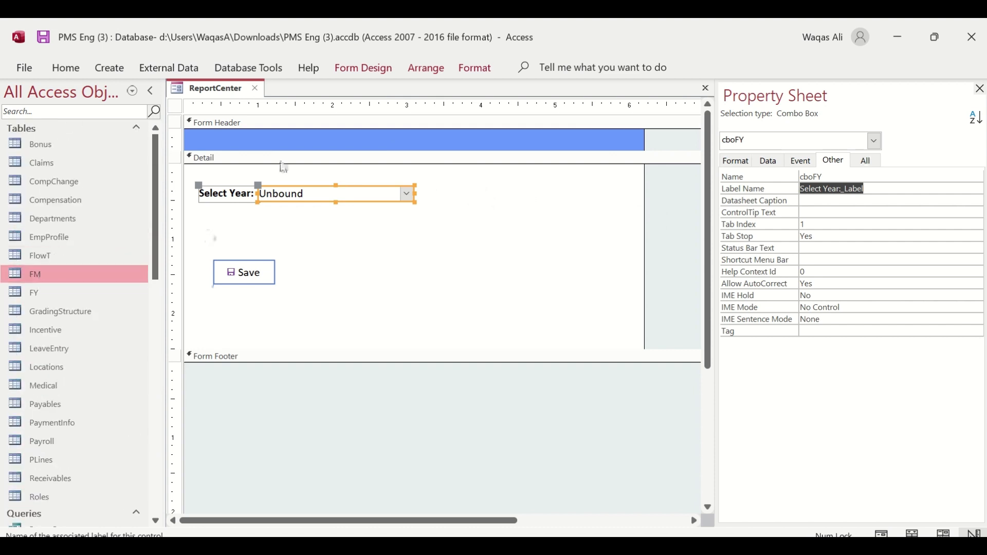
pyautogui.click(355, 72)
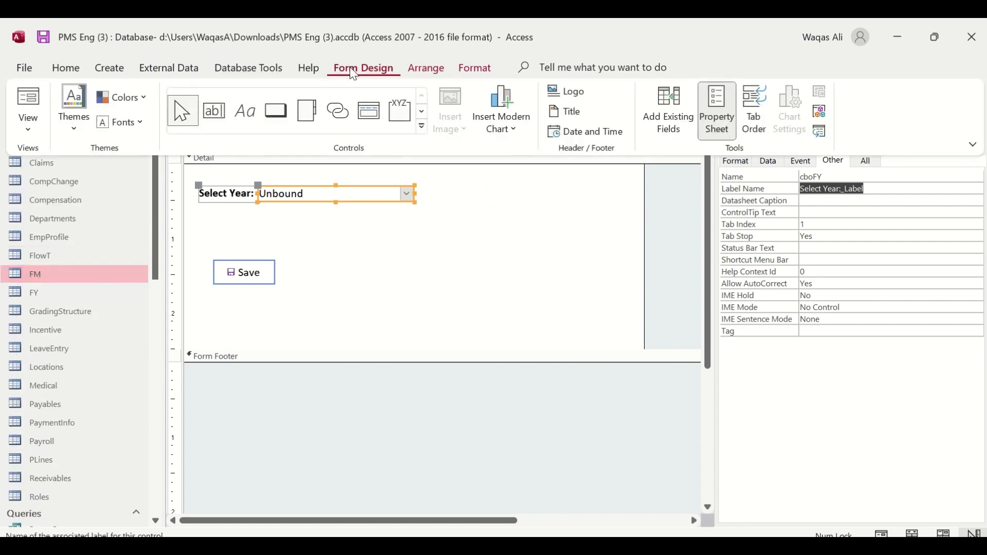
pyautogui.click(422, 117)
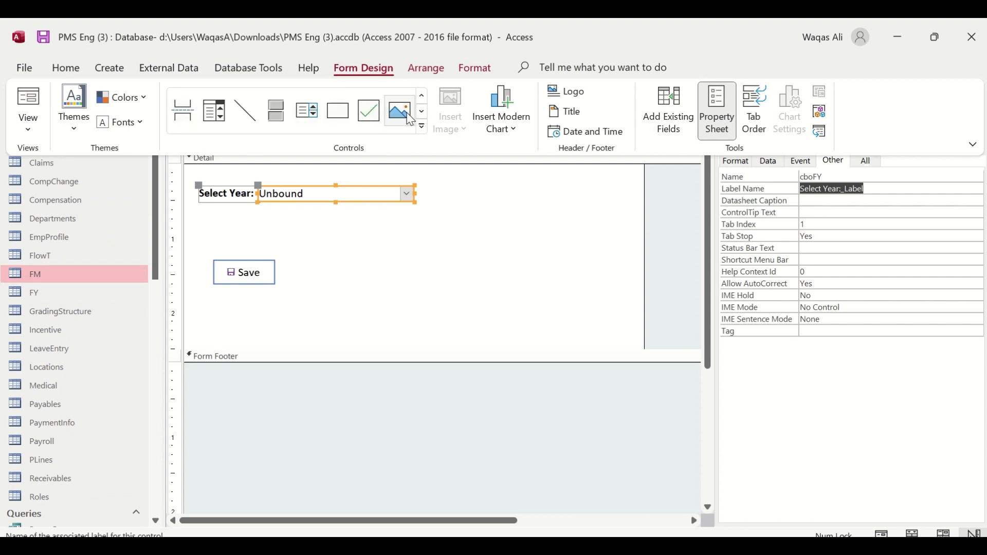
pyautogui.click(227, 125)
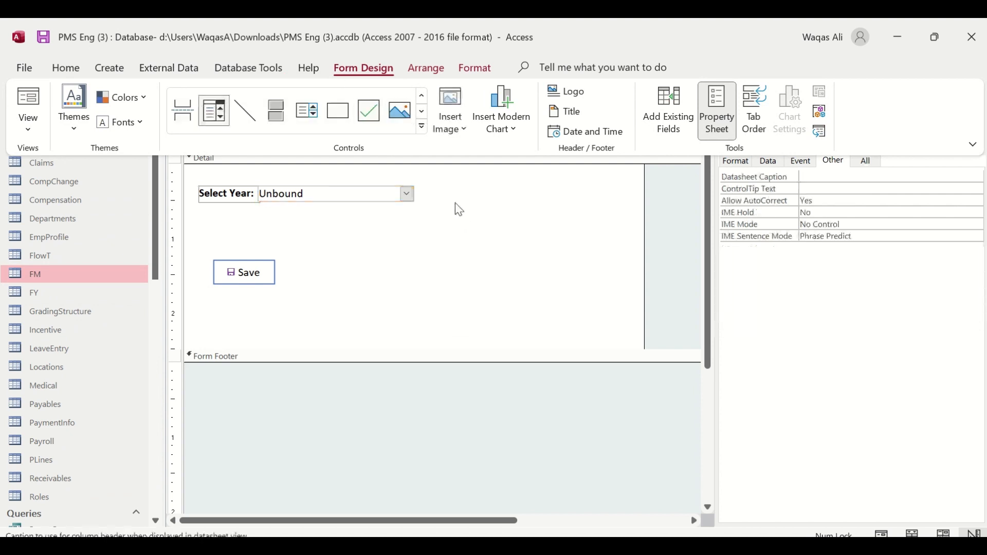
pyautogui.click(489, 184)
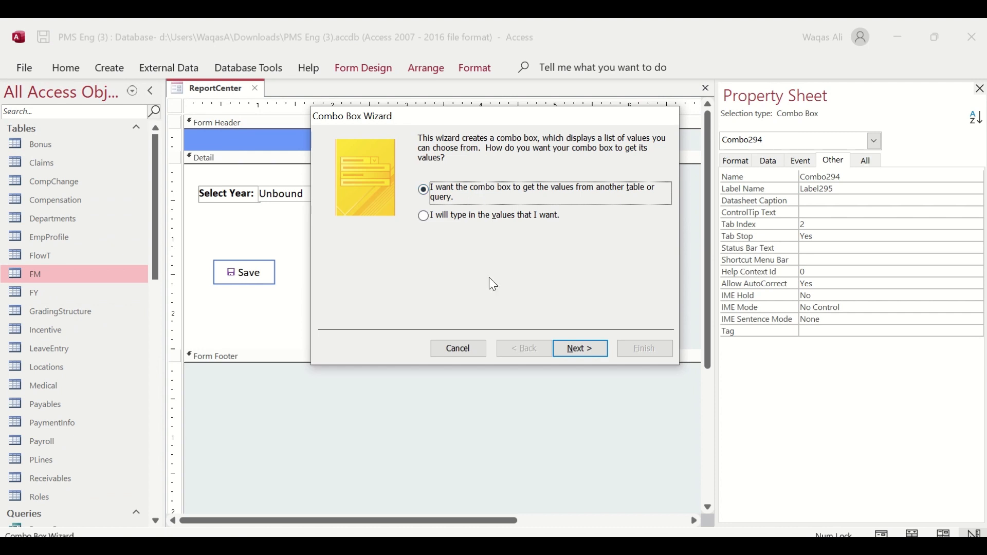
pyautogui.click(576, 352)
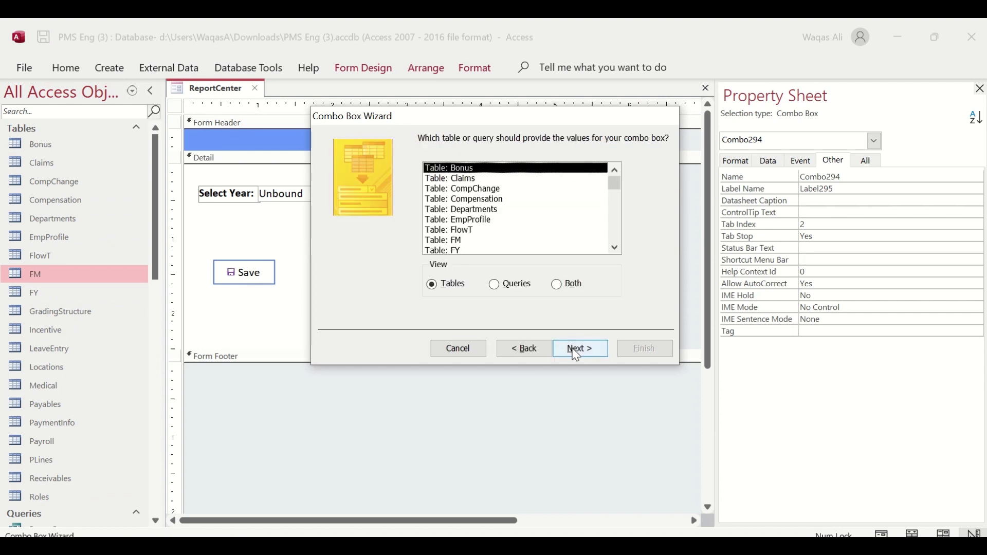
pyautogui.click(459, 242)
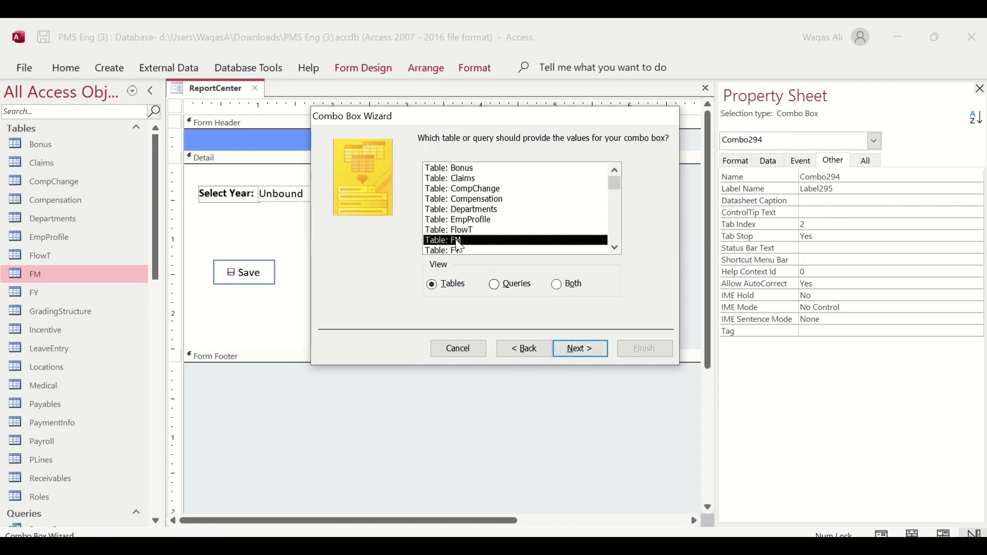
pyautogui.click(572, 355)
# - Include the ID and FM fields without sorting, keep the key column hidden, and label the new combo box "Select Month:"
pyautogui.click(471, 251)
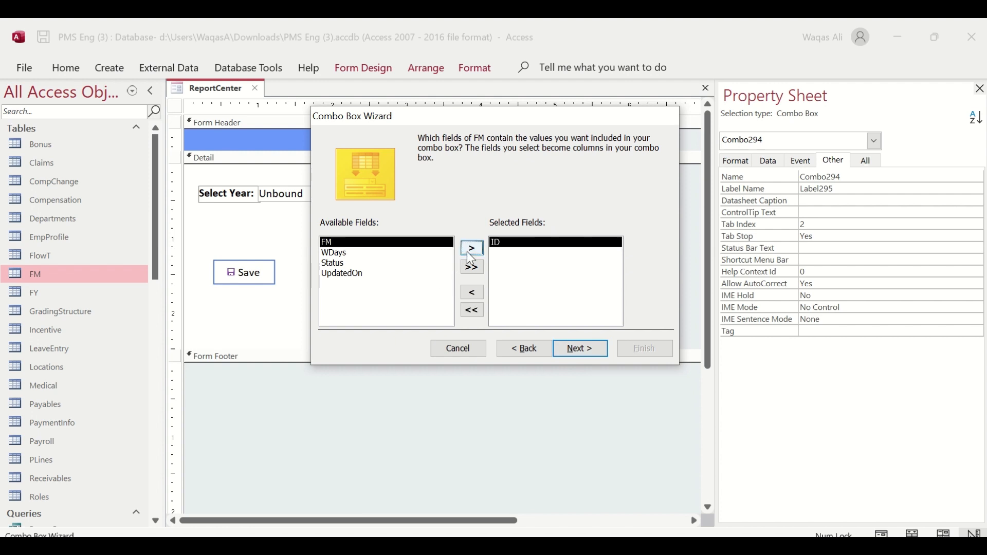
pyautogui.click(469, 250)
pyautogui.click(586, 352)
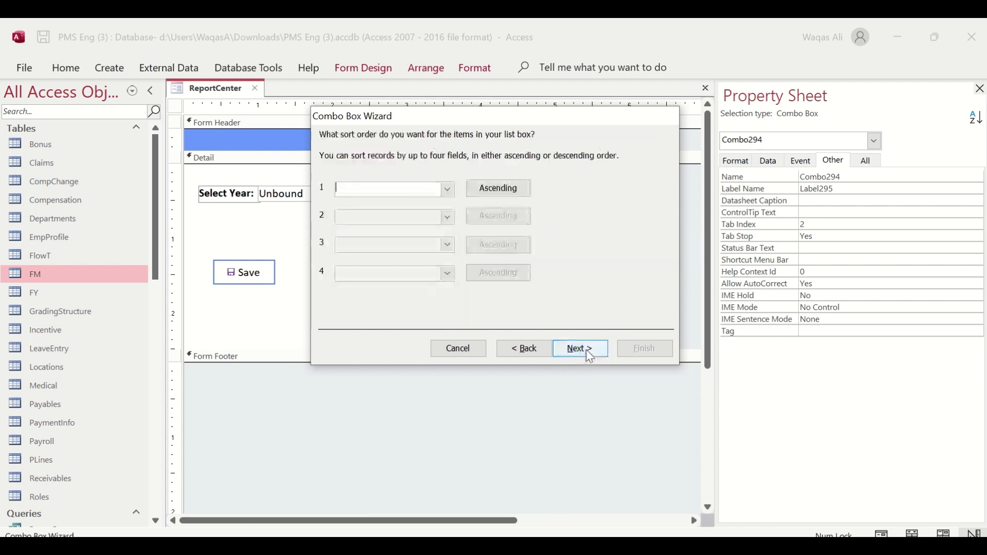
pyautogui.click(586, 350)
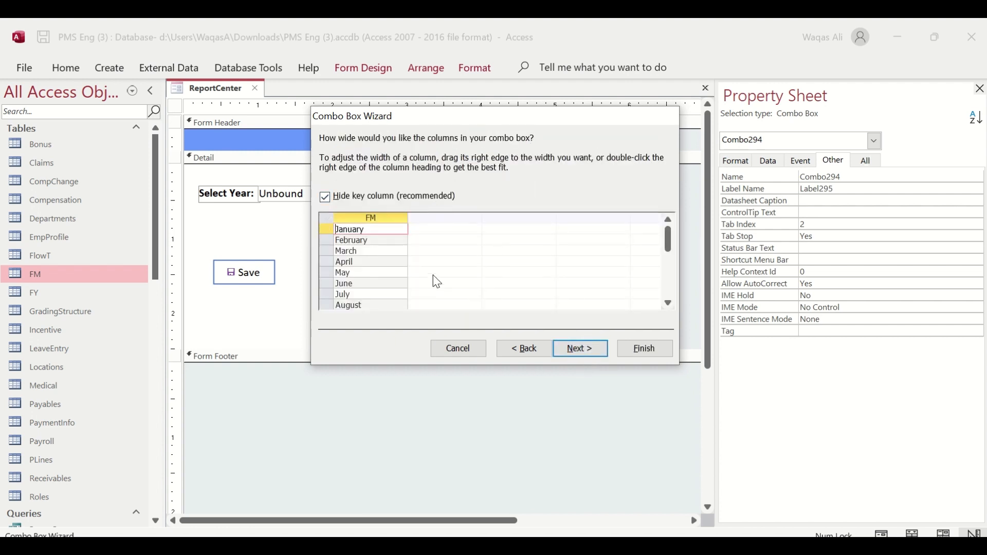
pyautogui.scroll(-3, 349, 231)
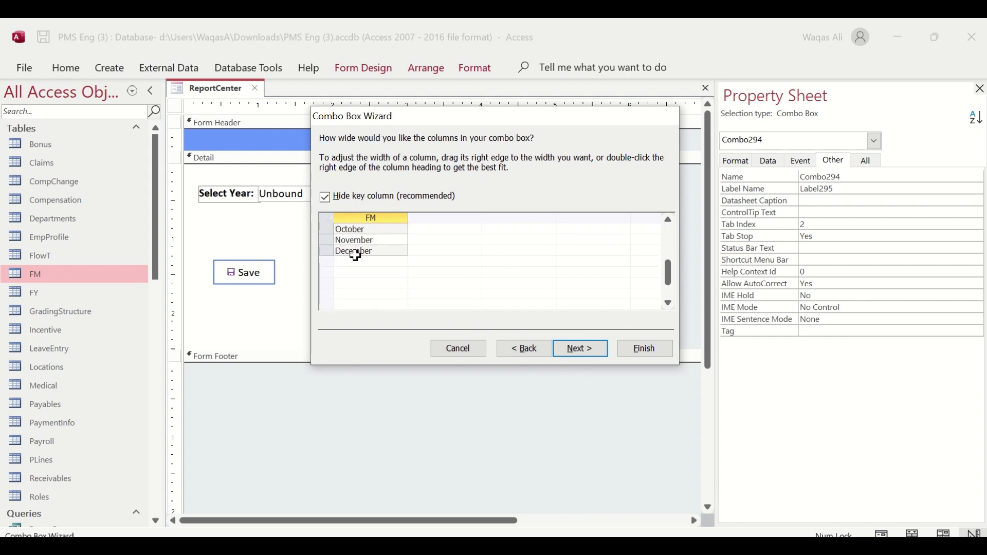
pyautogui.scroll(3, 356, 256)
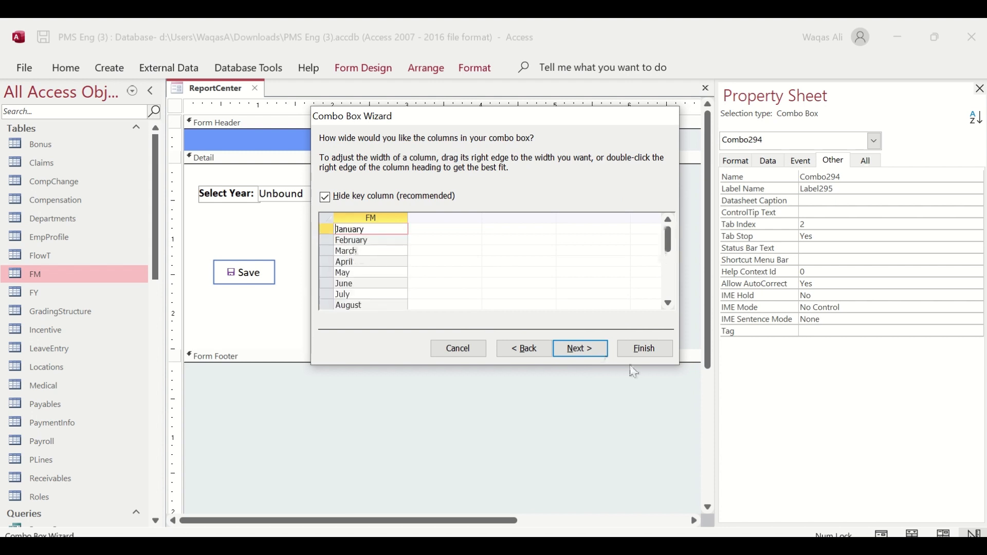
pyautogui.click(575, 351)
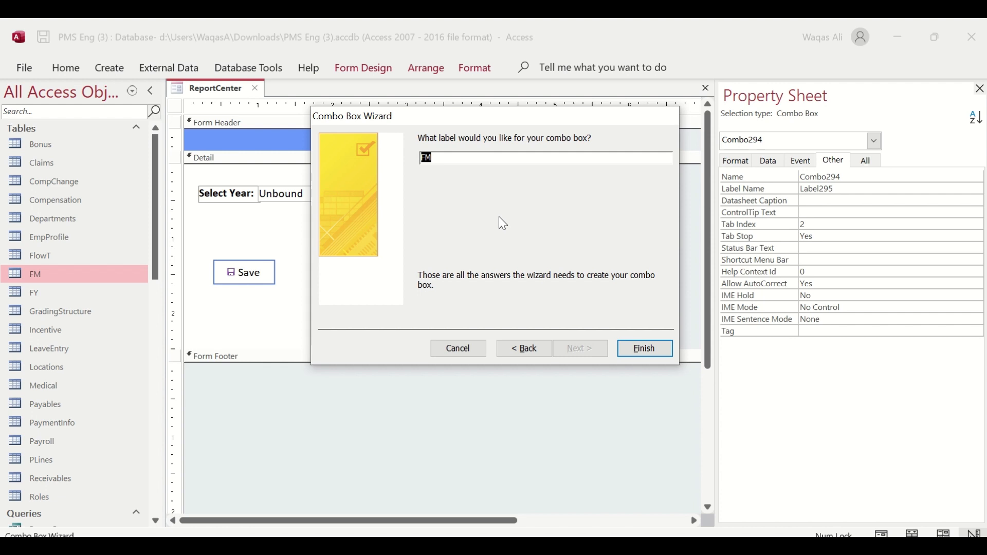
pyautogui.write('Select Month:')
pyautogui.click(644, 350)
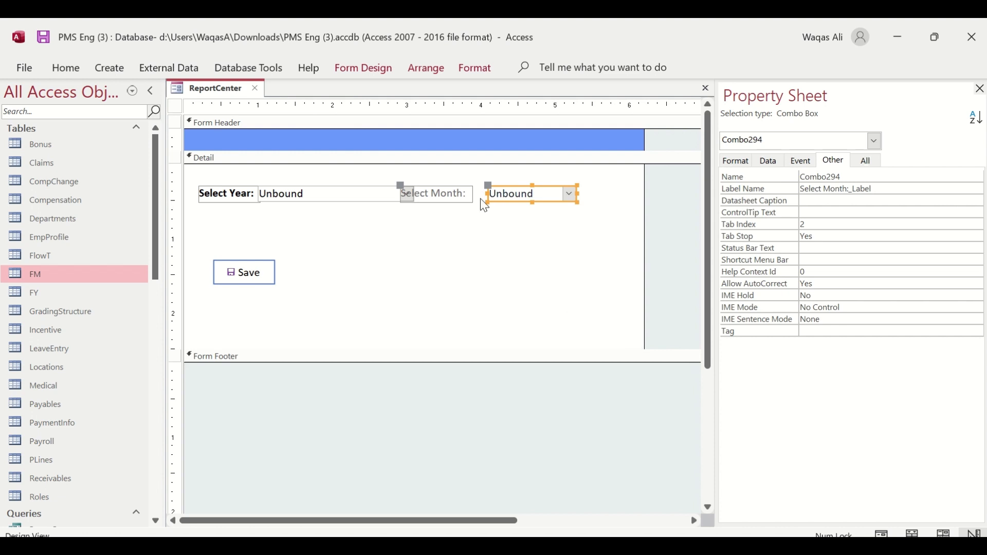
# - Place the "Select Month:" label and its combo box just right of the year combo box and widen the month combo box to about 1.9 inches
pyautogui.click(433, 193)
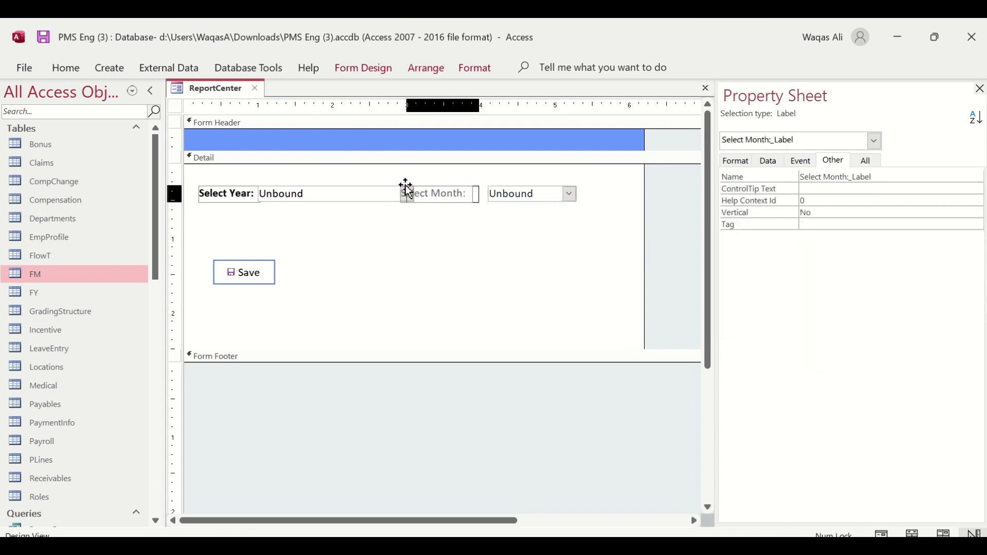
pyautogui.moveTo(406, 185); pyautogui.dragTo(415, 186)
pyautogui.moveTo(540, 228); pyautogui.dragTo(480, 203)
pyautogui.click(565, 211)
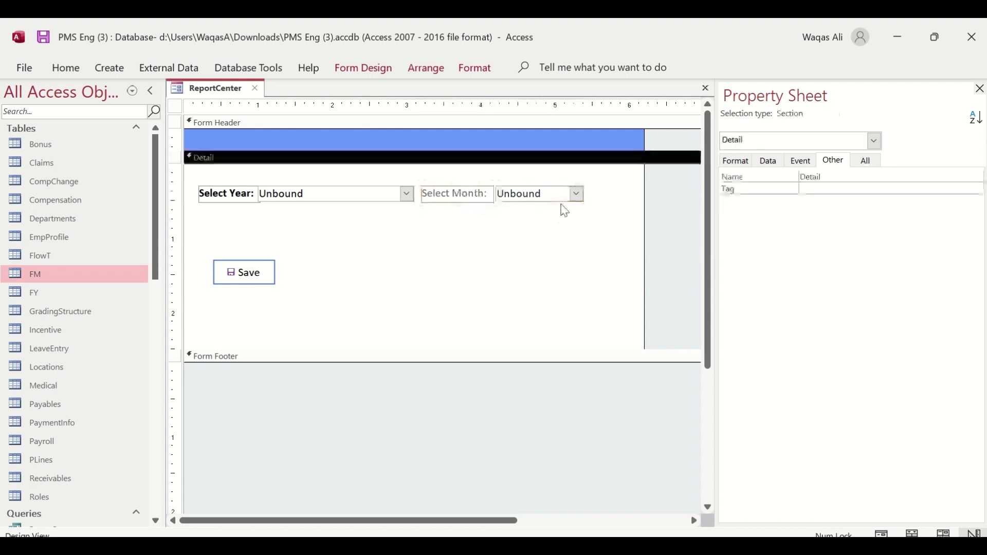
pyautogui.click(576, 200)
pyautogui.moveTo(584, 194); pyautogui.dragTo(640, 193)
# - Set the font colour of the "Select Month:" label and its combo box to black and make the label bold
pyautogui.moveTo(615, 227); pyautogui.dragTo(462, 189)
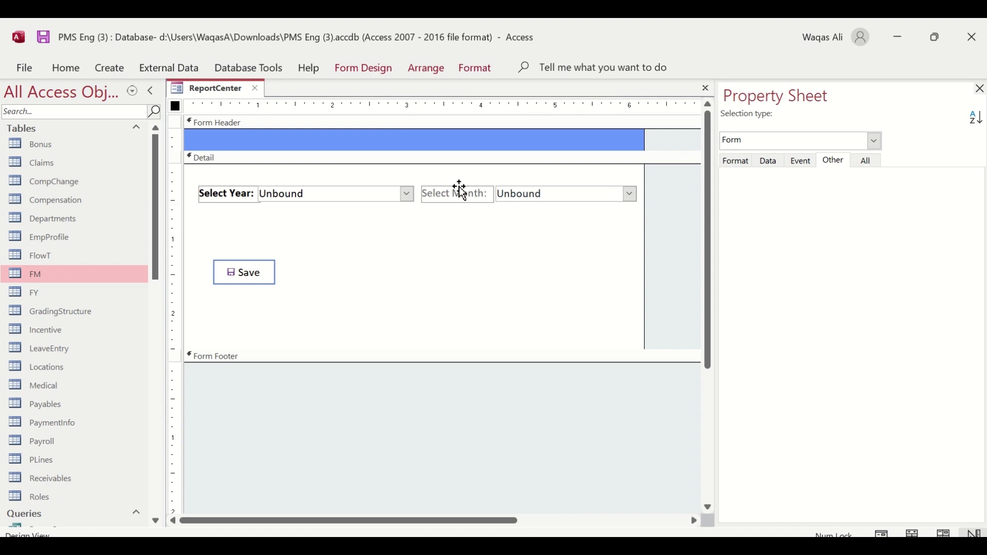
pyautogui.click(66, 68)
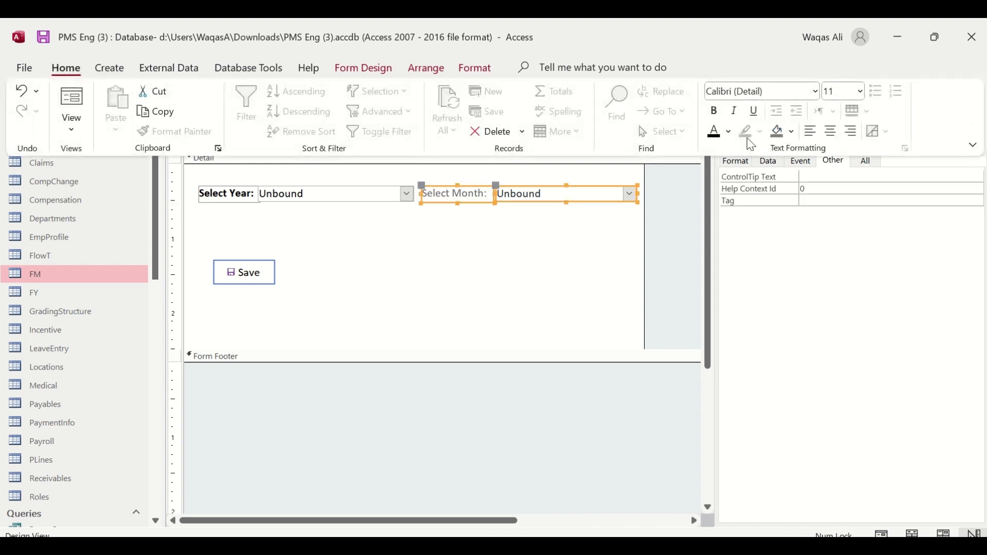
pyautogui.click(729, 131)
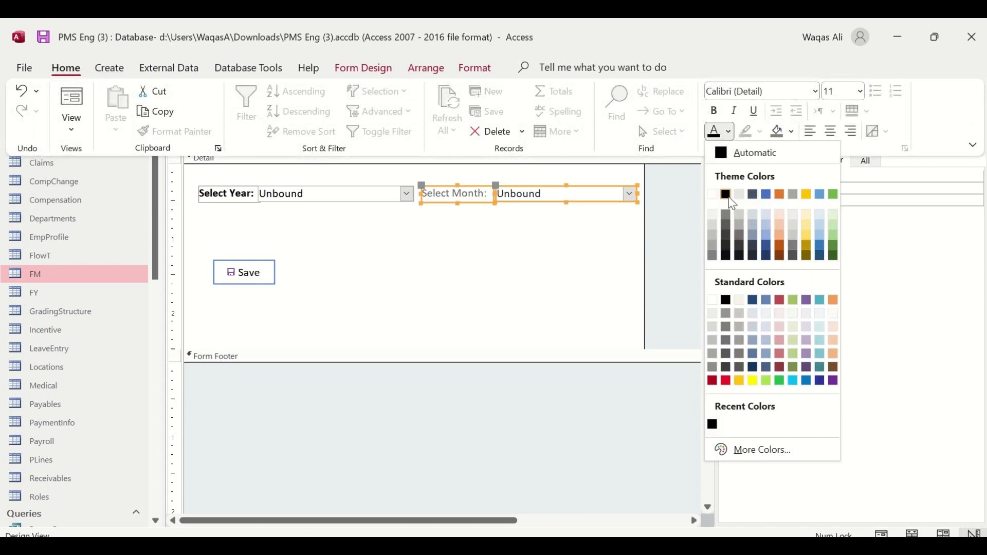
pyautogui.click(726, 194)
pyautogui.click(443, 260)
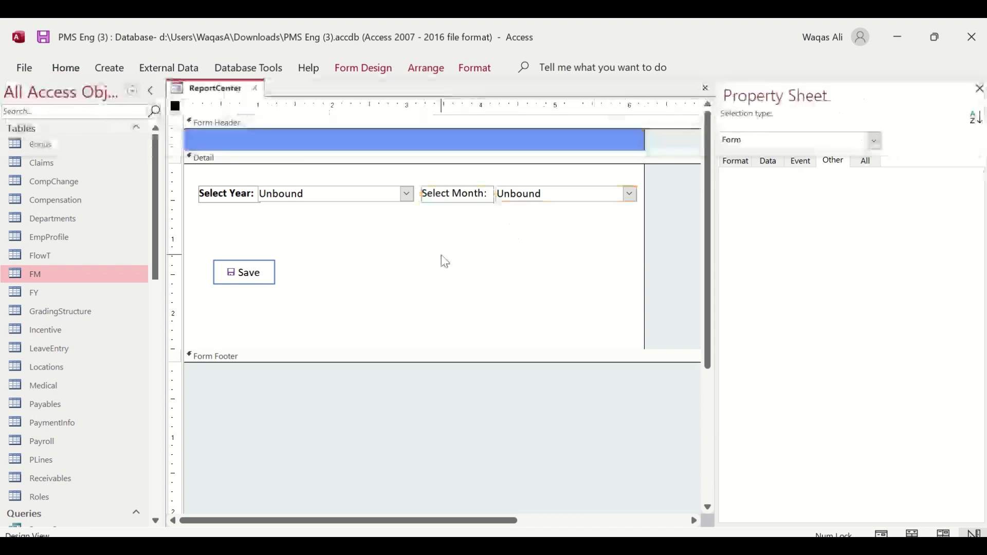
pyautogui.click(454, 195)
pyautogui.hotkey('ctrl', 'b')
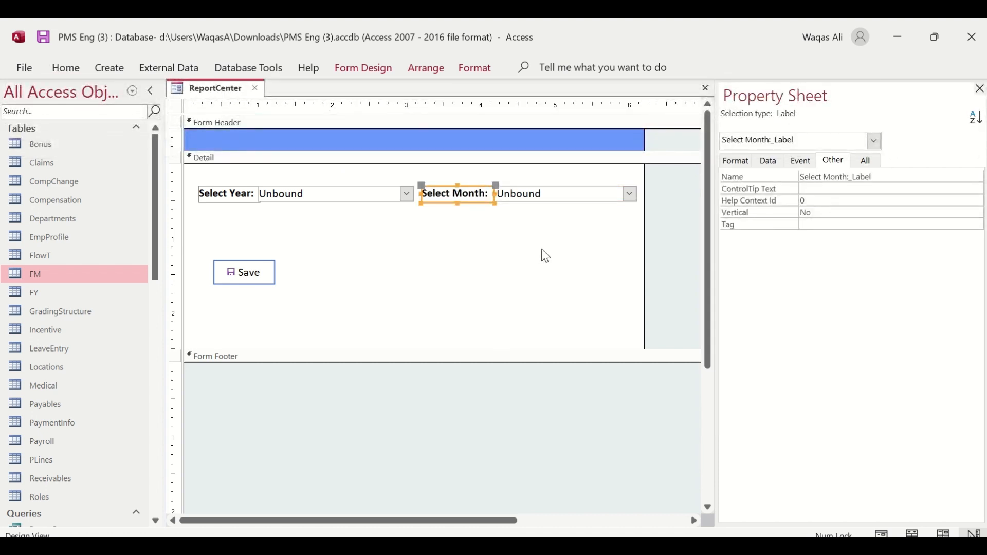
pyautogui.click(460, 252)
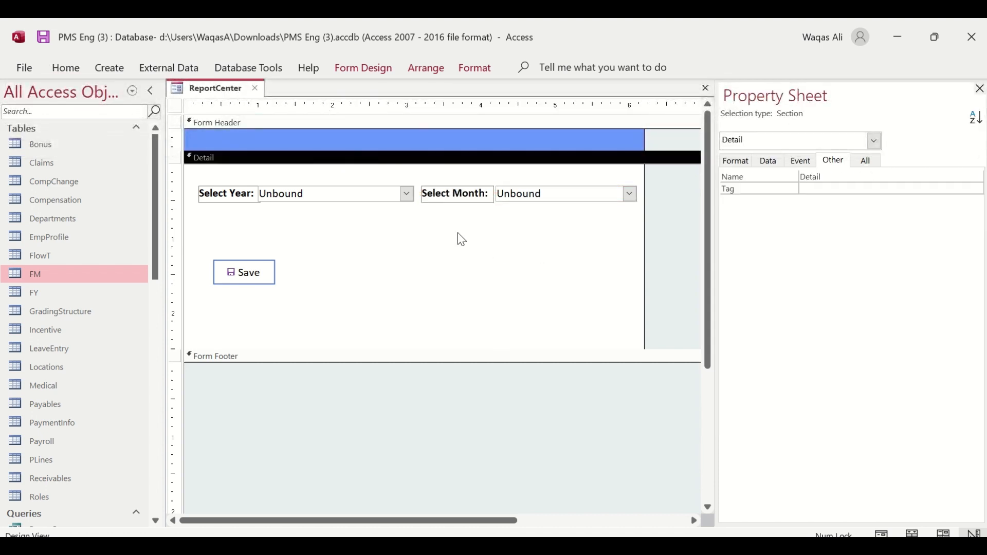
# - Insert a combo box in the Detail section below the year selector, taking its values from the EmpProfile table
pyautogui.click(364, 69)
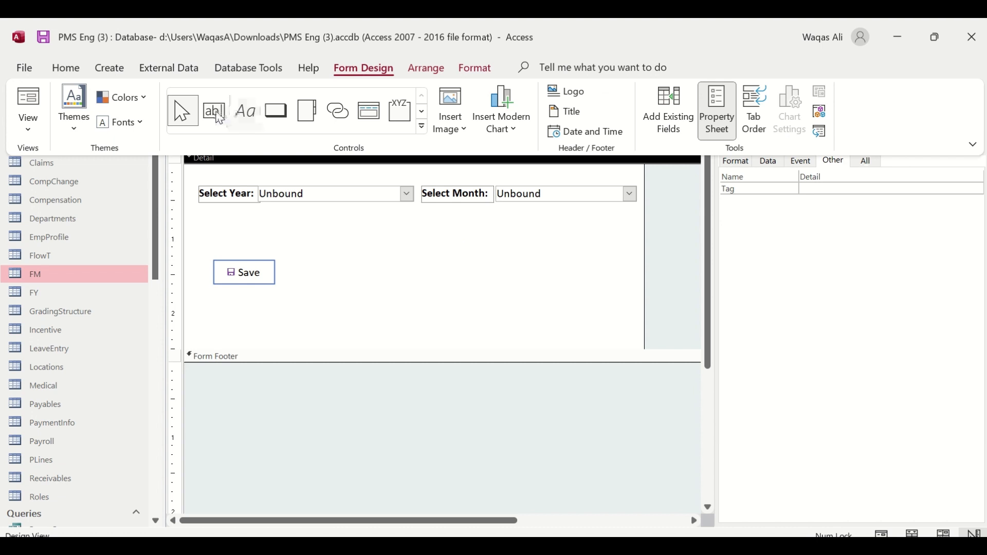
pyautogui.click(423, 123)
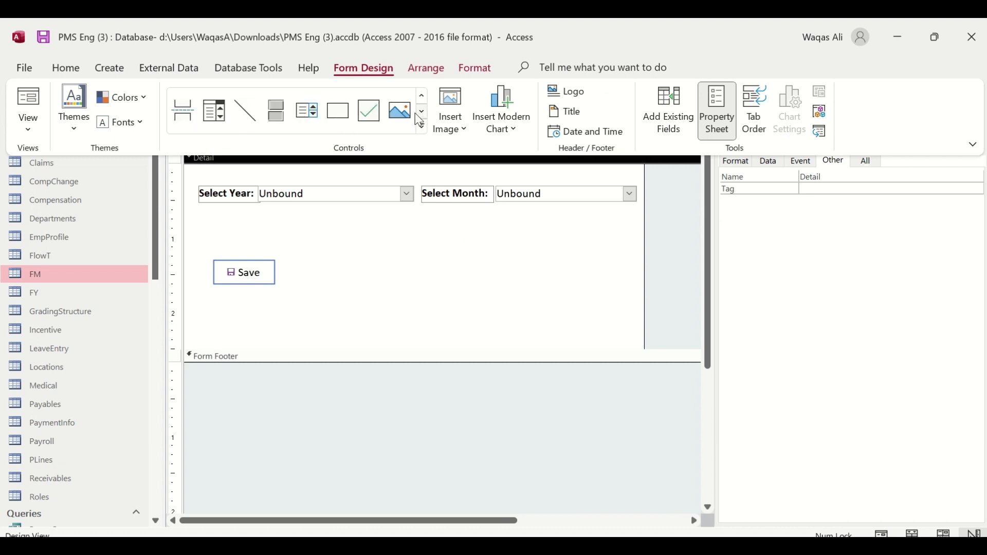
pyautogui.click(218, 115)
pyautogui.click(260, 212)
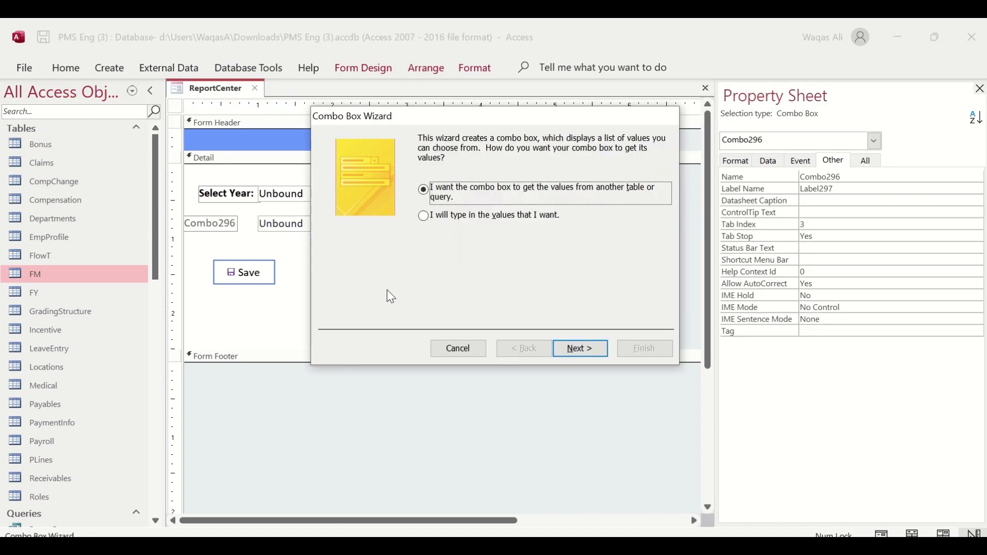
pyautogui.click(579, 351)
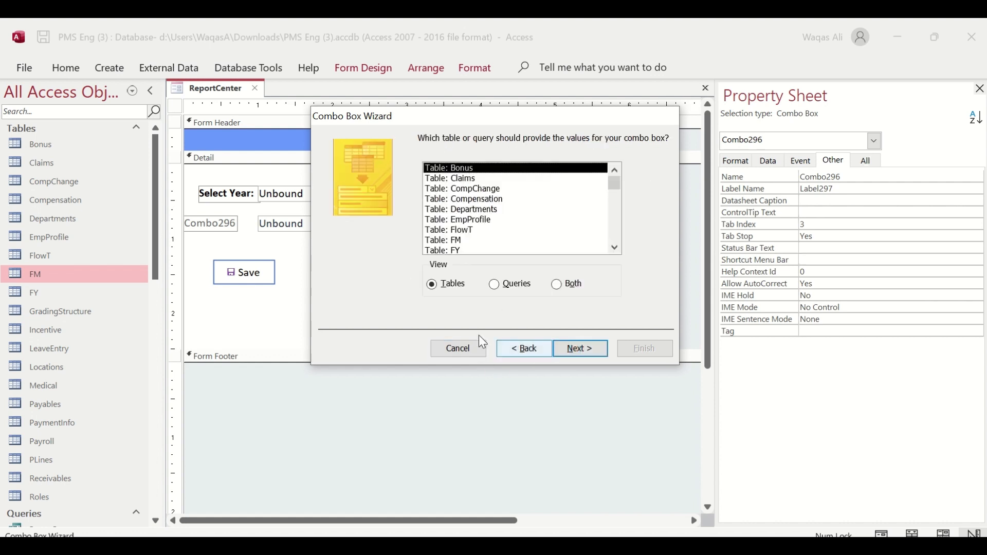
pyautogui.click(477, 220)
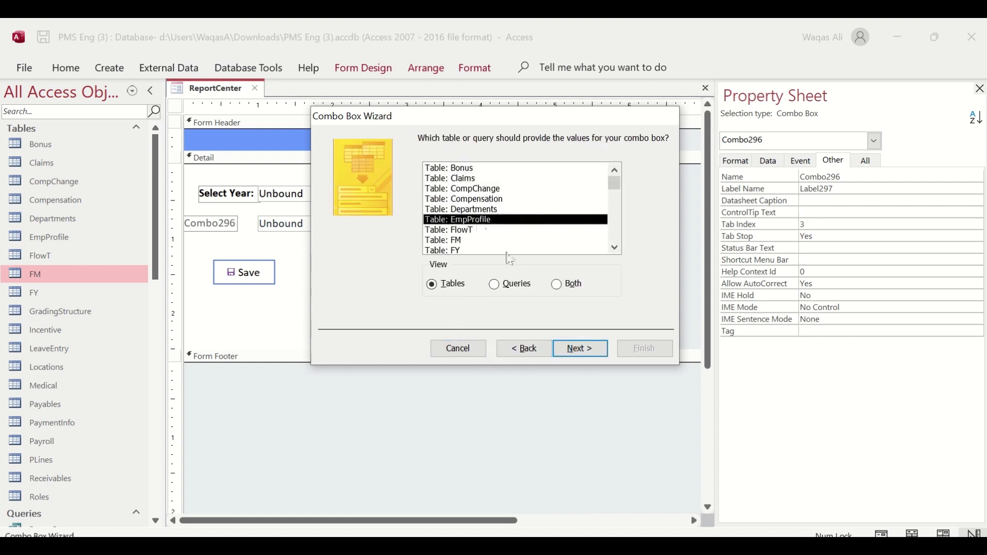
pyautogui.click(582, 351)
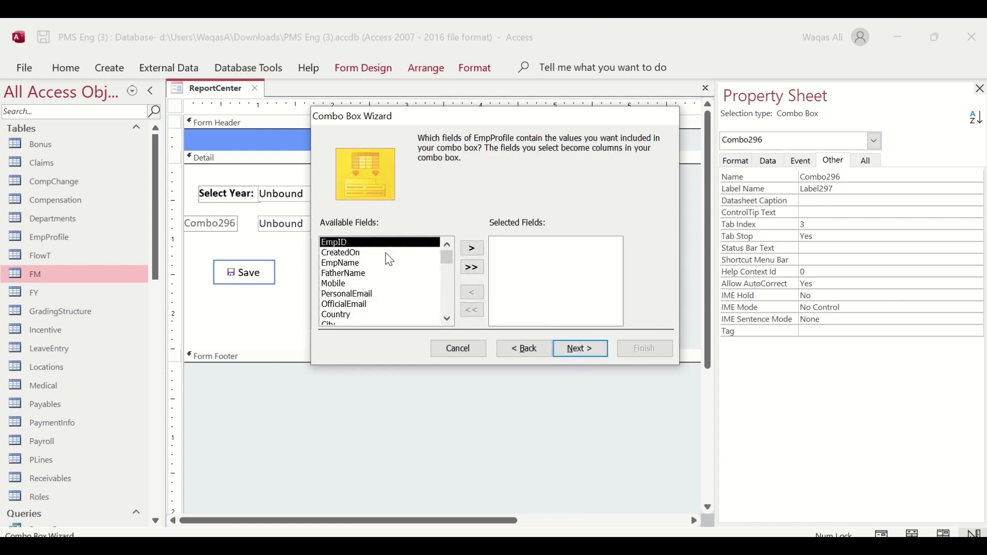
# - Include the EmpID and EmpName fields without sorting, keep the key column hidden, and label the new combo box "Select Employee:"
pyautogui.click(474, 253)
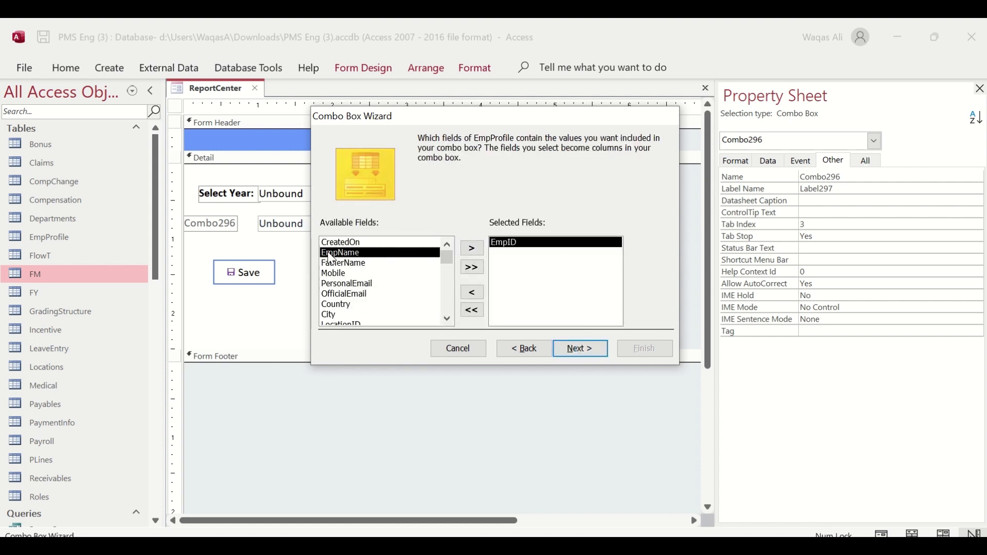
pyautogui.click(473, 251)
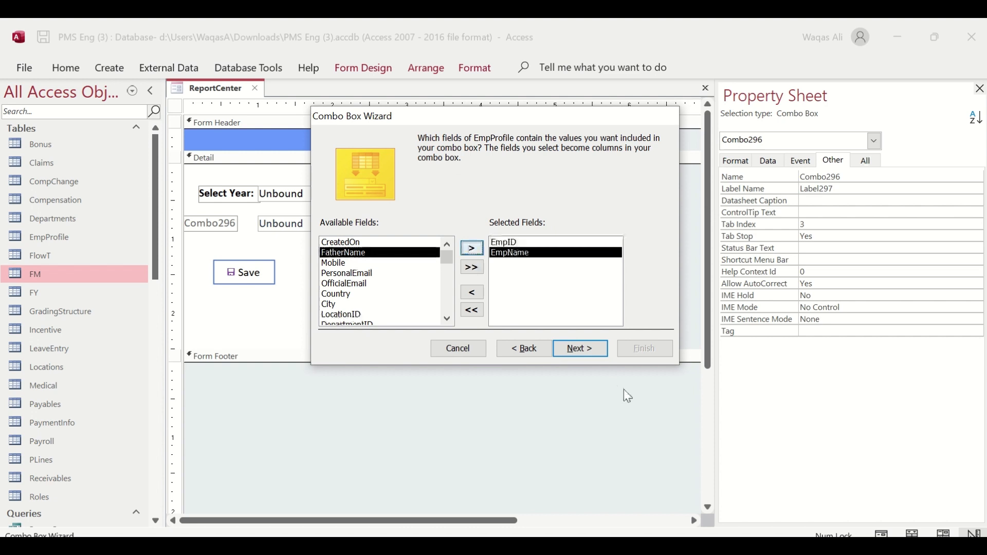
pyautogui.click(592, 354)
pyautogui.click(592, 354)
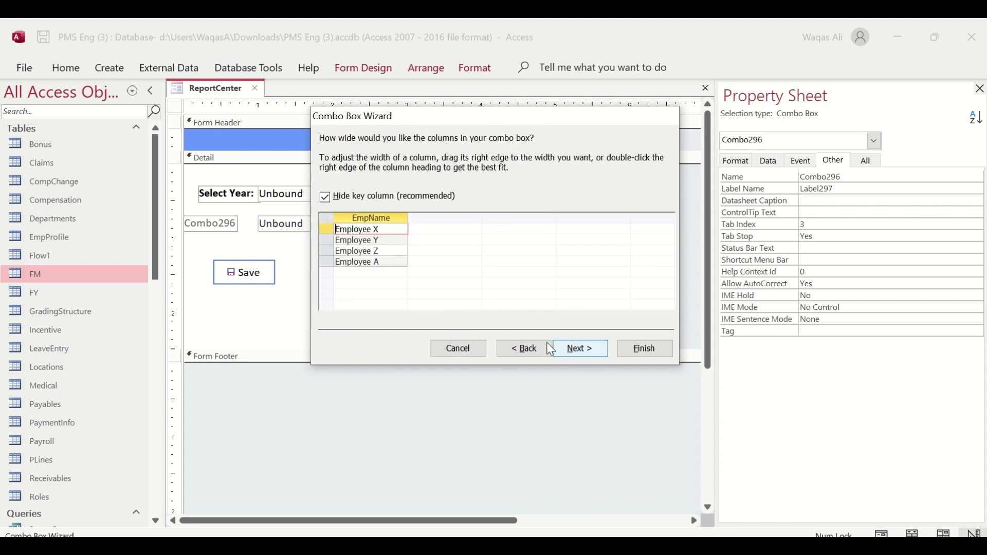
pyautogui.click(597, 352)
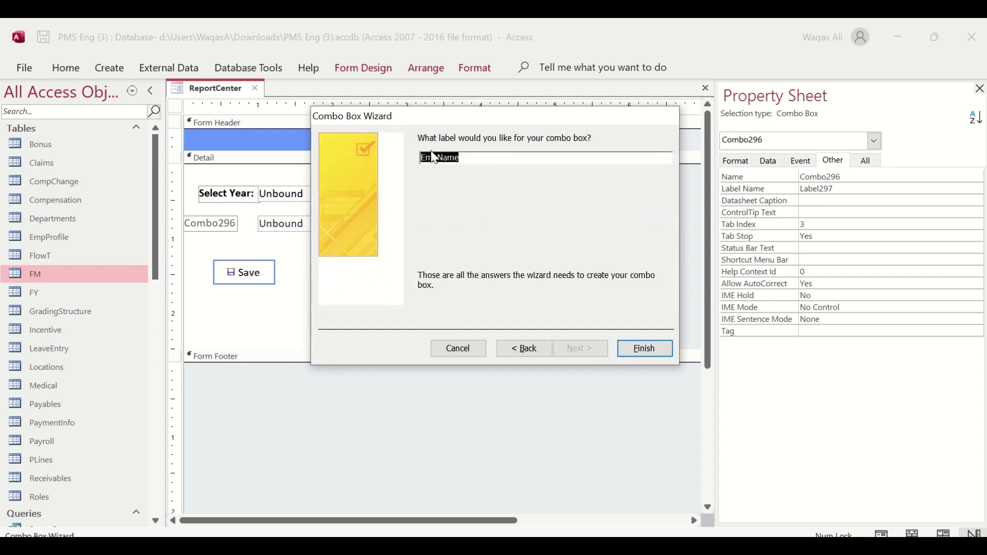
pyautogui.write('Select')
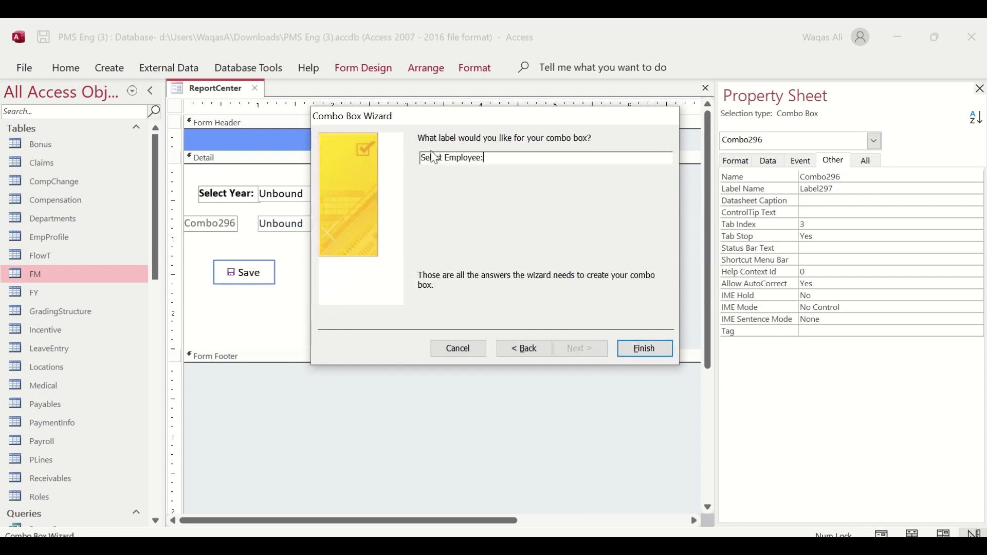
pyautogui.click(640, 349)
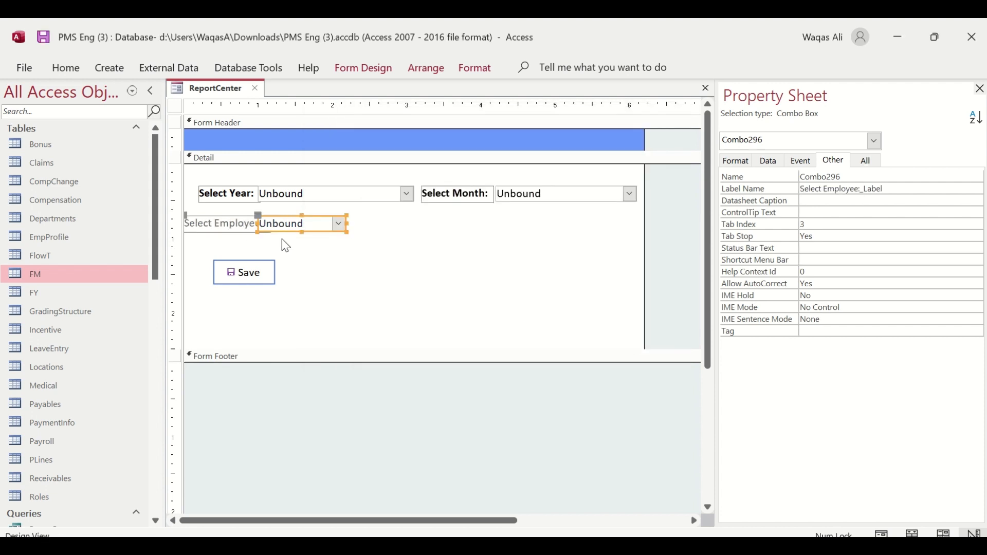
# - Set the font colour of the "Select Employee:" label and its combo box to black
pyautogui.moveTo(358, 244); pyautogui.dragTo(223, 225)
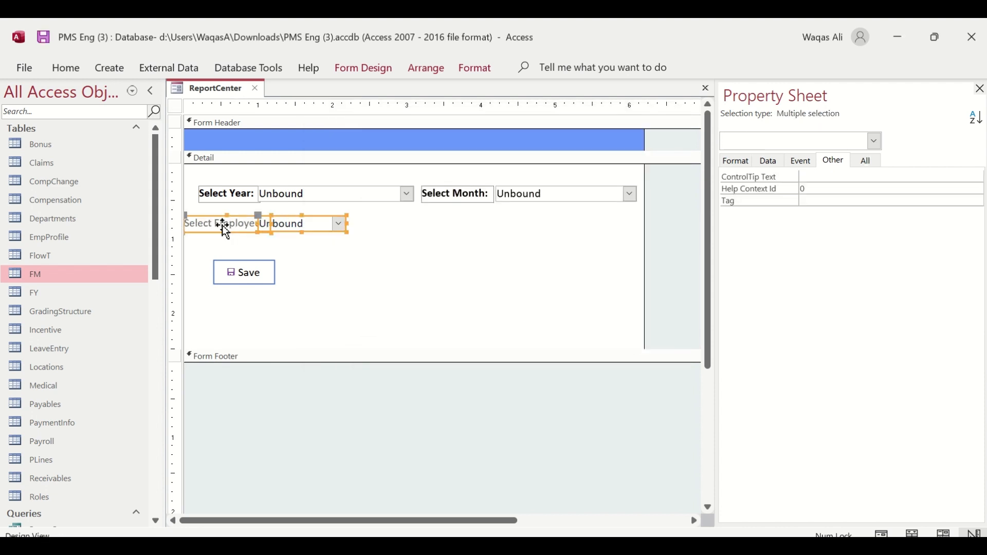
pyautogui.click(65, 75)
pyautogui.click(729, 131)
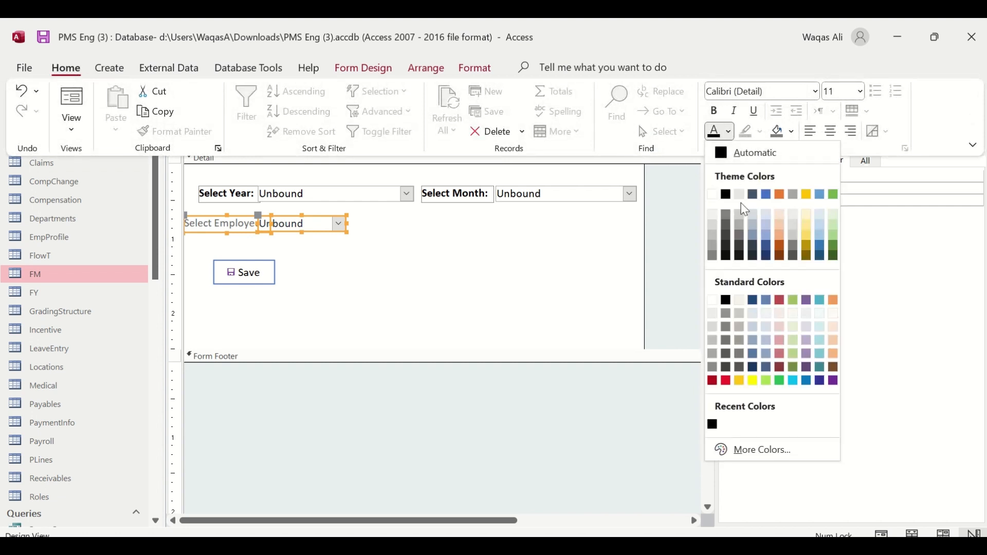
pyautogui.click(726, 194)
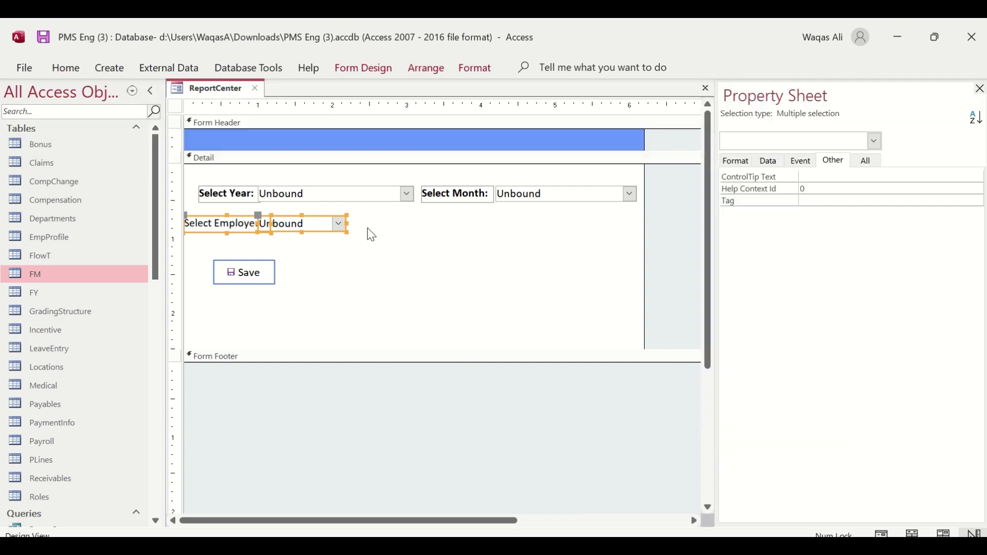
# - Place the "Select Employee:" label and its combo box side by side just under the year selector and make the label bold
pyautogui.click(380, 234)
pyautogui.click(173, 222)
pyautogui.moveTo(240, 225); pyautogui.dragTo(289, 211)
pyautogui.click(348, 251)
pyautogui.click(308, 216)
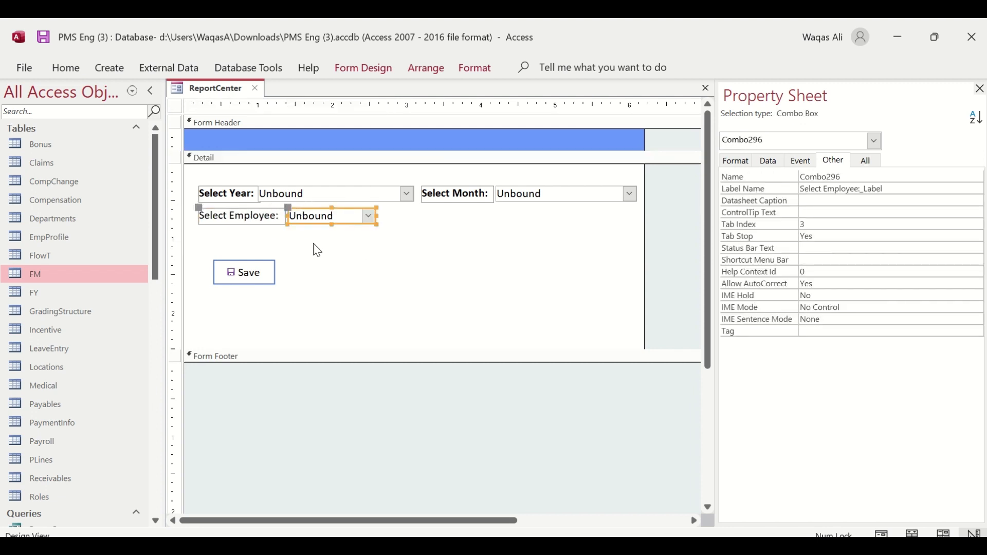
pyautogui.click(253, 221)
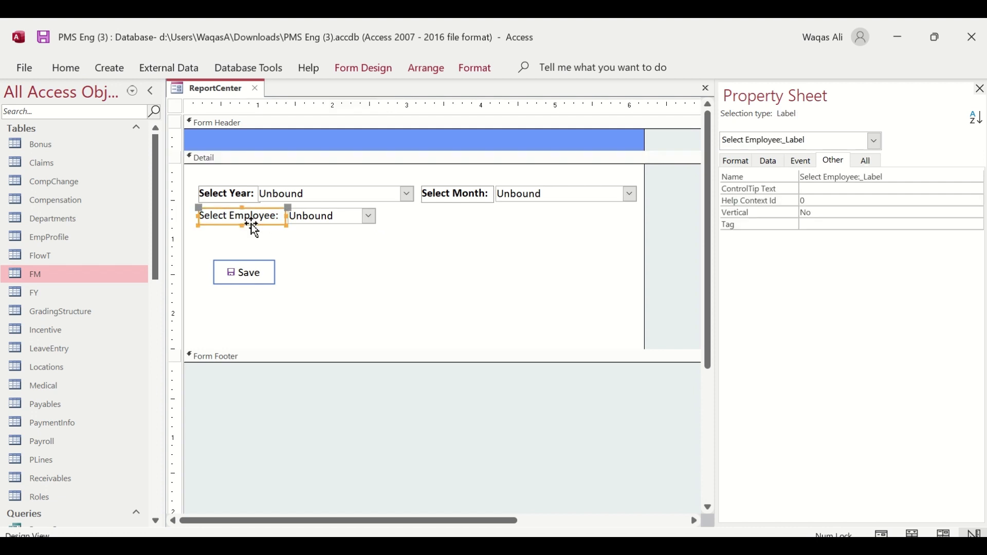
pyautogui.click(420, 270)
# - Move the Save button lower, then arrange the year and employee selectors in a stacked layout with tighter control padding
pyautogui.moveTo(263, 279); pyautogui.dragTo(260, 315)
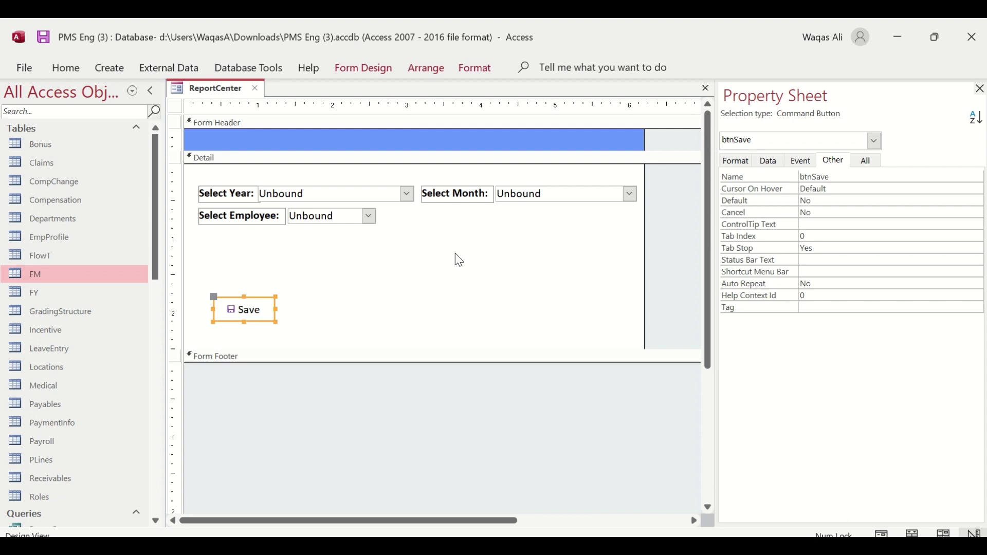
pyautogui.moveTo(392, 252); pyautogui.dragTo(253, 198)
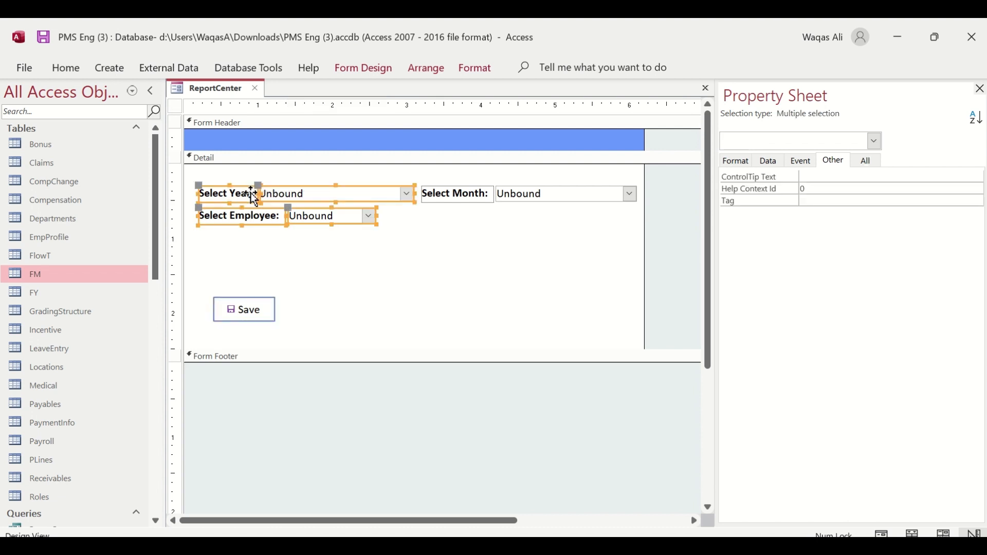
pyautogui.rightClick(254, 198)
pyautogui.moveTo(337, 261)
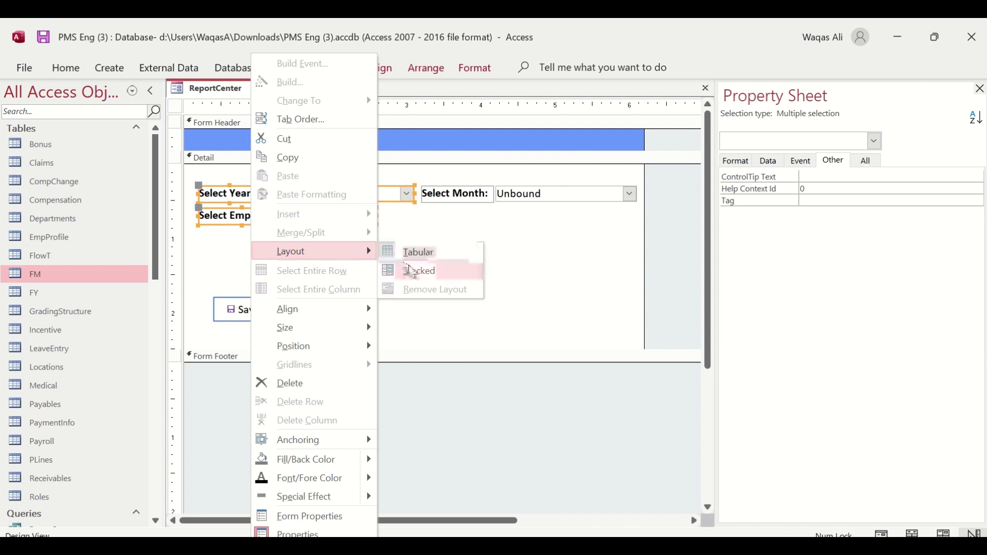
pyautogui.click(411, 271)
pyautogui.click(437, 67)
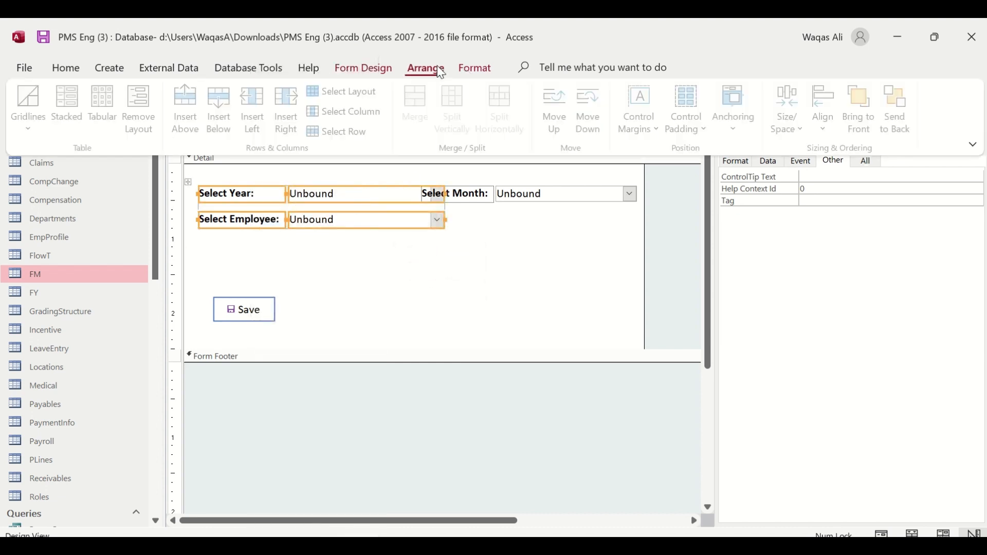
pyautogui.click(686, 123)
pyautogui.click(709, 200)
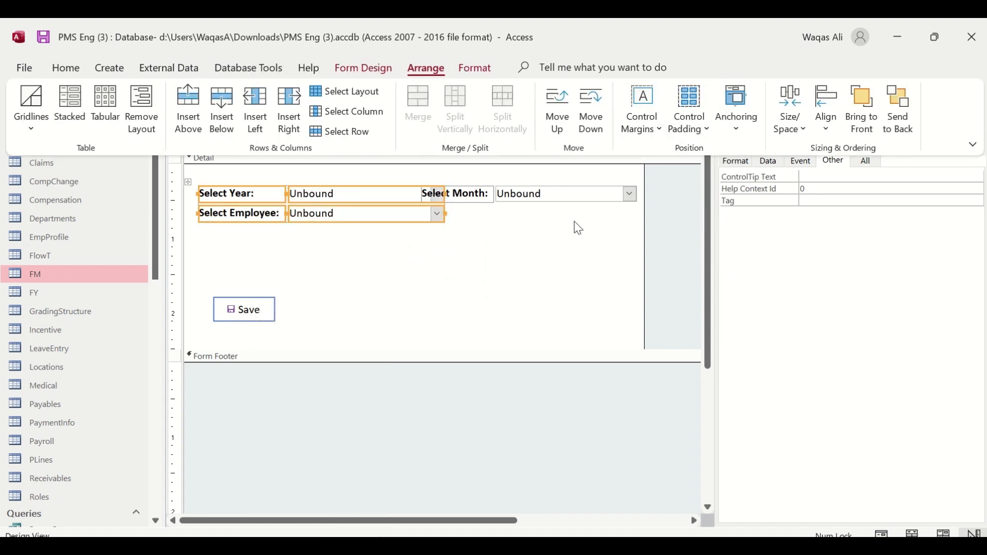
# - Narrow the stacked combo boxes to about 1.8 inches and shift the month selector slightly right, with its combo box about 1.7 inches wide
pyautogui.moveTo(402, 246); pyautogui.dragTo(419, 194)
pyautogui.click(449, 242)
pyautogui.moveTo(522, 234); pyautogui.dragTo(452, 183)
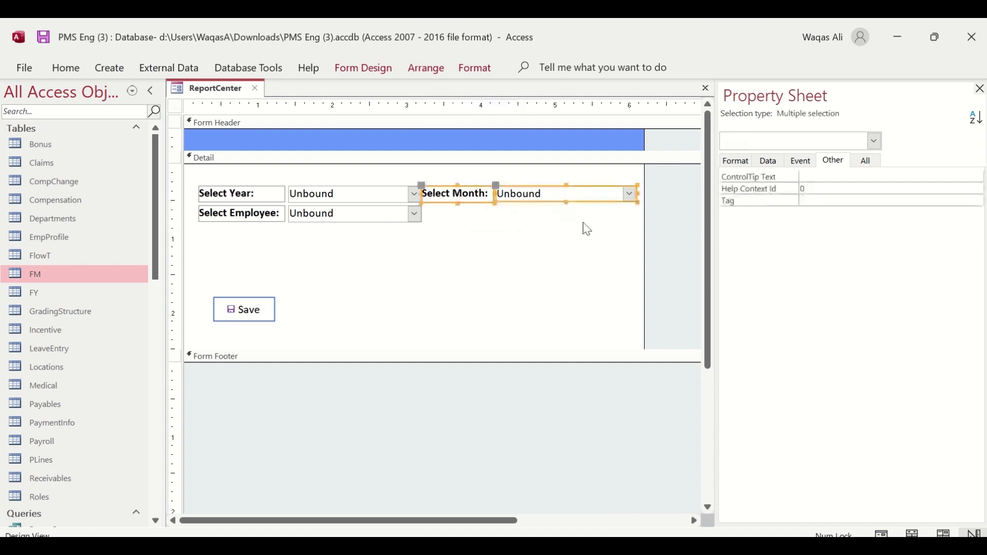
pyautogui.click(592, 211)
pyautogui.click(624, 193)
pyautogui.moveTo(632, 194); pyautogui.dragTo(624, 194)
pyautogui.press('Right')
pyautogui.press('Right')
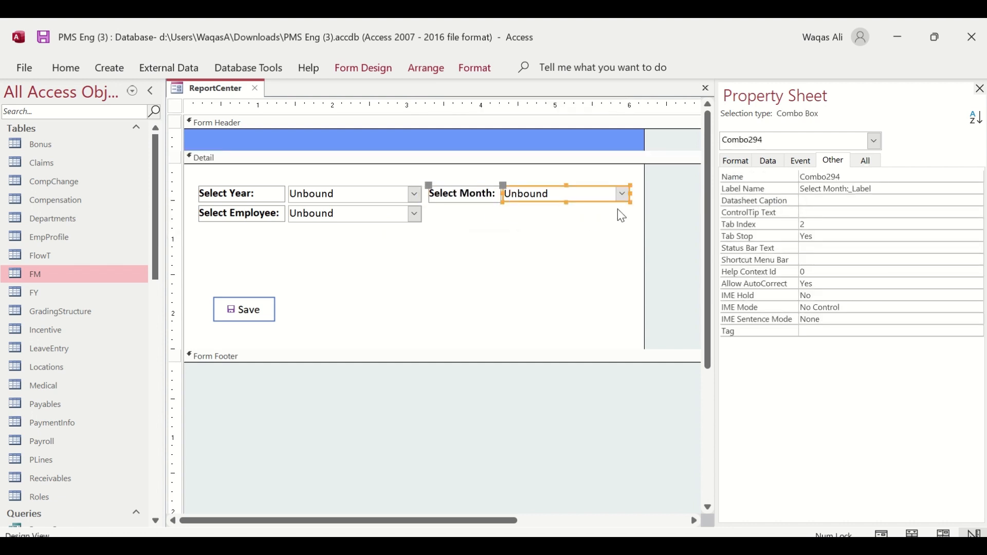
pyautogui.click(634, 246)
# - Place the Save button below the employee selector, about 2.9 inches wide, and duplicate it into a two-by-two grid of four buttons
pyautogui.moveTo(271, 308); pyautogui.dragTo(415, 251)
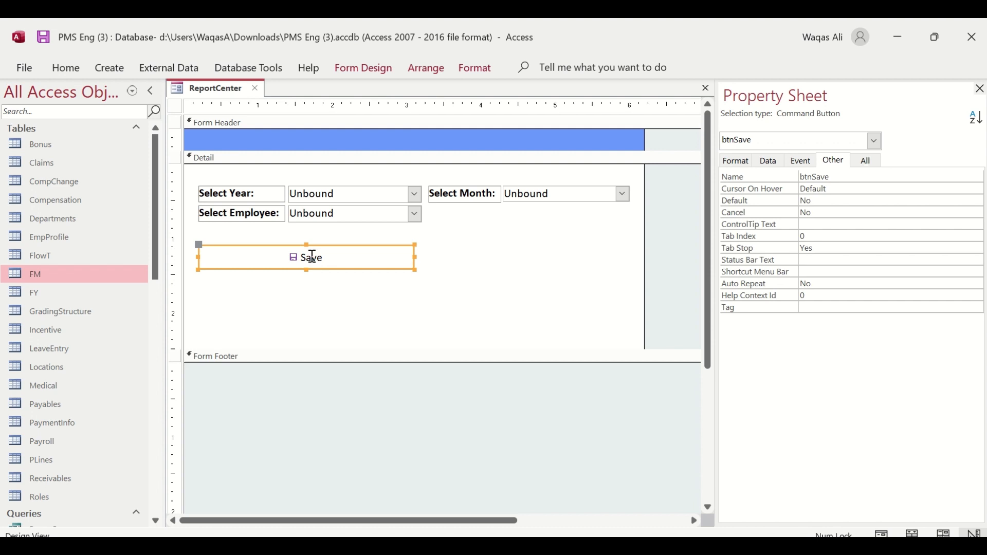
pyautogui.hotkey('ctrl', 'c')
pyautogui.hotkey('ctrl', 'v')
pyautogui.moveTo(370, 317); pyautogui.dragTo(295, 249)
pyautogui.hotkey('ctrl', 'c')
pyautogui.hotkey('ctrl', 'v')
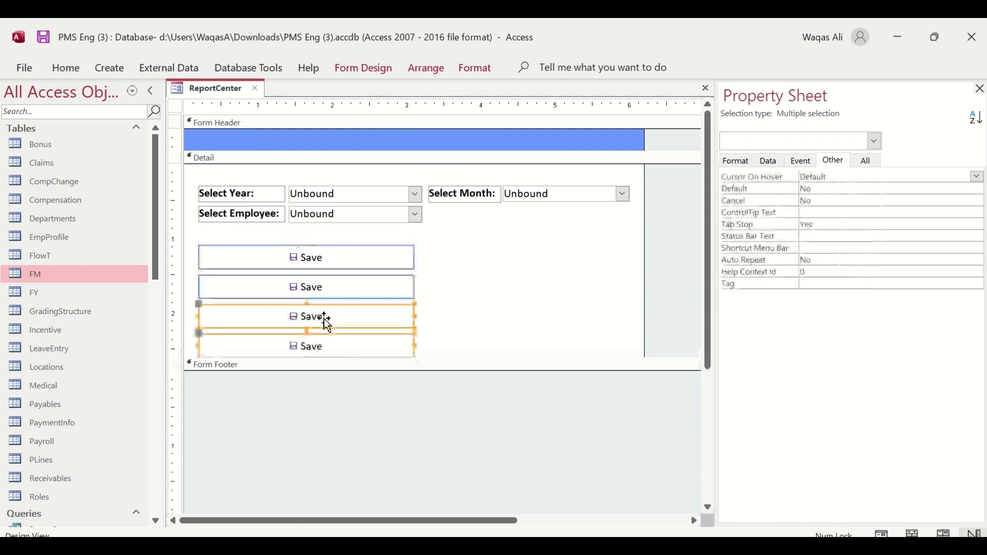
pyautogui.moveTo(328, 320); pyautogui.dragTo(544, 260)
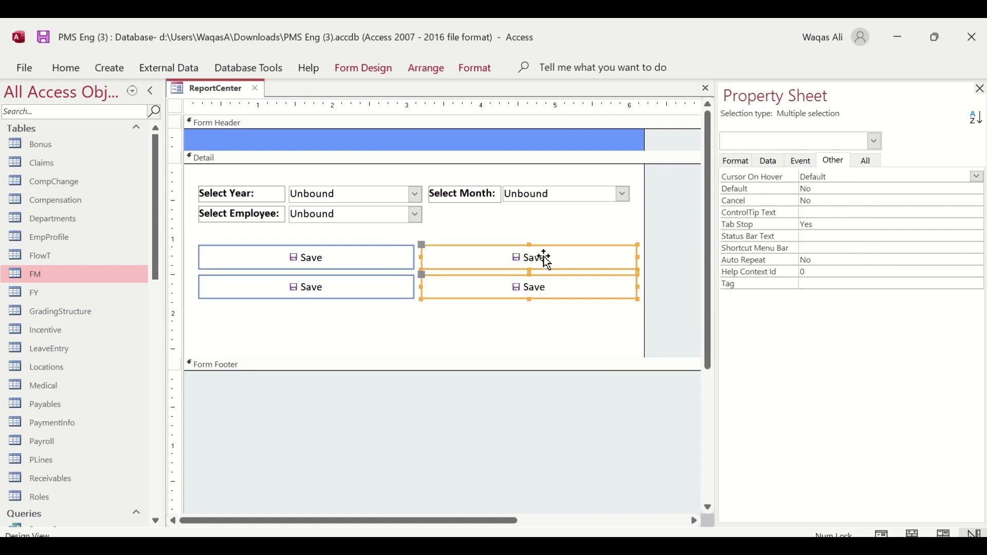
pyautogui.click(548, 326)
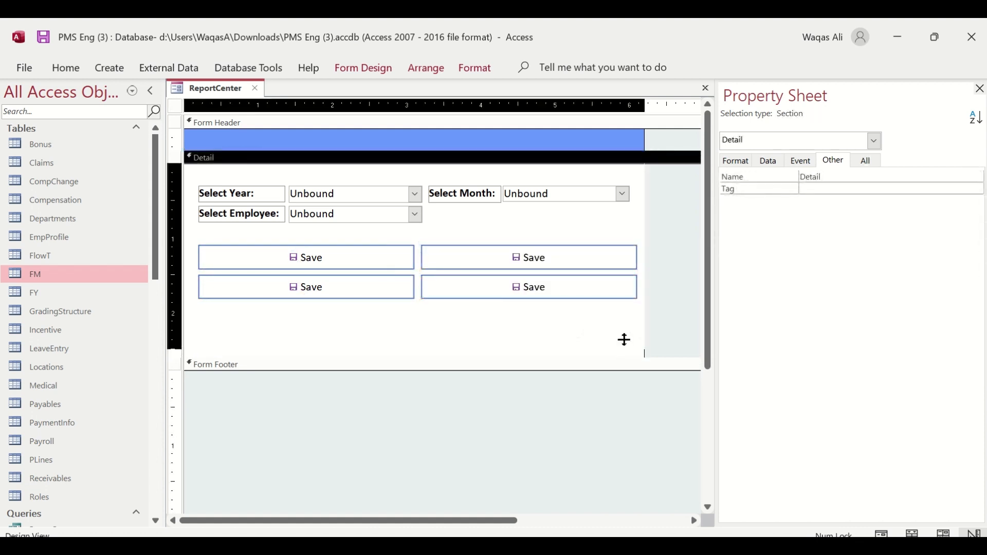
# - Shorten the Detail section to about 2.1 inches with all controls moved up slightly, and widen the month combo box to about 1.8 inches
pyautogui.moveTo(624, 356); pyautogui.dragTo(624, 319)
pyautogui.moveTo(665, 178); pyautogui.dragTo(286, 289)
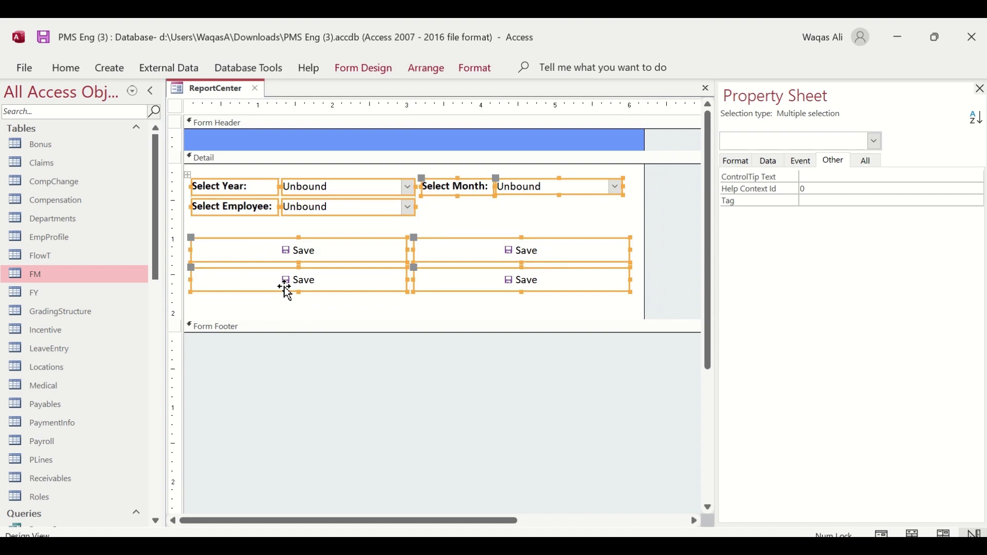
pyautogui.press('Right')
pyautogui.click(626, 231)
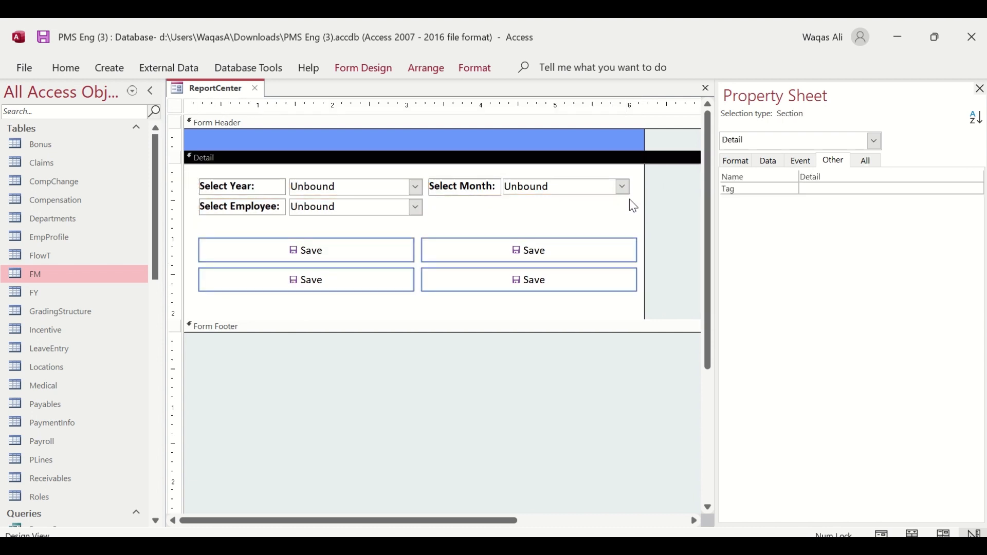
pyautogui.click(630, 186)
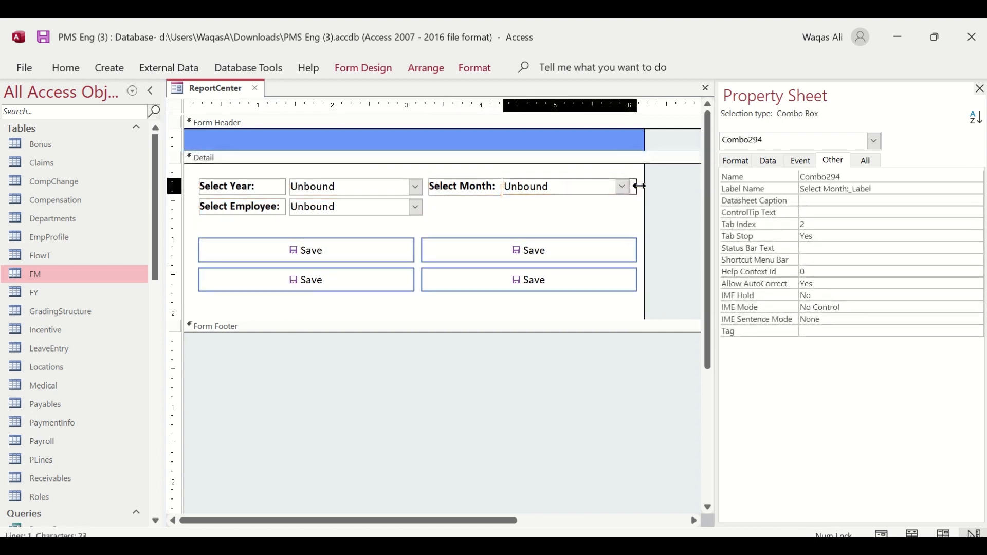
pyautogui.click(658, 230)
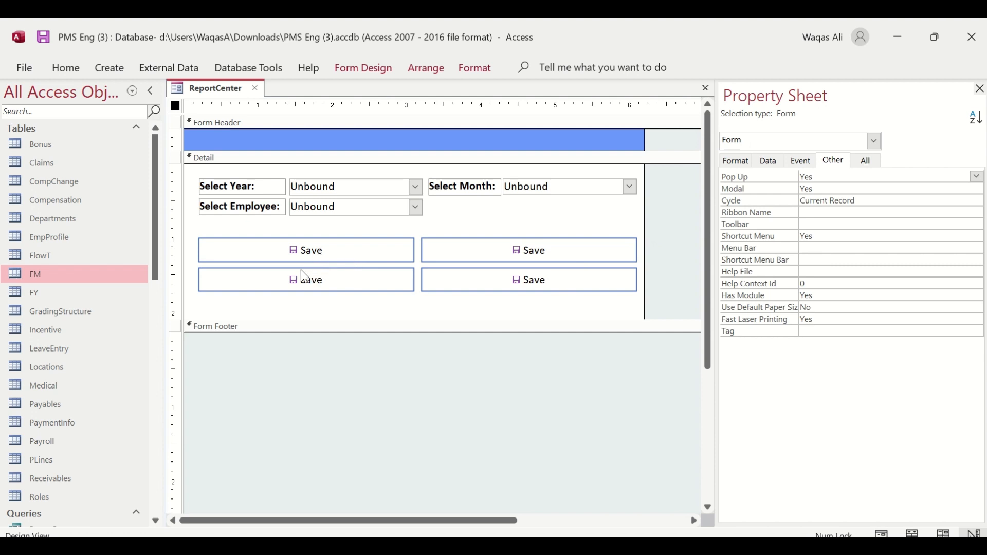
# - Open the EmployeesR report to check its contents and close it again
pyautogui.scroll(-12, 107, 278)
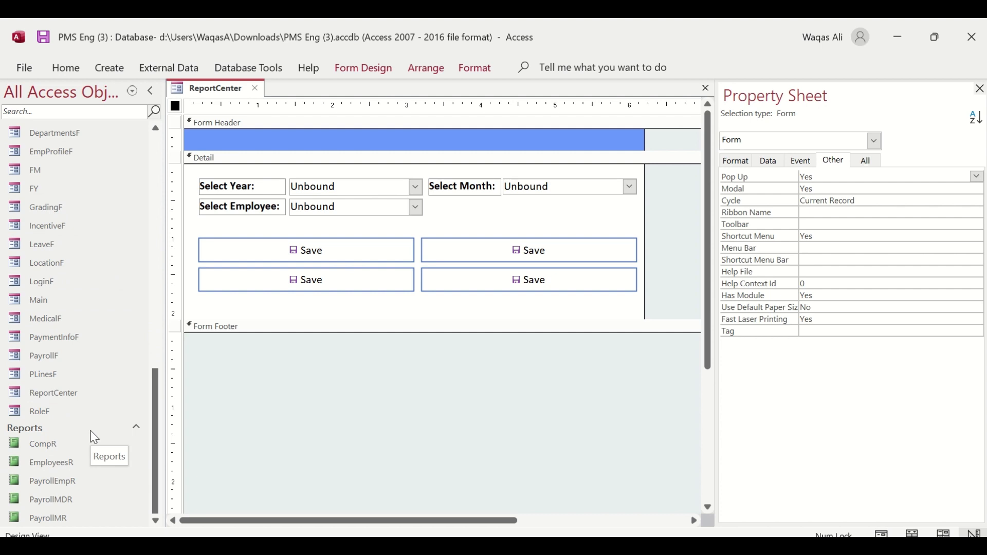
pyautogui.doubleClick(36, 462)
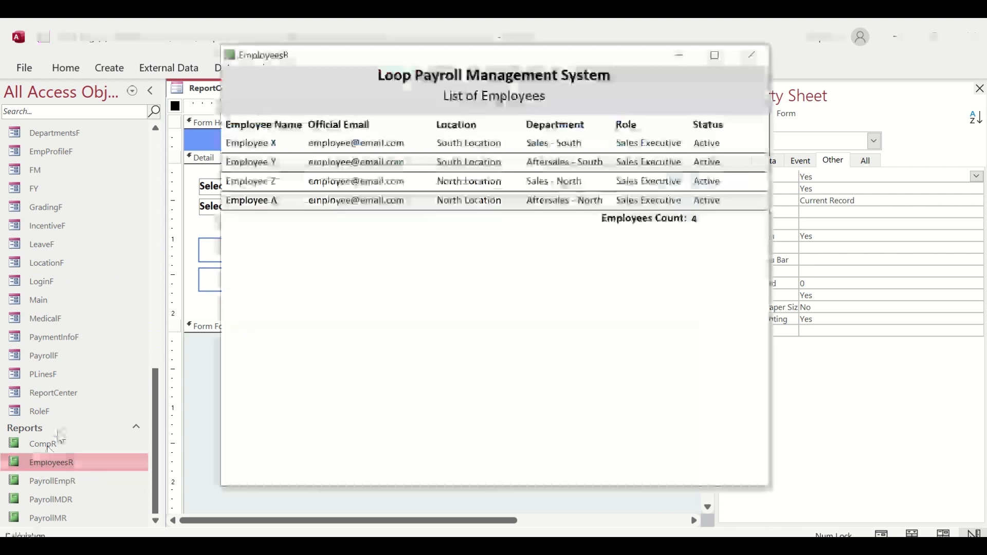
pyautogui.click(752, 55)
# - Caption the upper-left Save button "List of Active Employees" and name it btnEmps
pyautogui.click(310, 250)
pyautogui.click(309, 251)
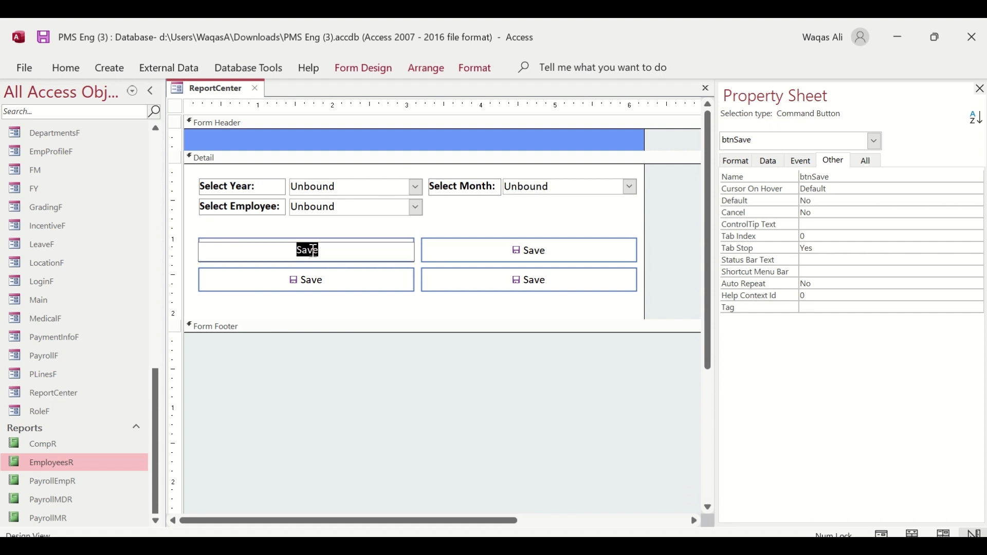
pyautogui.write('List of Active Emp')
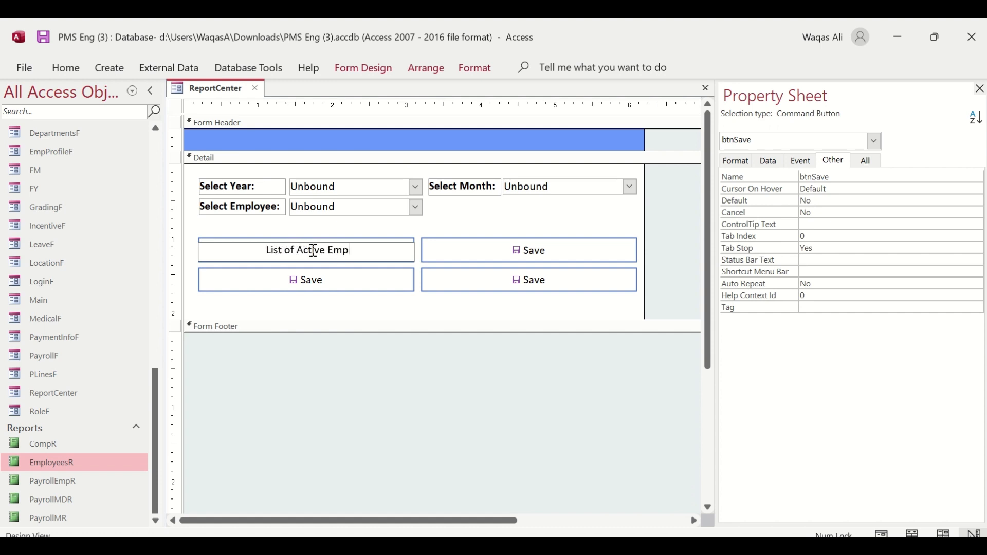
pyautogui.write('loyees')
pyautogui.press('Return')
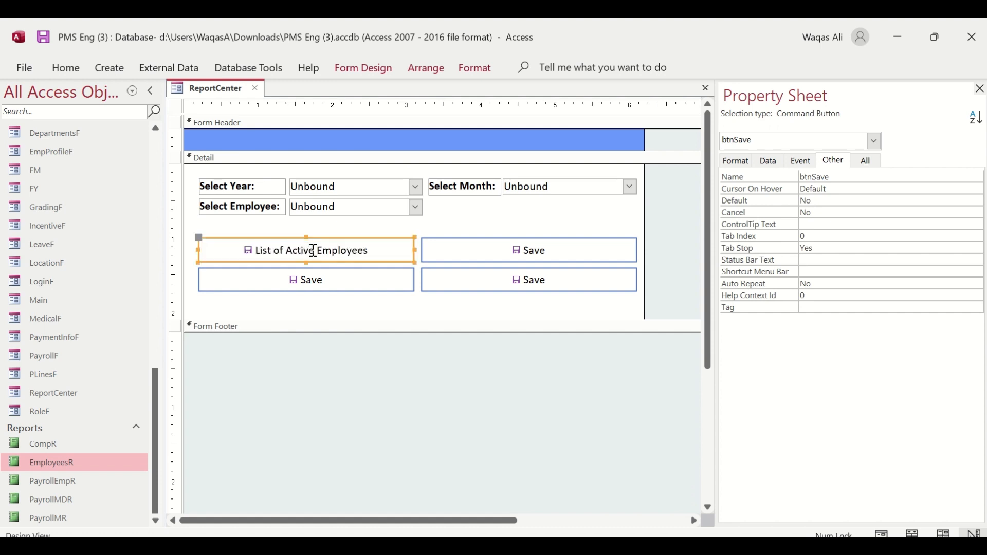
pyautogui.click(798, 175)
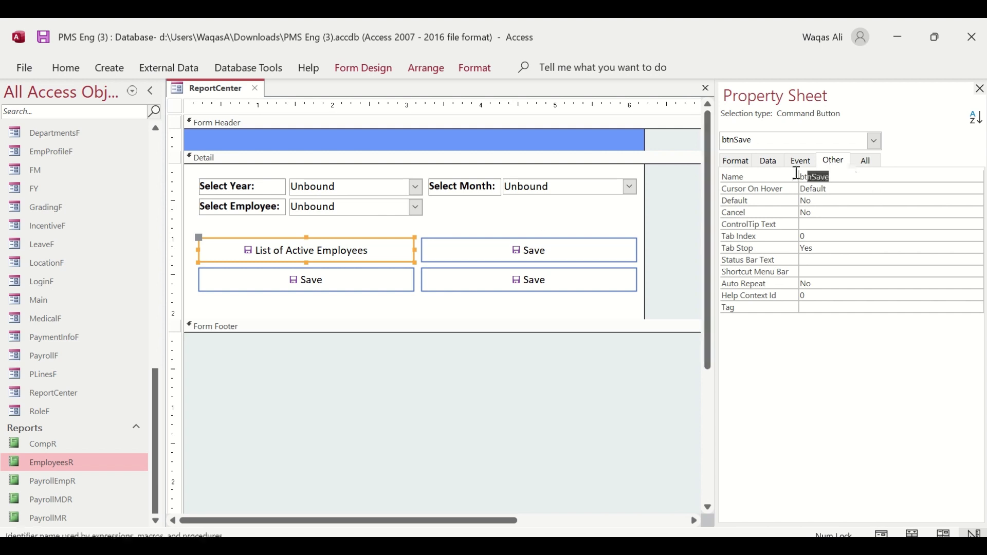
pyautogui.moveTo(797, 173); pyautogui.dragTo(881, 178)
pyautogui.write('Emps')
pyautogui.press('Return')
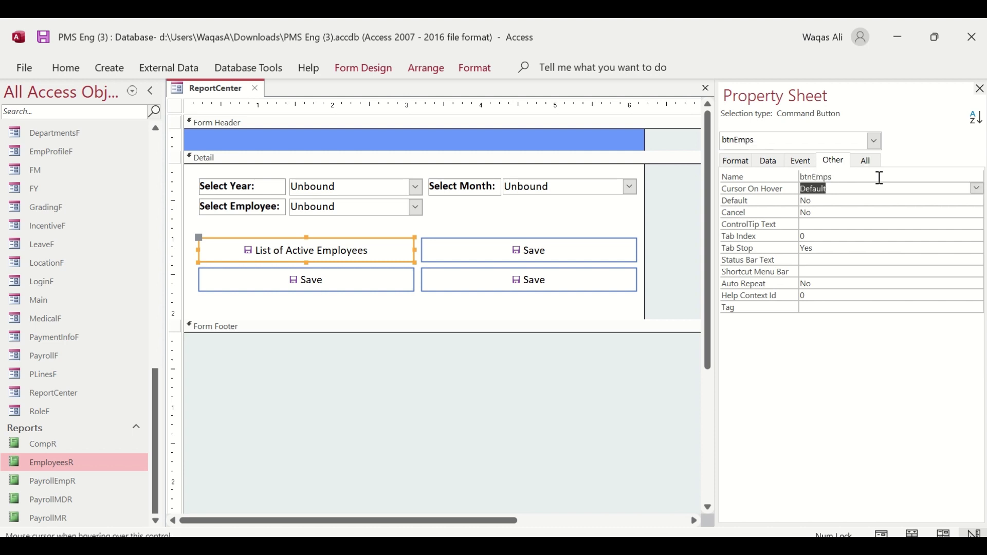
# - Try to open the PayrollEmpR report to check its contents, cancelling the parameter request
pyautogui.click(338, 285)
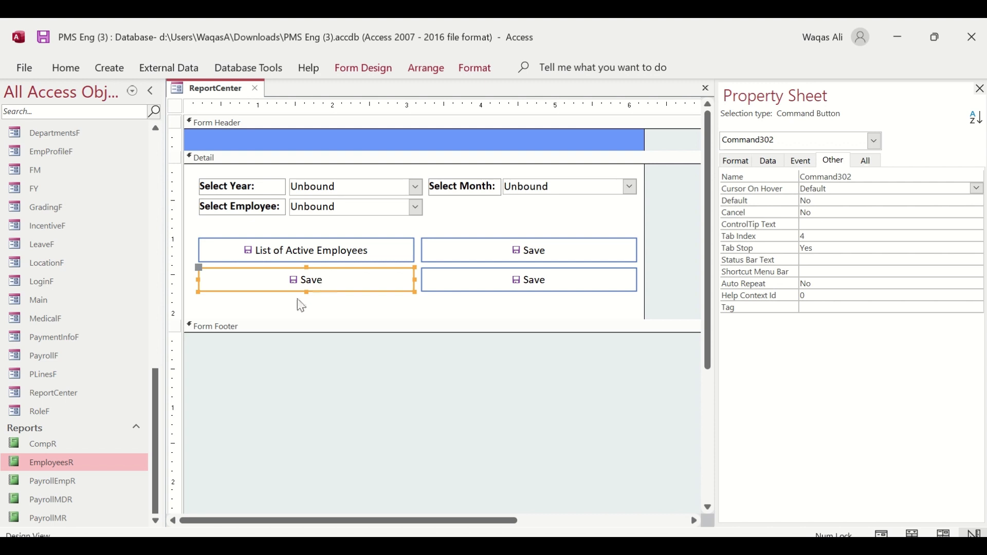
pyautogui.click(40, 484)
pyautogui.doubleClick(38, 484)
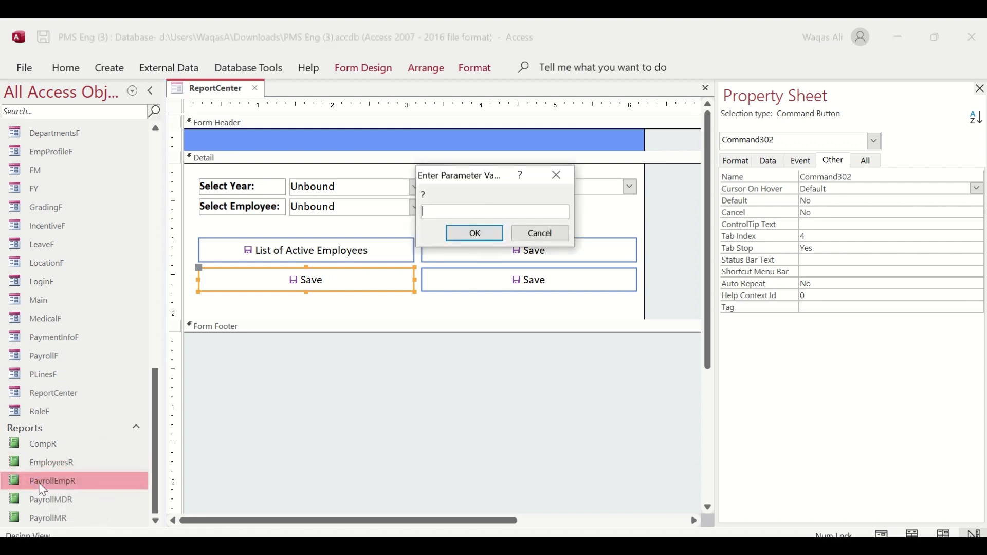
pyautogui.click(554, 235)
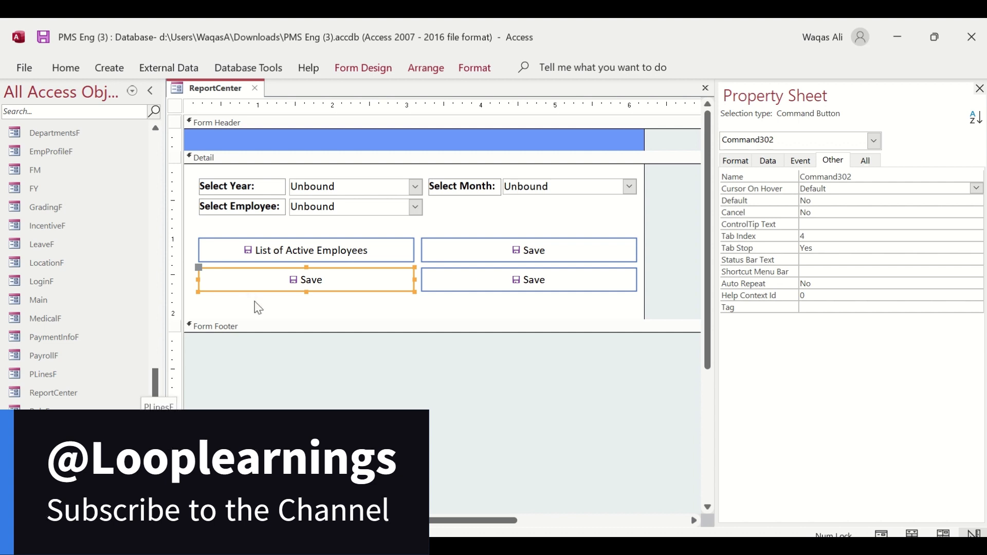
# - Caption the lower-left Save button "Payroll for Employee Month Wise" and name it btnPayrollEmpR
pyautogui.click(309, 279)
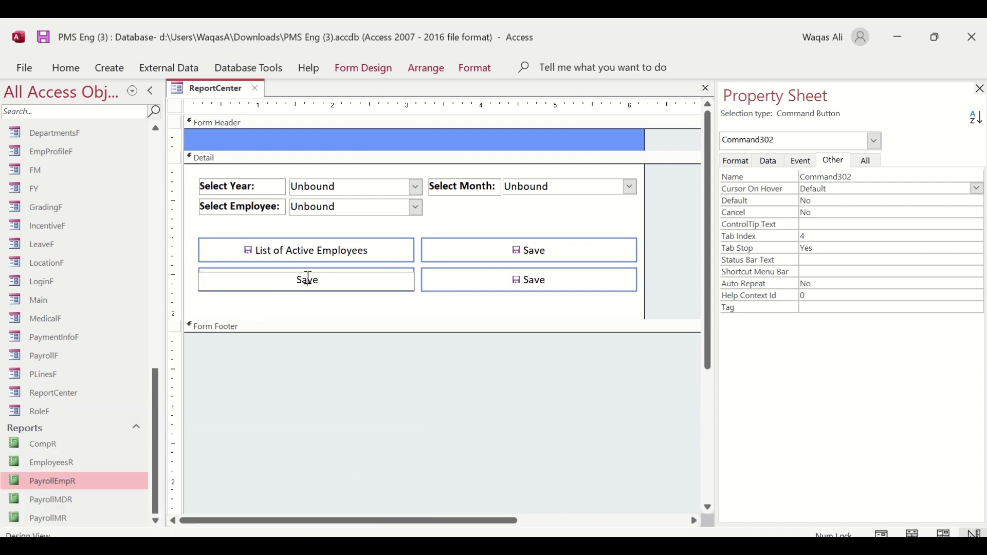
pyautogui.doubleClick(309, 280)
pyautogui.write('Payroll for Employee Month')
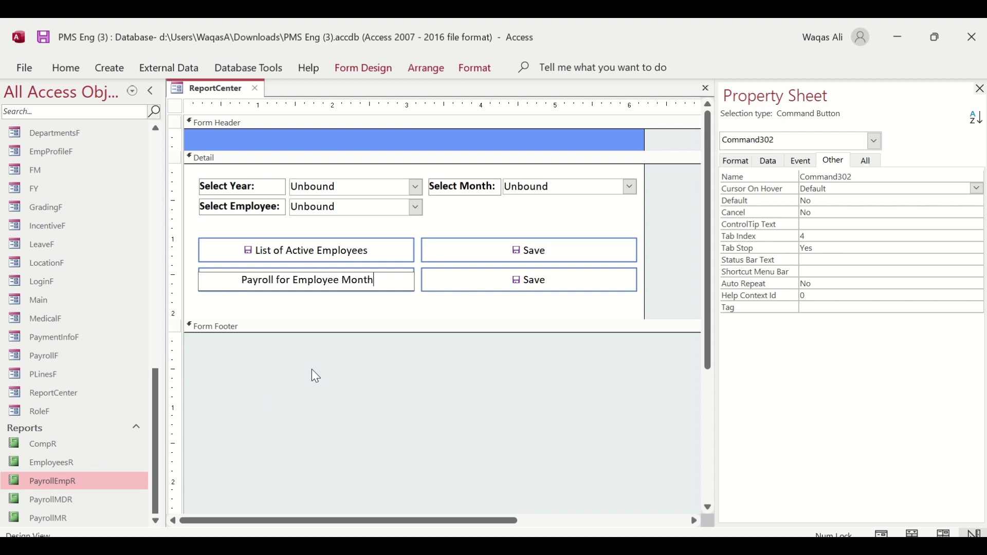
pyautogui.write(' Wise')
pyautogui.press('Return')
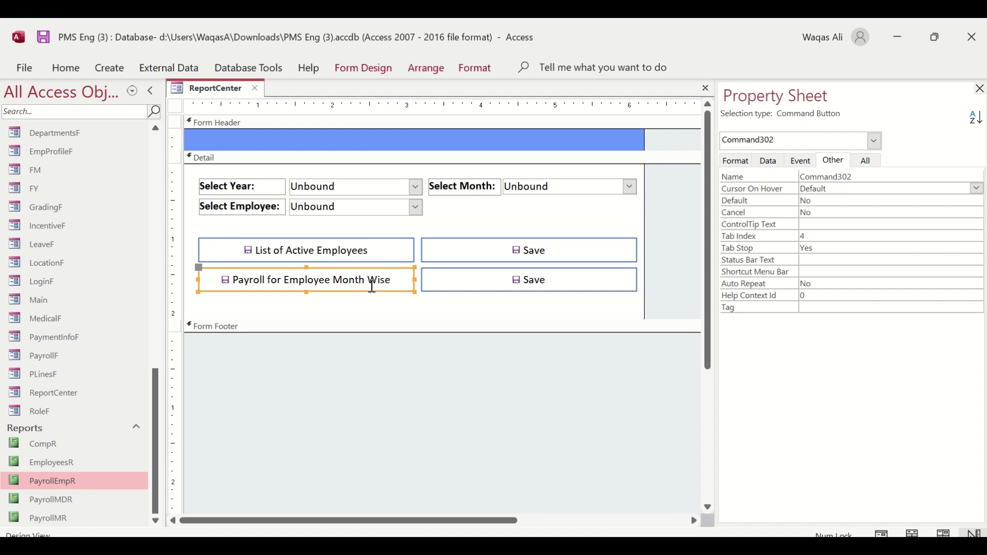
pyautogui.moveTo(872, 177); pyautogui.dragTo(838, 176)
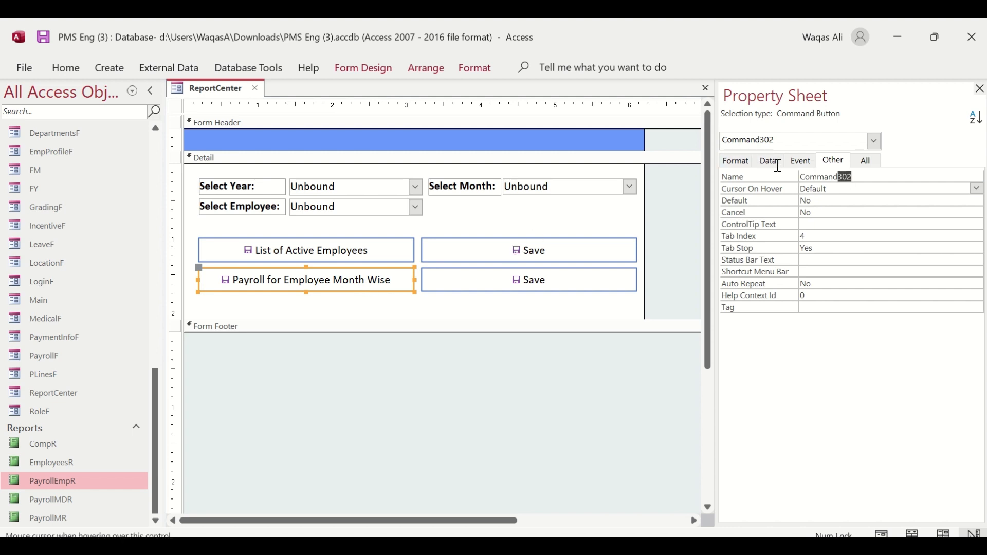
pyautogui.moveTo(778, 166); pyautogui.dragTo(779, 173)
pyautogui.write('btn')
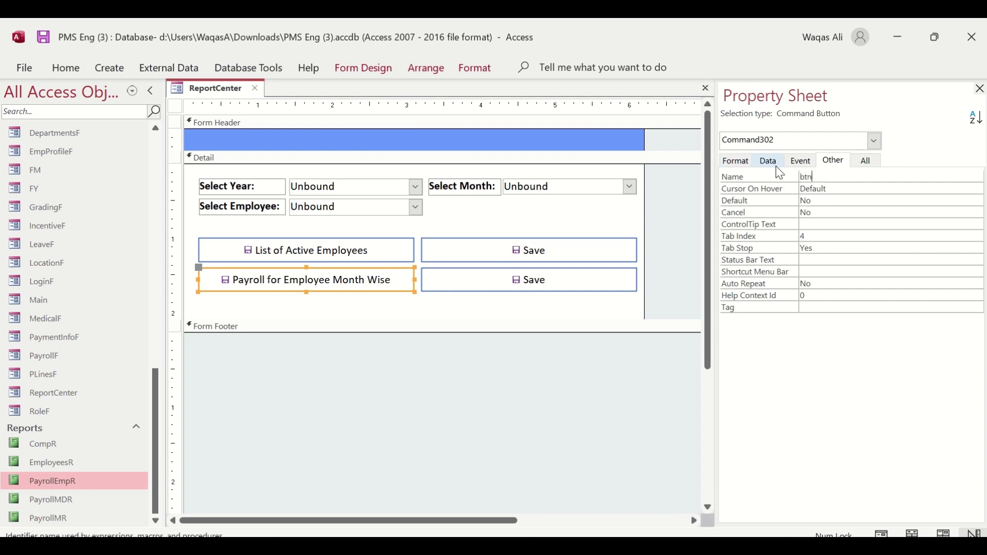
pyautogui.write('PayrollEmpR')
pyautogui.press('Return')
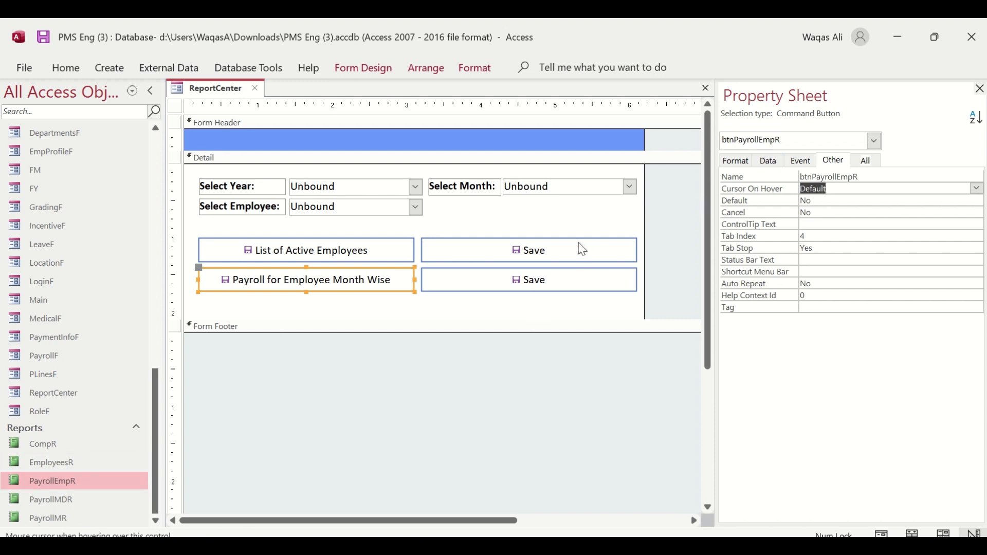
# - Name the upper-right Save button btnPayrollMDR and caption it "Payroll Monthly Detailed Report"
pyautogui.click(553, 256)
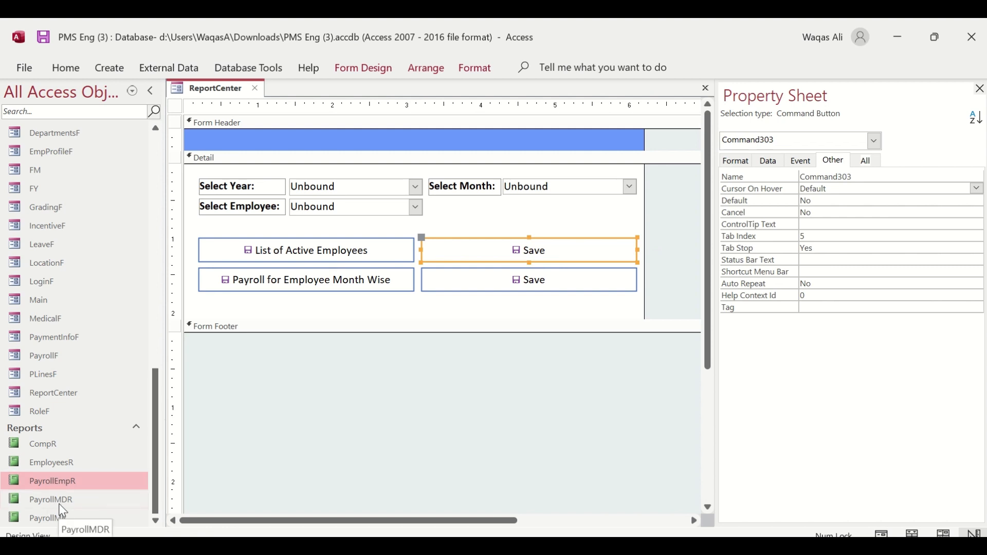
pyautogui.doubleClick(863, 178)
pyautogui.write('bt')
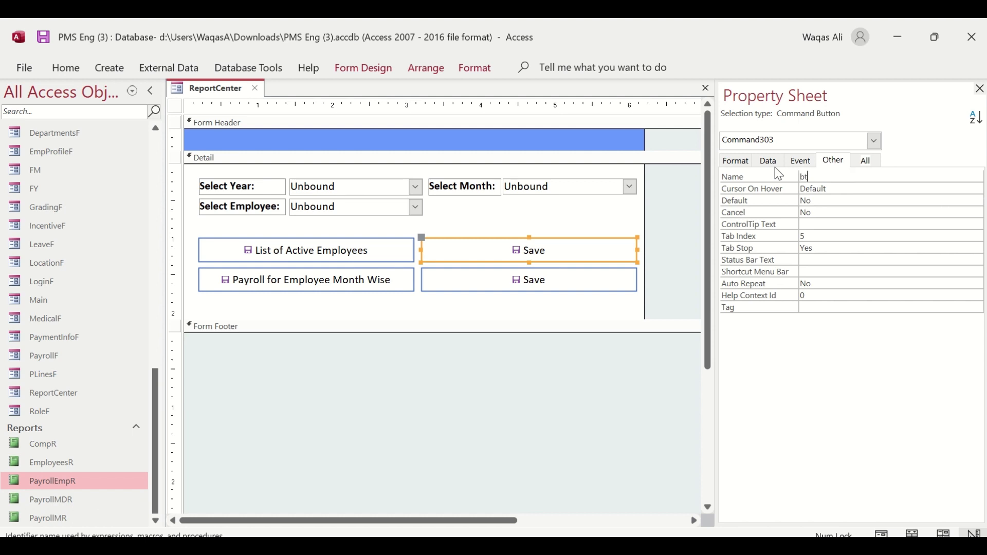
pyautogui.write('nPayrollMDR')
pyautogui.press('Return')
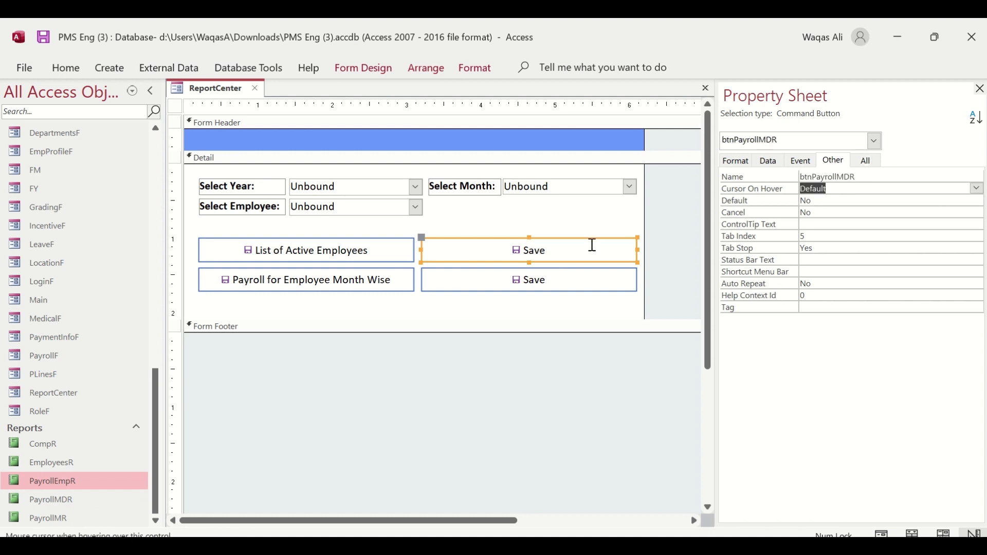
pyautogui.click(533, 246)
pyautogui.doubleClick(526, 250)
pyautogui.write('Pa')
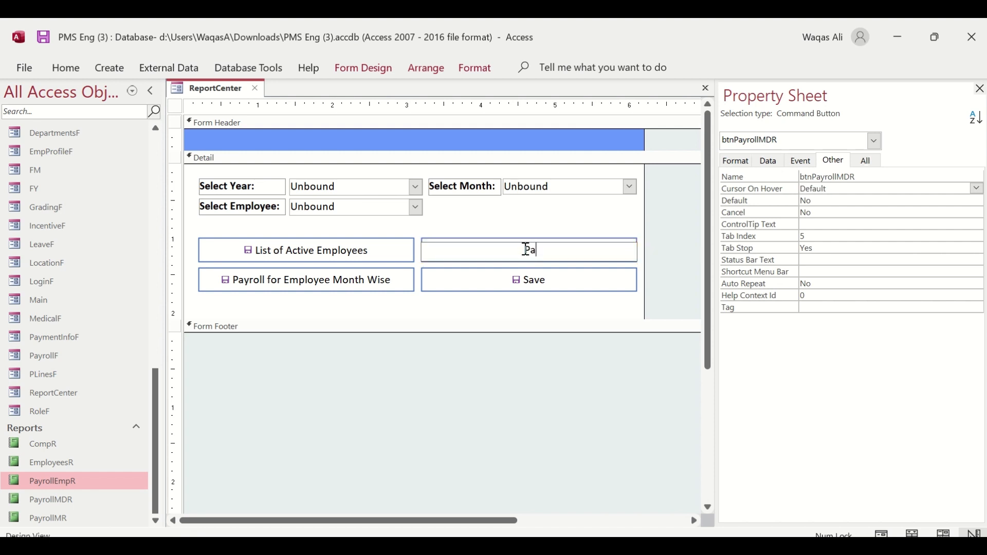
pyautogui.write('yroll Monthly De')
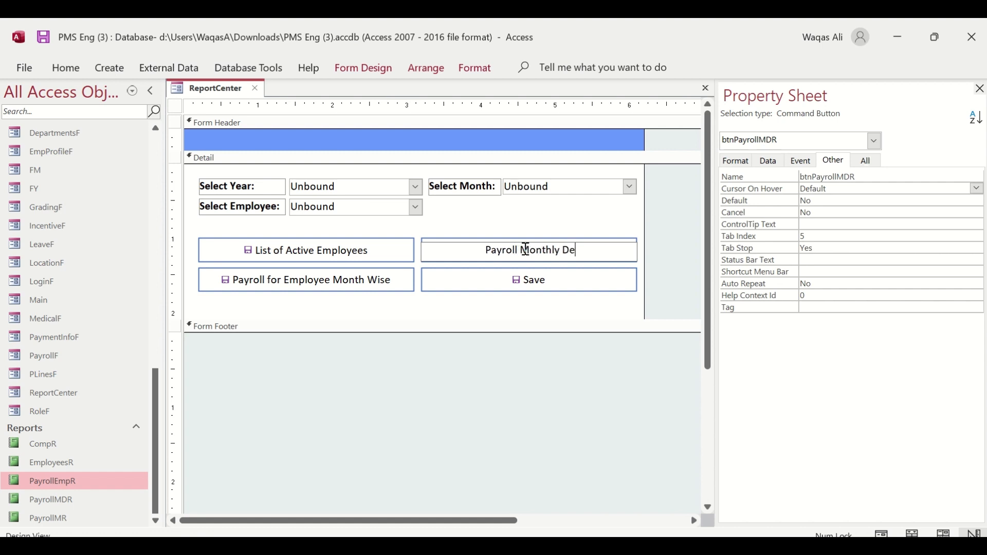
pyautogui.write('tailed Report')
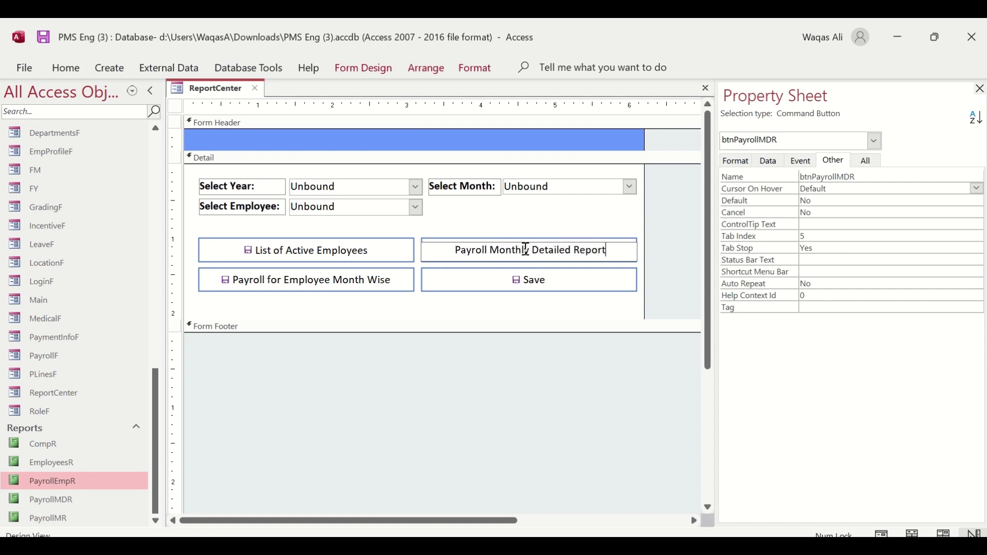
pyautogui.press('Return')
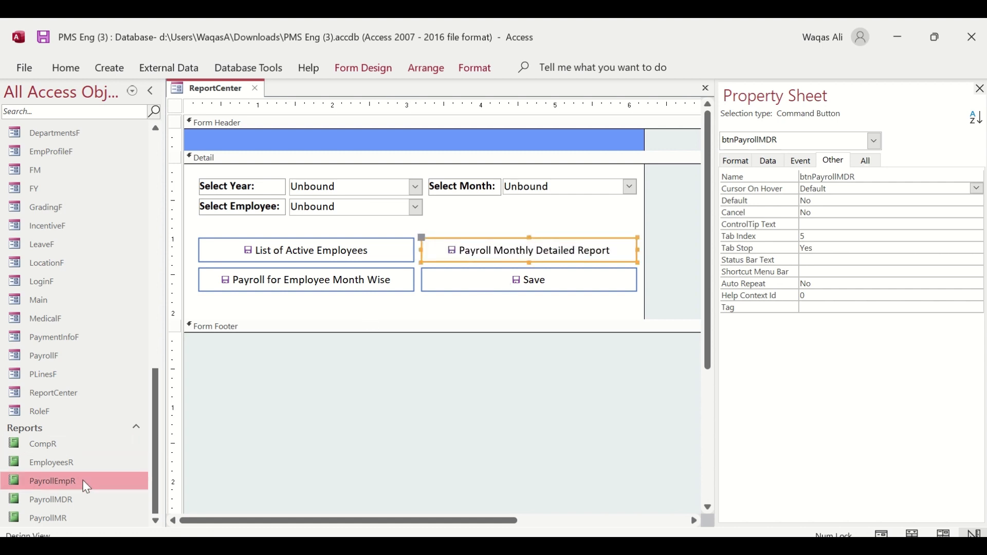
# - Caption the lower-right Save button "Payroll Monthly Report" and name it btnPayrollMR
pyautogui.click(55, 500)
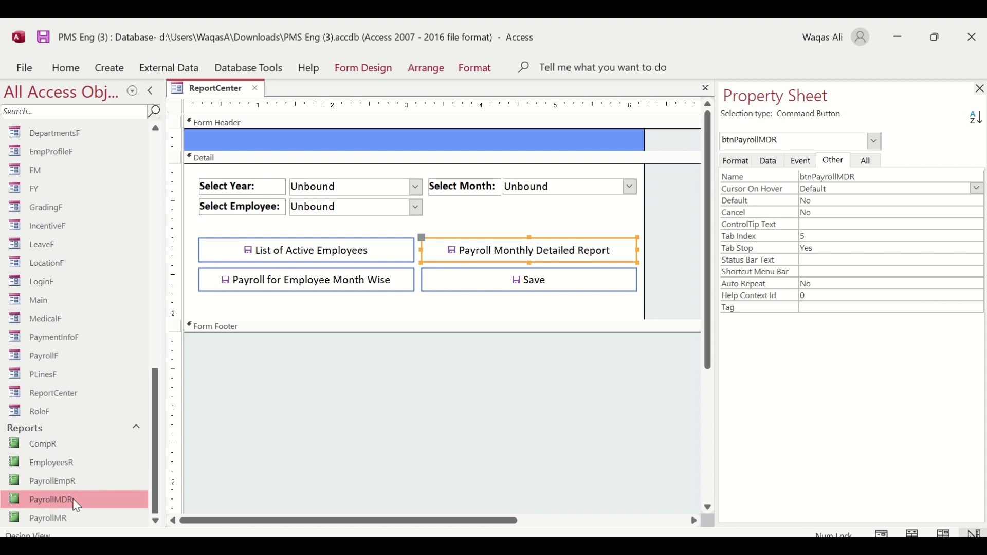
pyautogui.click(67, 521)
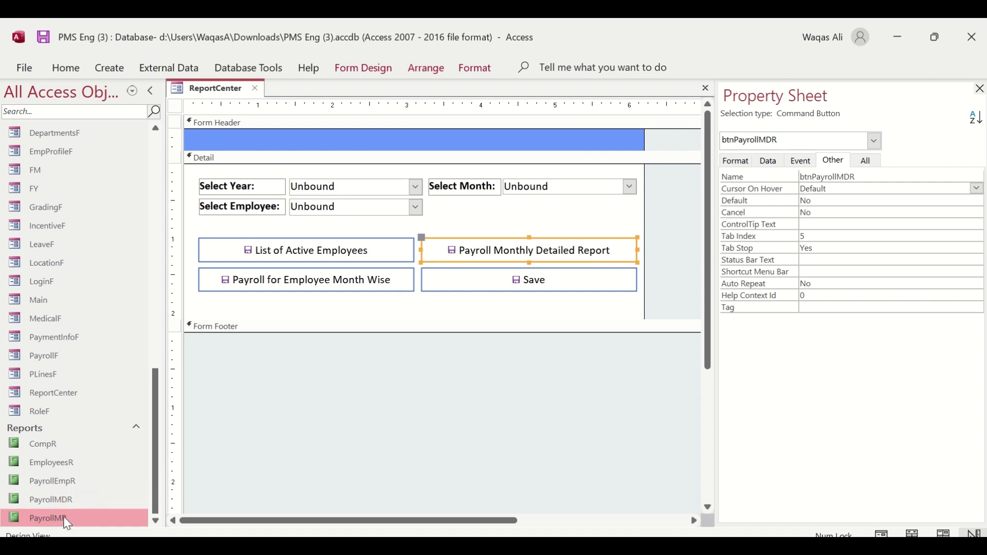
pyautogui.click(557, 287)
pyautogui.click(539, 282)
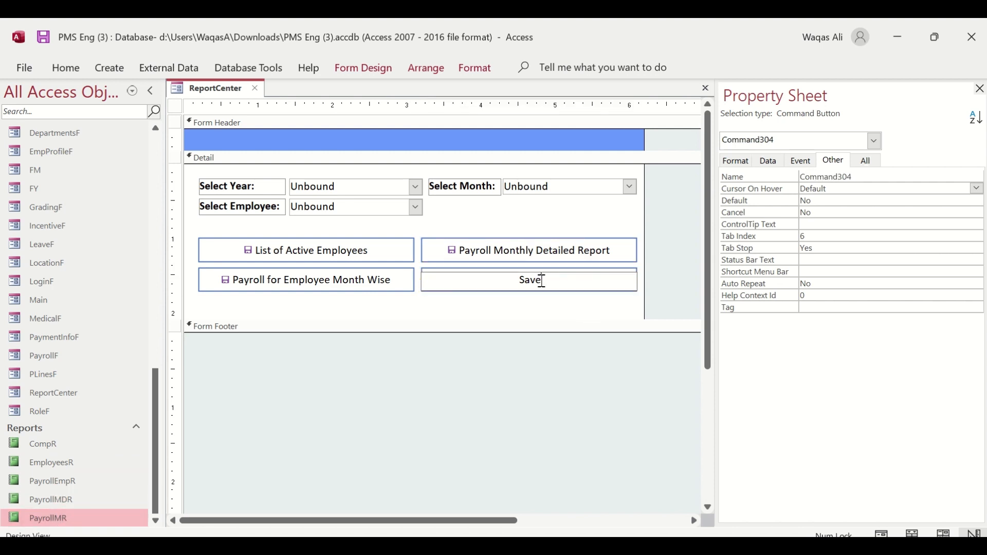
pyautogui.doubleClick(540, 282)
pyautogui.write('Payroll Monthly ')
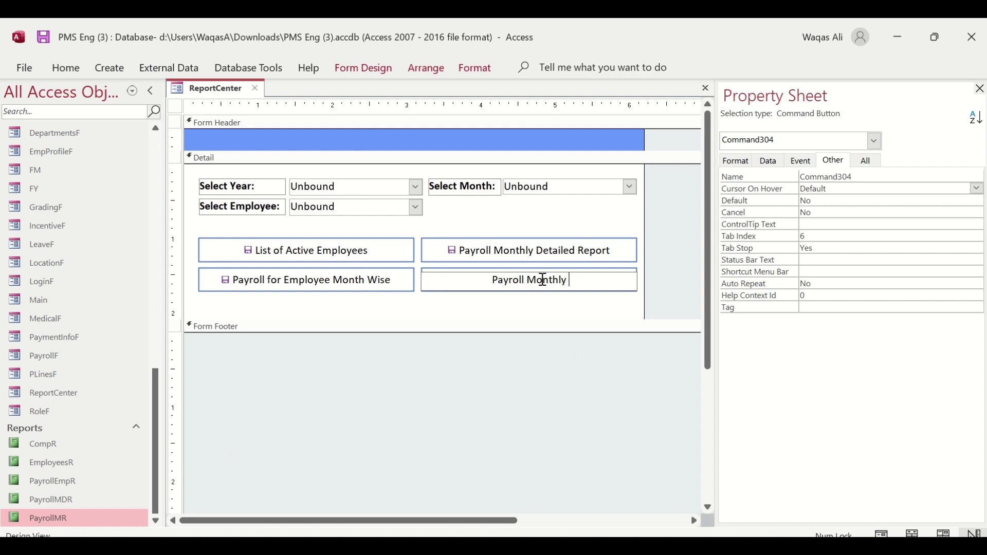
pyautogui.write('Report')
pyautogui.press('Return')
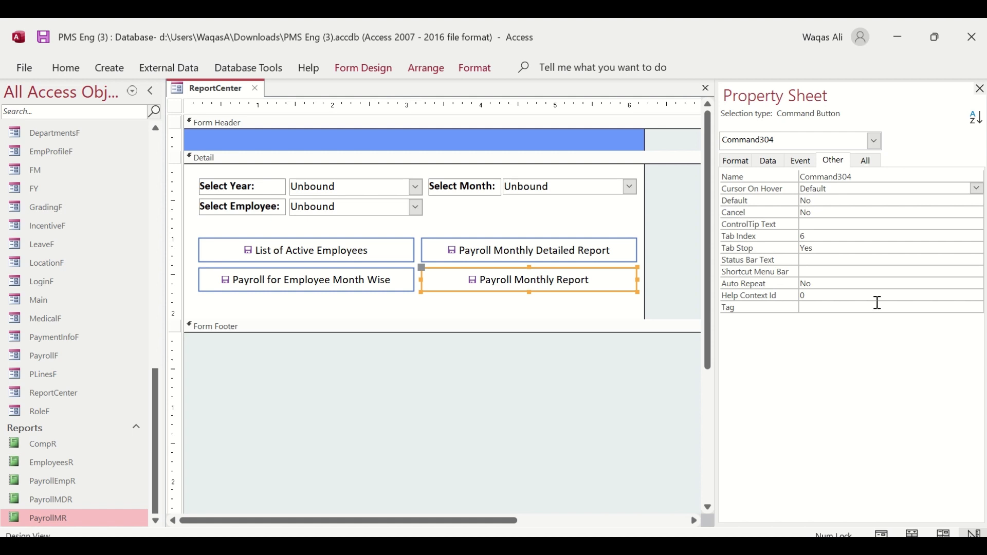
pyautogui.doubleClick(869, 179)
pyautogui.write('btnPayro')
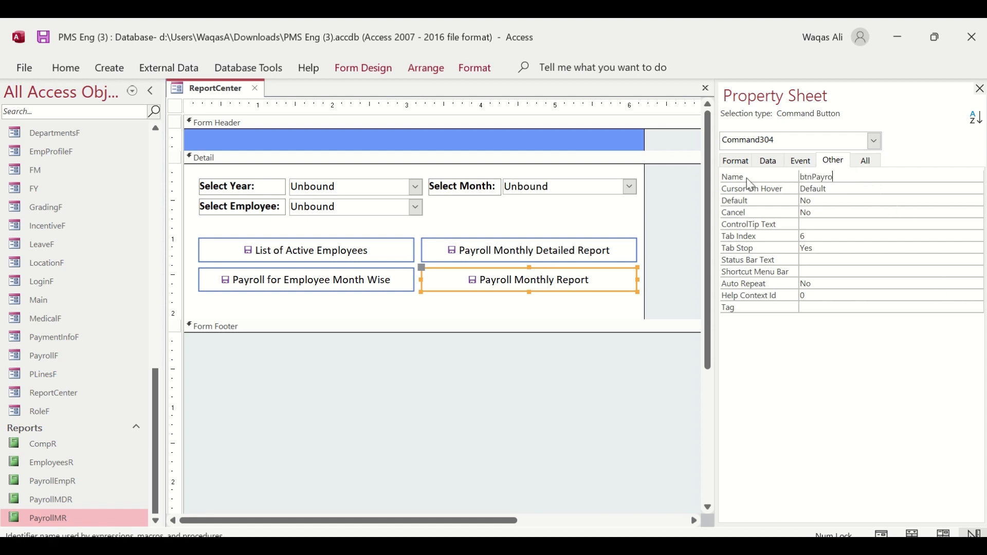
pyautogui.write('llMR')
pyautogui.press('Return')
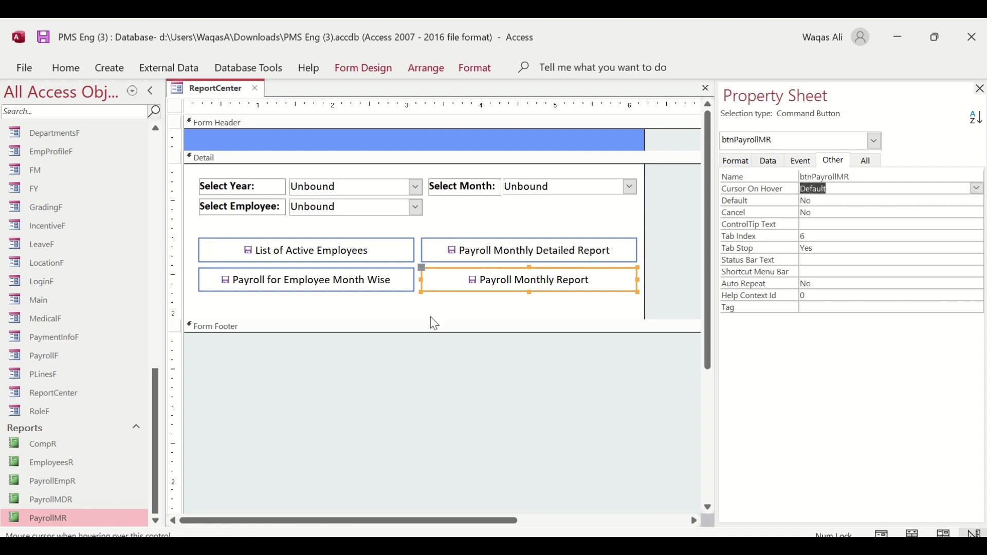
# - Shorten the Detail section to about 2 inches and save the form
pyautogui.moveTo(429, 320); pyautogui.dragTo(435, 311)
pyautogui.click(439, 353)
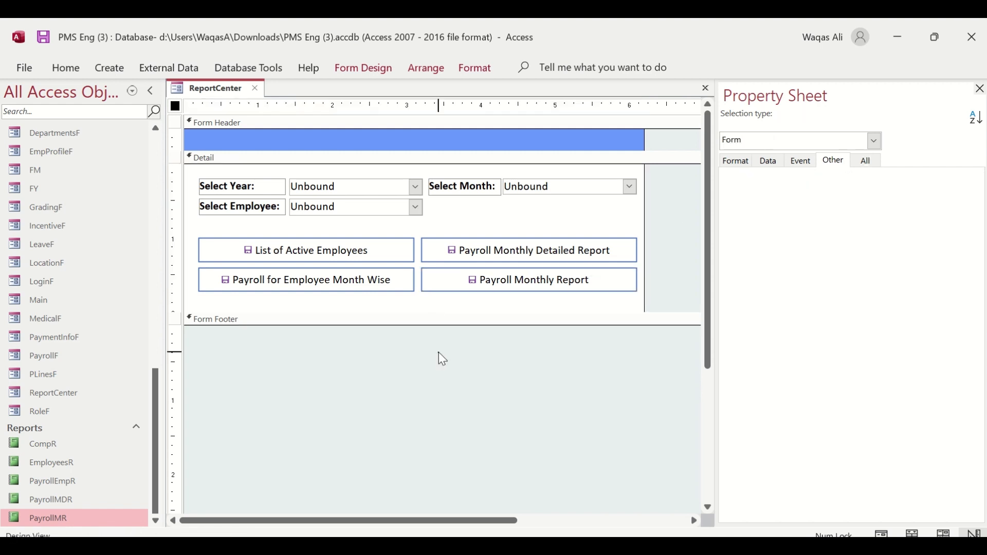
pyautogui.rightClick(205, 87)
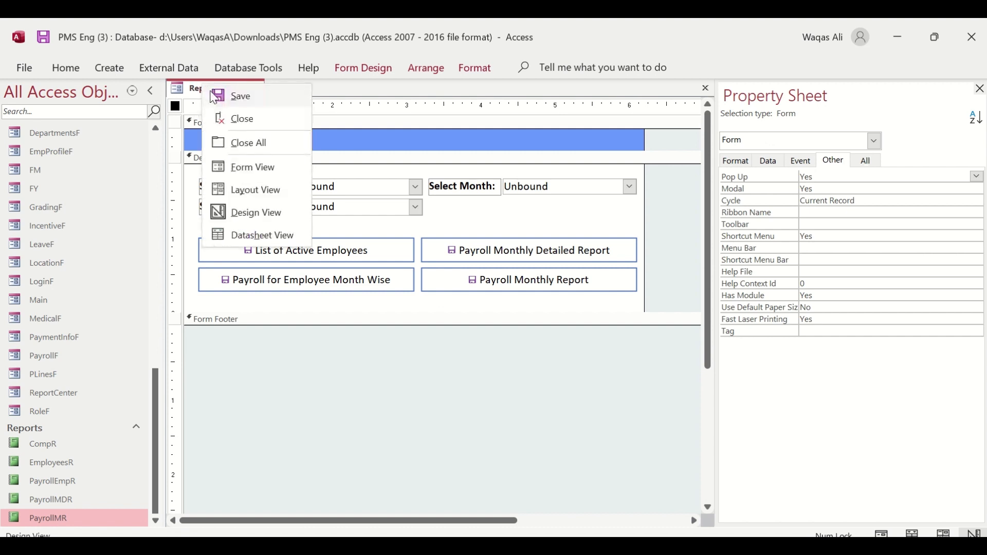
pyautogui.click(215, 97)
# - Replace the picture on the List of Active Employees button with a built-in SharePoint List picture
pyautogui.click(291, 235)
pyautogui.click(252, 252)
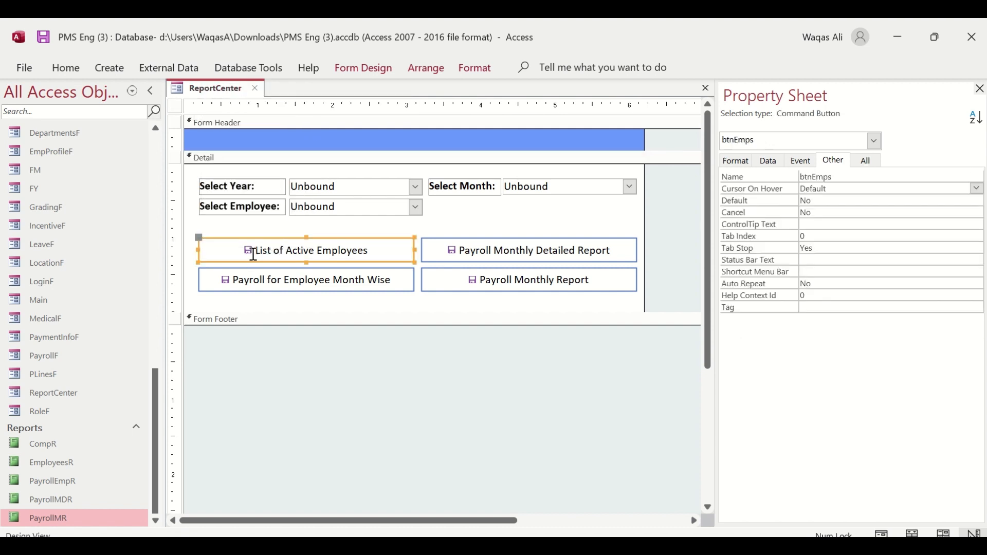
pyautogui.click(736, 161)
pyautogui.click(836, 224)
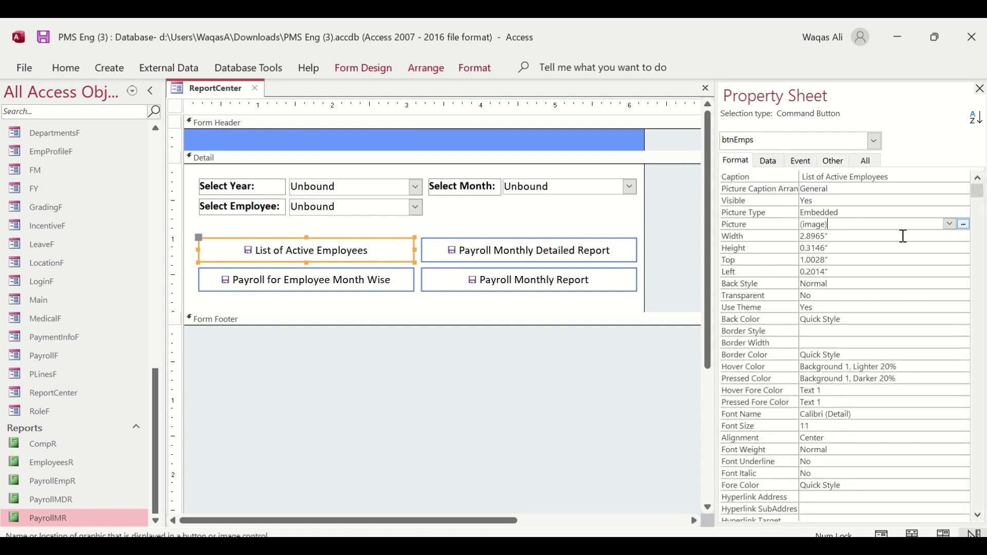
pyautogui.click(964, 225)
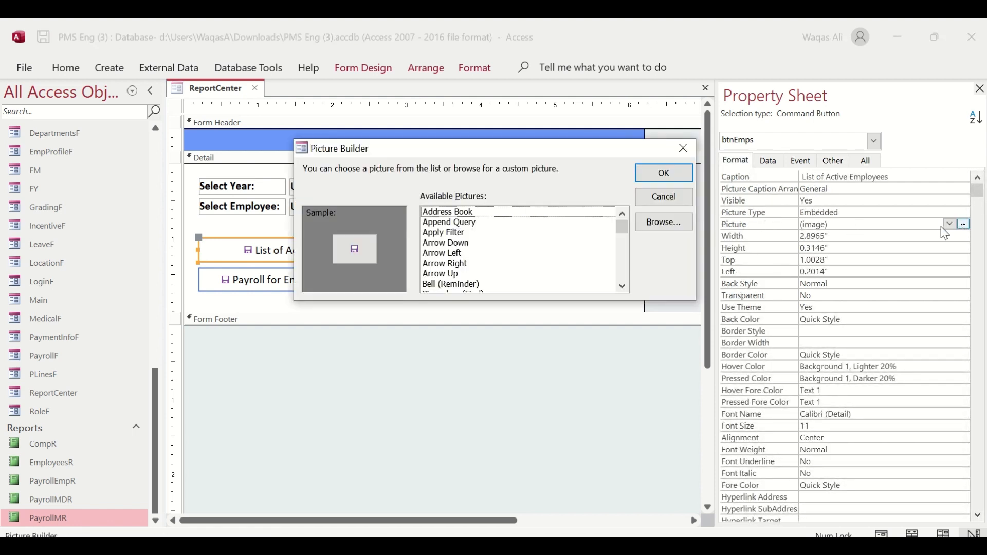
pyautogui.click(470, 244)
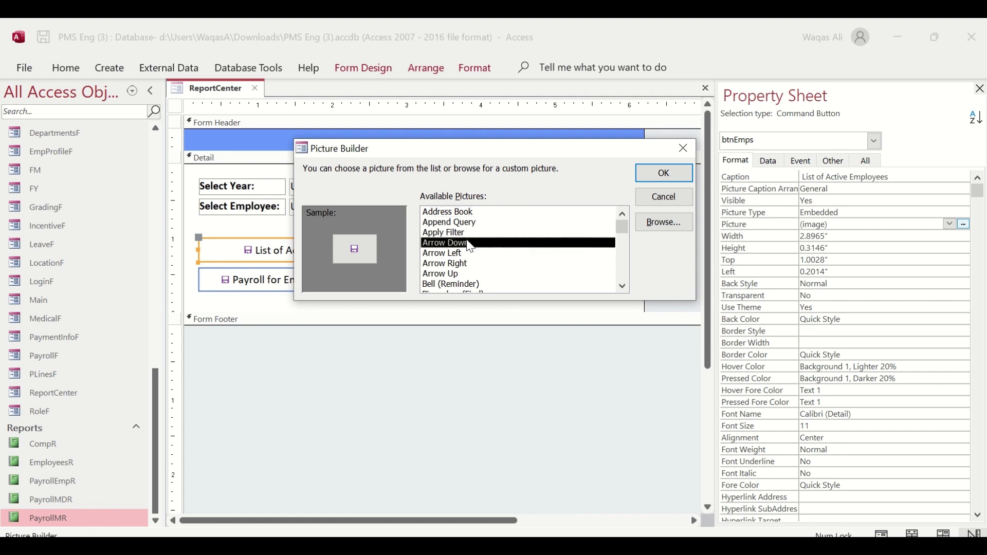
pyautogui.press('m')
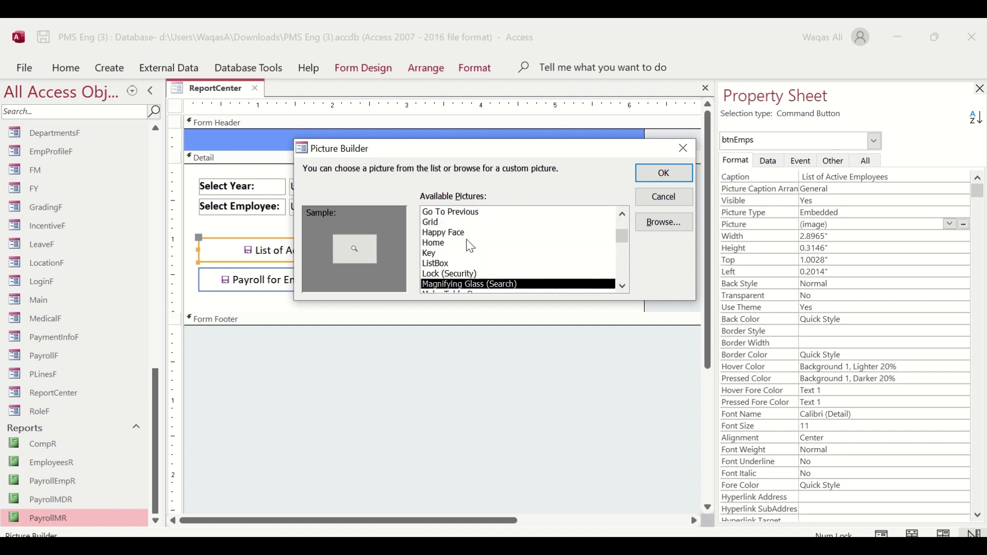
pyautogui.press('e')
pyautogui.press('Down')
pyautogui.press('Down')
pyautogui.press('Down')
pyautogui.press('Down')
pyautogui.press('Down')
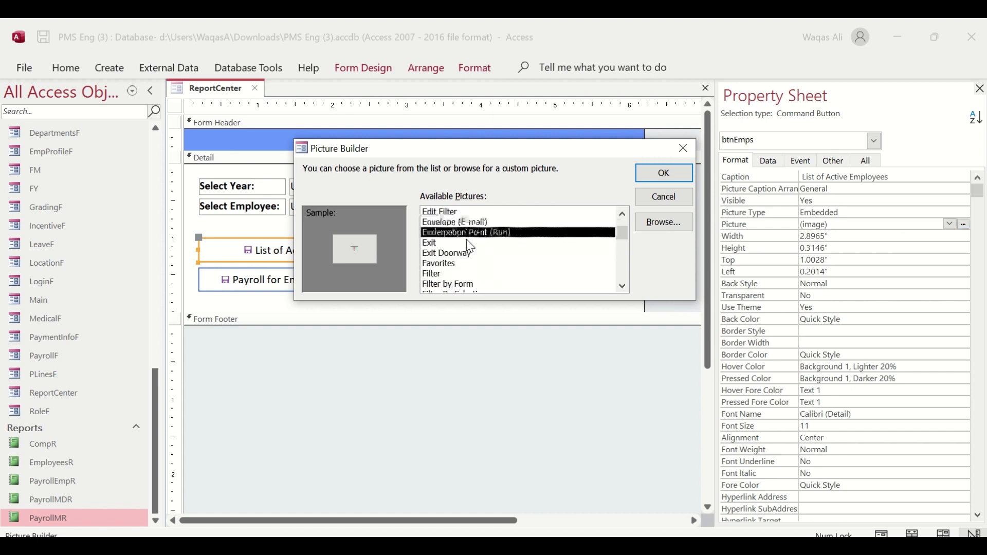
pyautogui.press('Down')
pyautogui.press('Down')
pyautogui.press('Down')
pyautogui.press('Down')
pyautogui.press('Down')
pyautogui.press('Down')
pyautogui.press('Down')
pyautogui.press('Down')
pyautogui.press('Down')
pyautogui.press('Down')
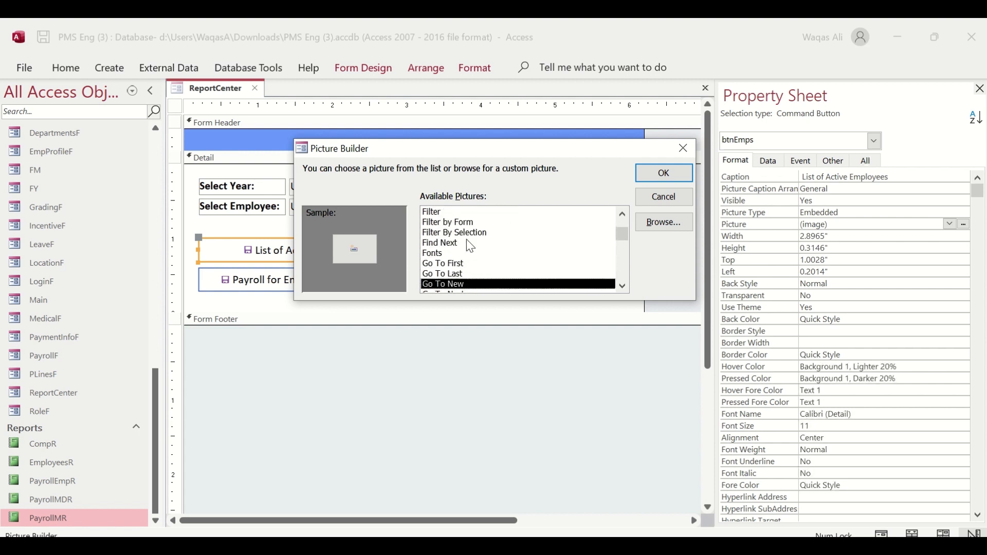
pyautogui.press('Down')
pyautogui.press('Down')
pyautogui.press('Down')
pyautogui.press('Down')
pyautogui.press('Down')
pyautogui.press('Down')
pyautogui.press('Down')
pyautogui.press('Down')
pyautogui.press('Down')
pyautogui.press('Down')
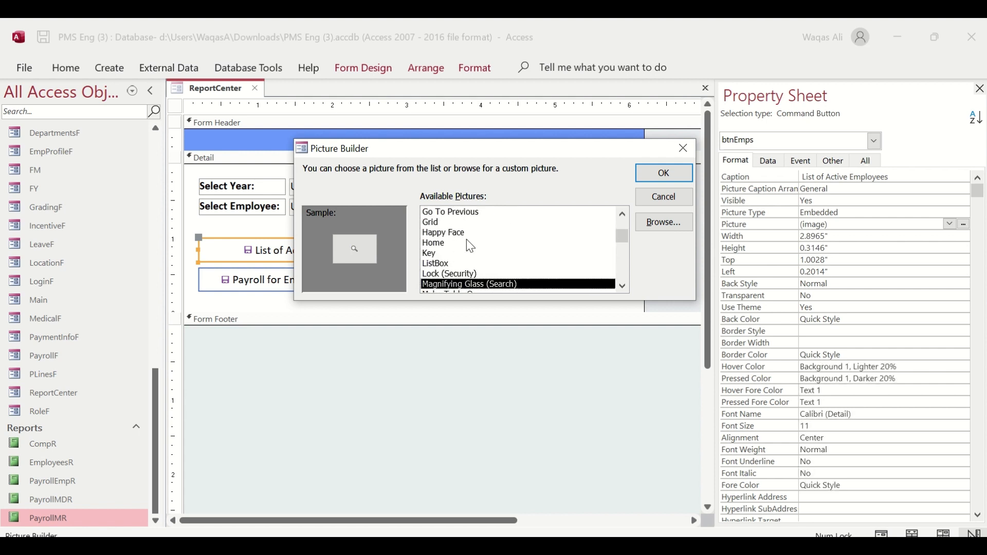
pyautogui.press('Down')
pyautogui.press('Down')
pyautogui.press('Down')
pyautogui.press('Down')
pyautogui.press('Down')
pyautogui.press('Down')
pyautogui.press('Down')
pyautogui.press('Down')
pyautogui.press('Down')
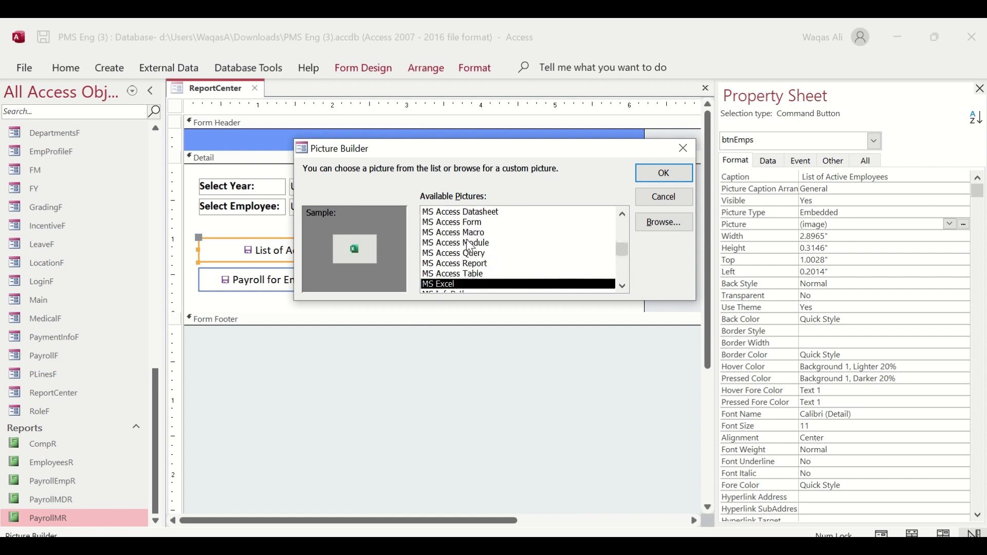
pyautogui.press('Down')
pyautogui.press('Down')
pyautogui.press('Down')
pyautogui.press('Down')
pyautogui.press('Down')
pyautogui.press('Down')
pyautogui.press('Down')
pyautogui.press('Down')
pyautogui.press('Down')
pyautogui.press('Down')
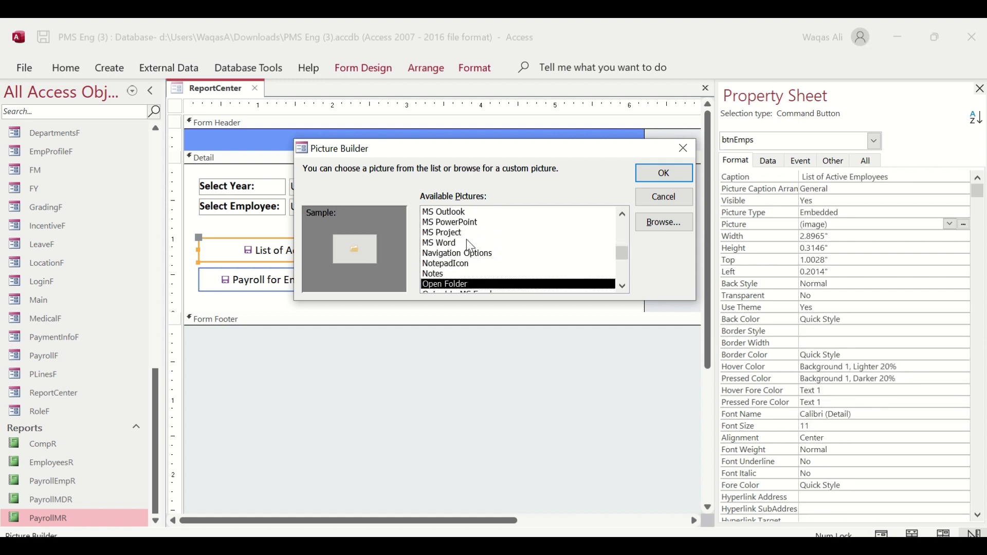
pyautogui.press('Down')
pyautogui.press('Down')
pyautogui.press('Down')
pyautogui.press('Down')
pyautogui.press('Down')
pyautogui.press('Down')
pyautogui.press('Down')
pyautogui.press('Down')
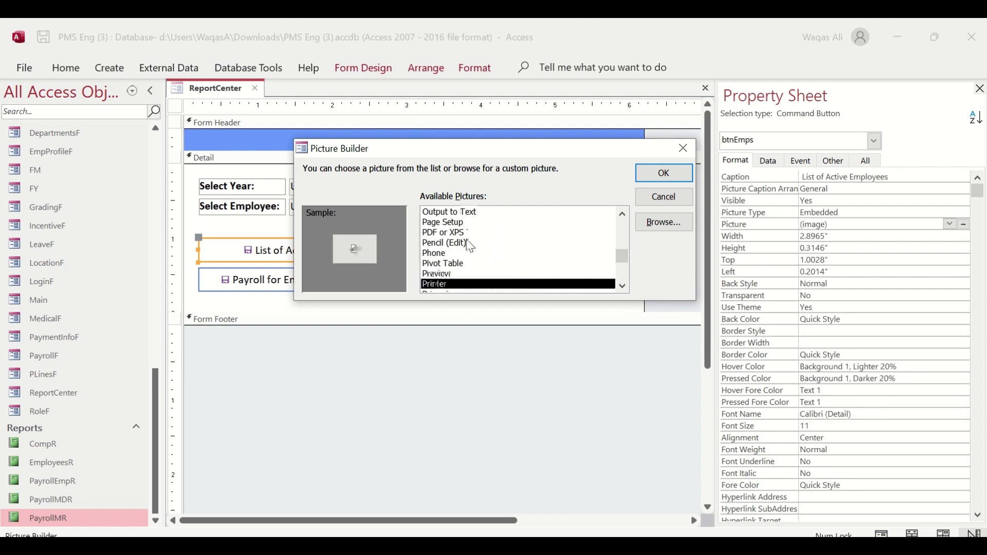
pyautogui.press('Down')
pyautogui.press('Down')
pyautogui.press('Down')
pyautogui.press('Down')
pyautogui.press('Down')
pyautogui.press('Down')
pyautogui.press('Down')
pyautogui.press('Down')
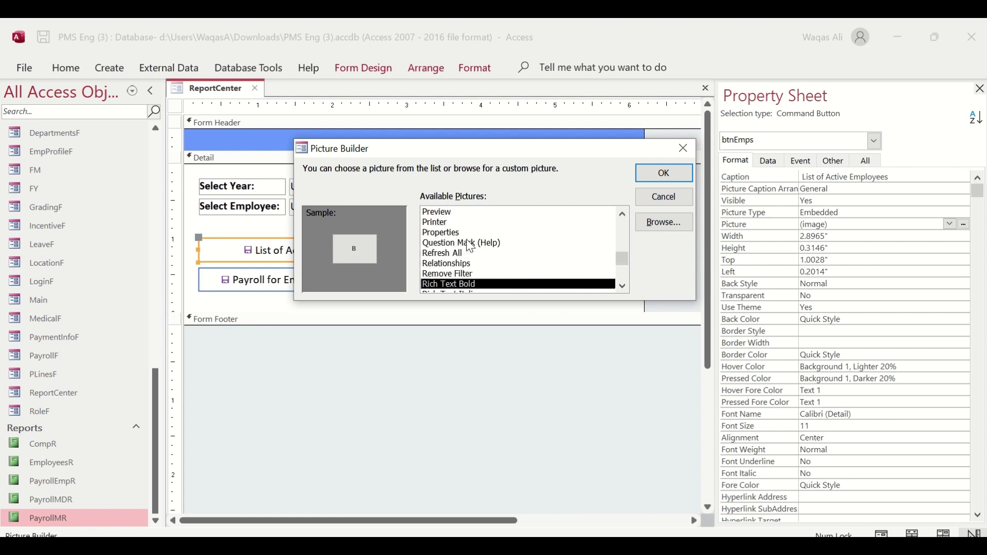
pyautogui.press('Down')
pyautogui.press('Down')
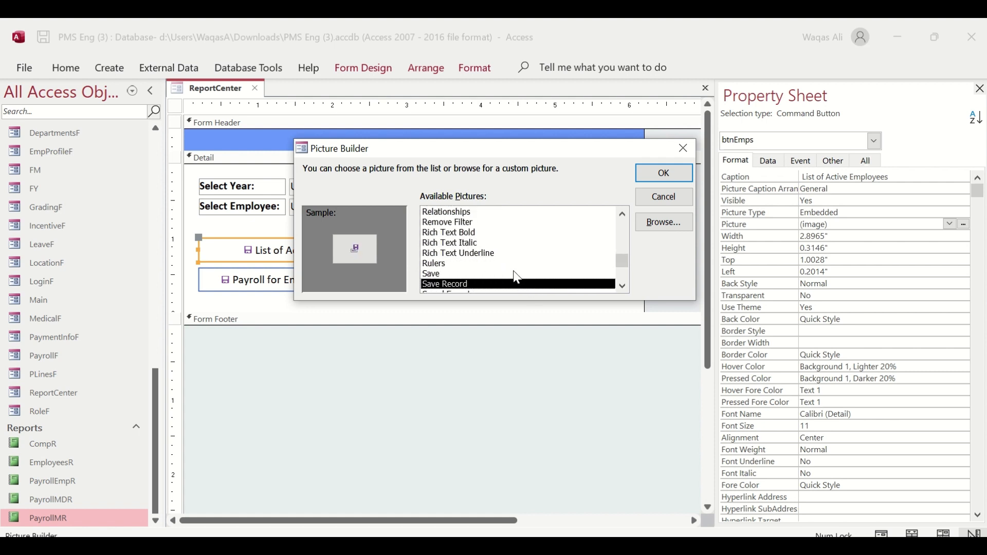
pyautogui.press('Down')
pyautogui.press('Down')
pyautogui.press('Down')
pyautogui.press('Down')
pyautogui.press('Down')
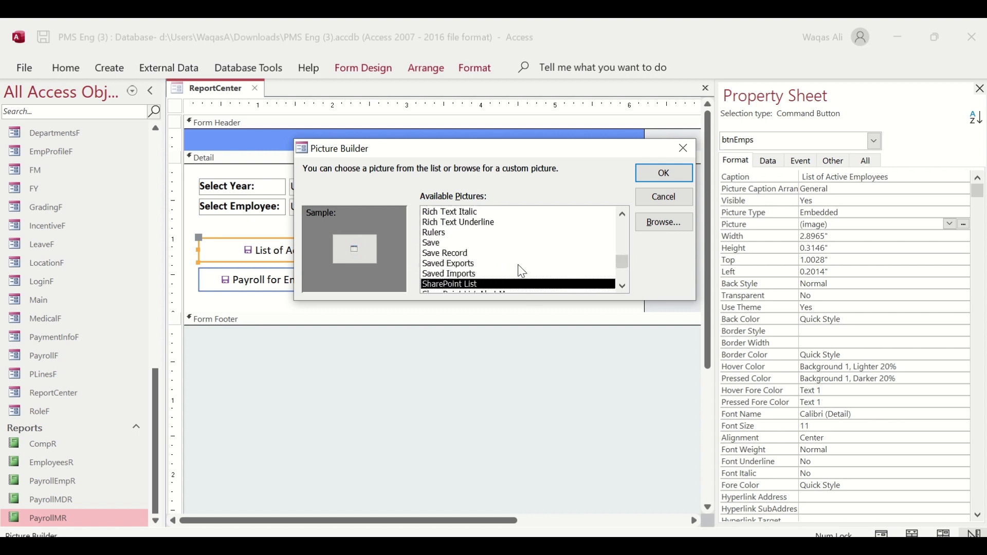
pyautogui.press('Return')
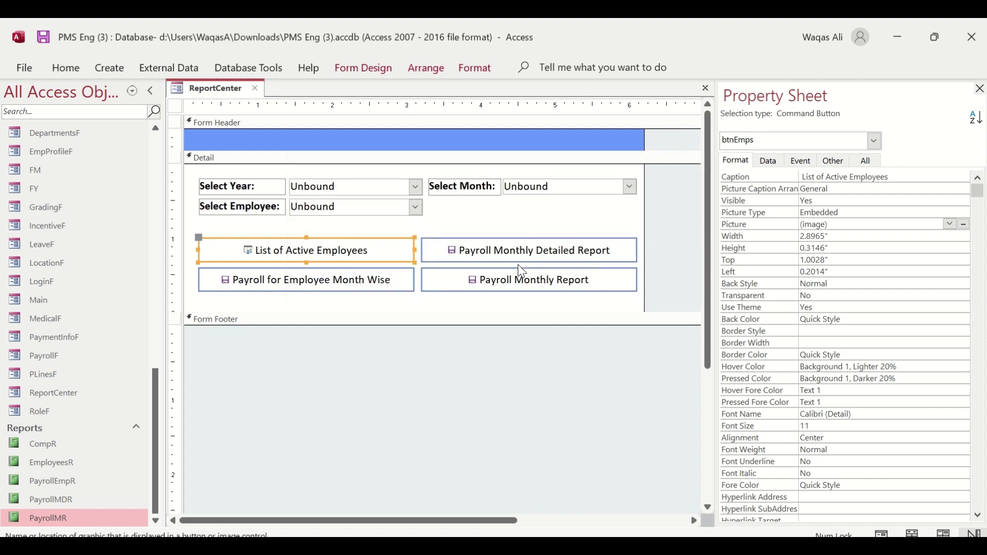
# - Set the Payroll for Employee Month Wise button's picture to SharePoint List Change Permissions for this List
pyautogui.click(311, 290)
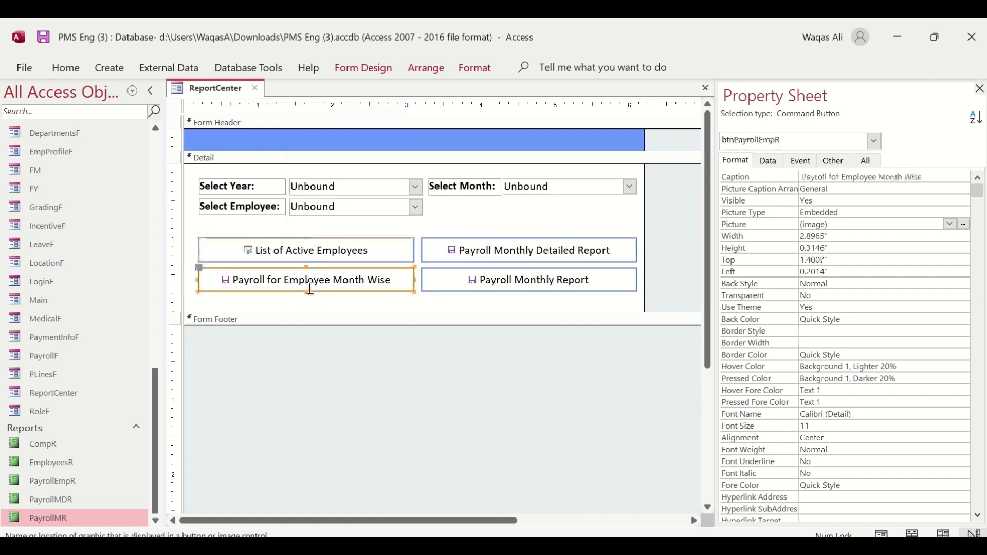
pyautogui.click(965, 226)
pyautogui.click(518, 257)
pyautogui.press('s')
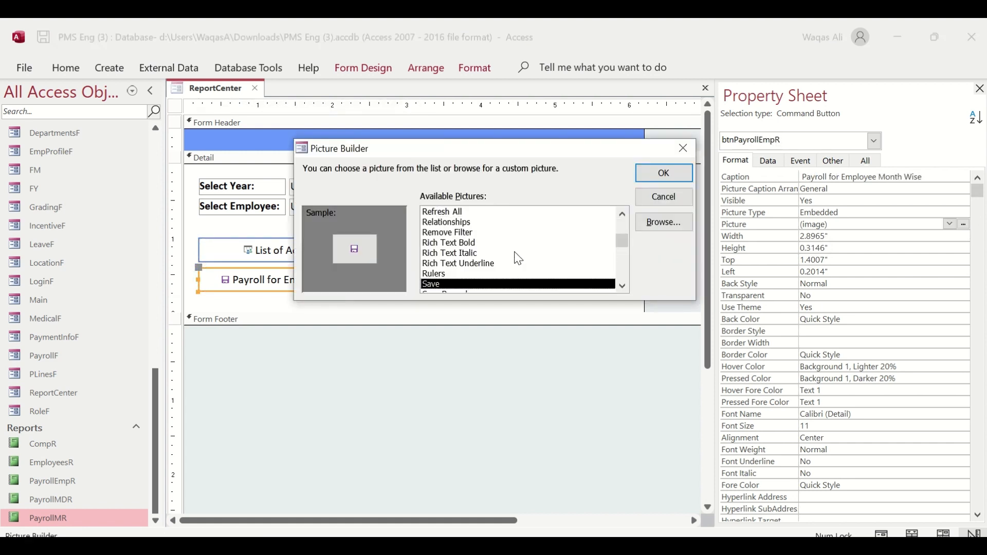
pyautogui.press('Down')
pyautogui.press('Down')
pyautogui.press('Down')
pyautogui.press('Down')
pyautogui.press('Down')
pyautogui.press('Down')
pyautogui.press('Down')
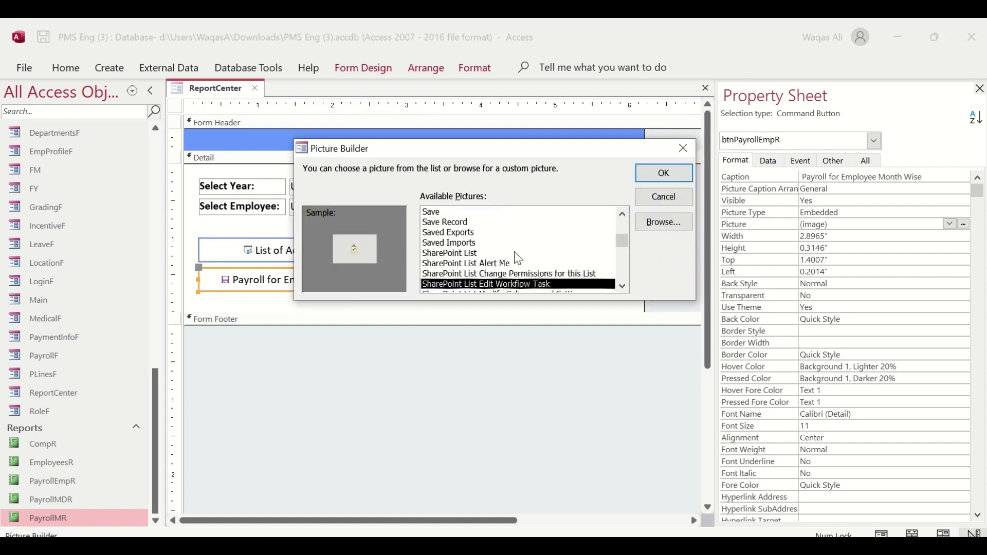
pyautogui.press('Up')
pyautogui.press('Return')
# - Replace the picture on the Payroll Monthly Detailed Report button with a built-in magnifying-glass picture
pyautogui.click(564, 248)
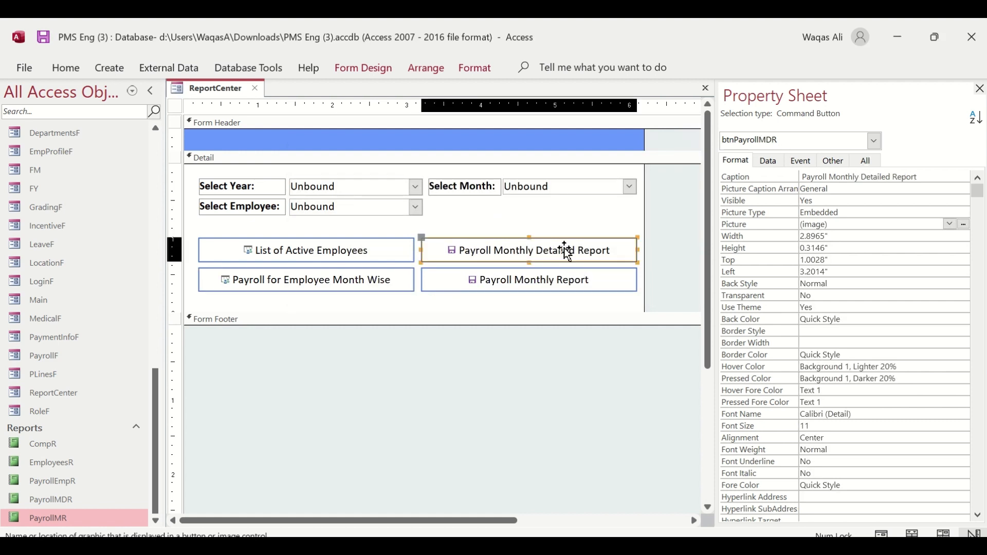
pyautogui.click(964, 224)
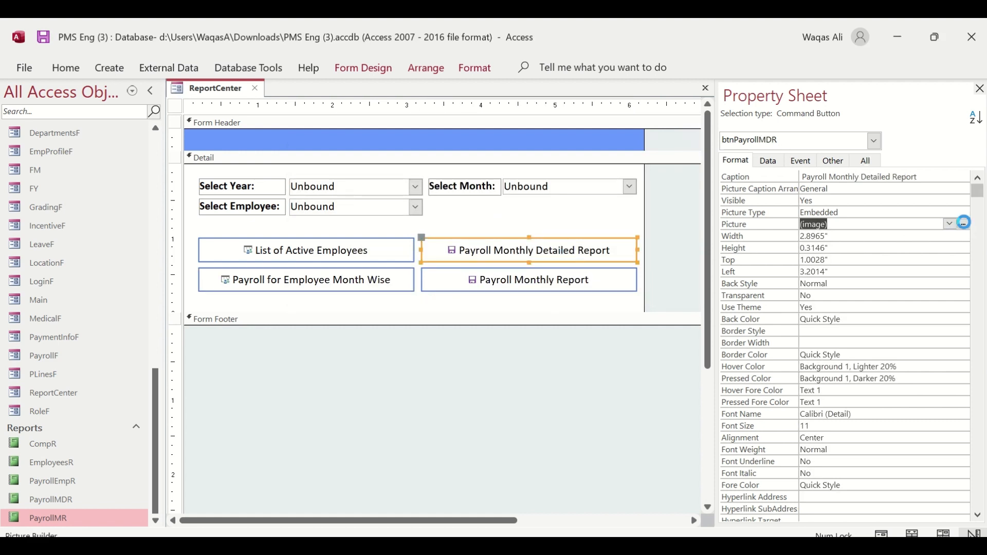
pyautogui.click(465, 233)
pyautogui.press('Down')
pyautogui.press('Down')
pyautogui.press('Down')
pyautogui.press('Down')
pyautogui.press('Down')
pyautogui.press('Down')
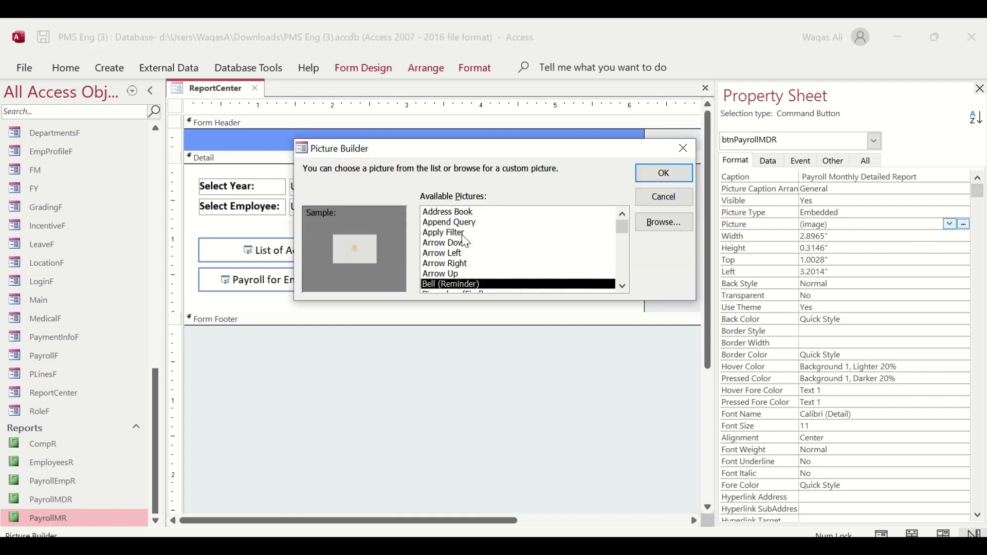
pyautogui.press('Return')
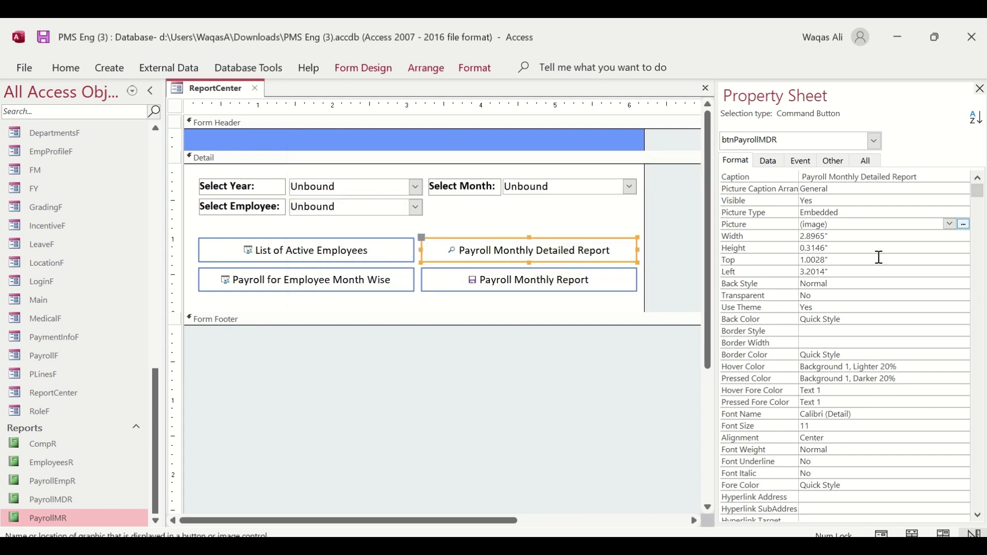
# - Give the Payroll Monthly Report button the same magnifying-glass picture as the button above it
pyautogui.click(605, 290)
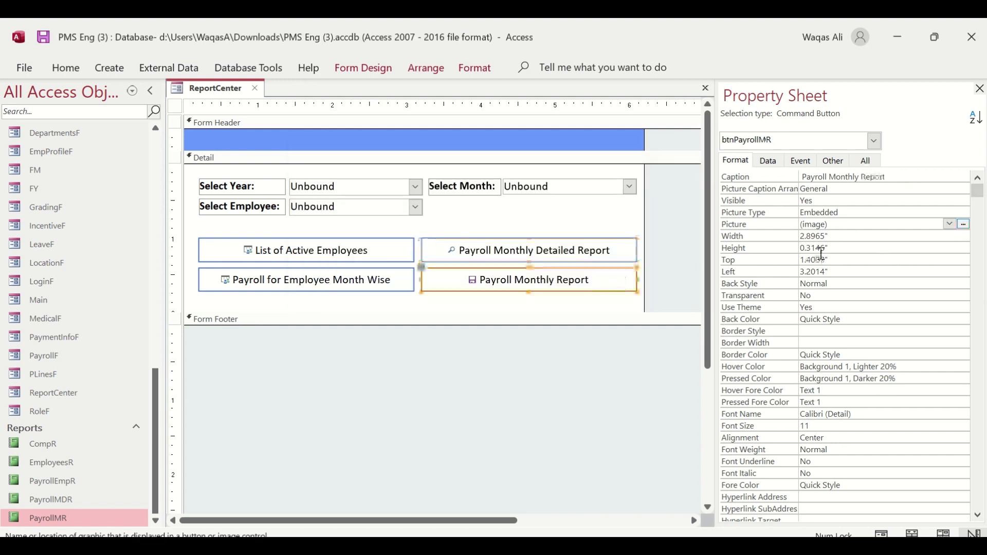
pyautogui.click(964, 225)
pyautogui.click(495, 245)
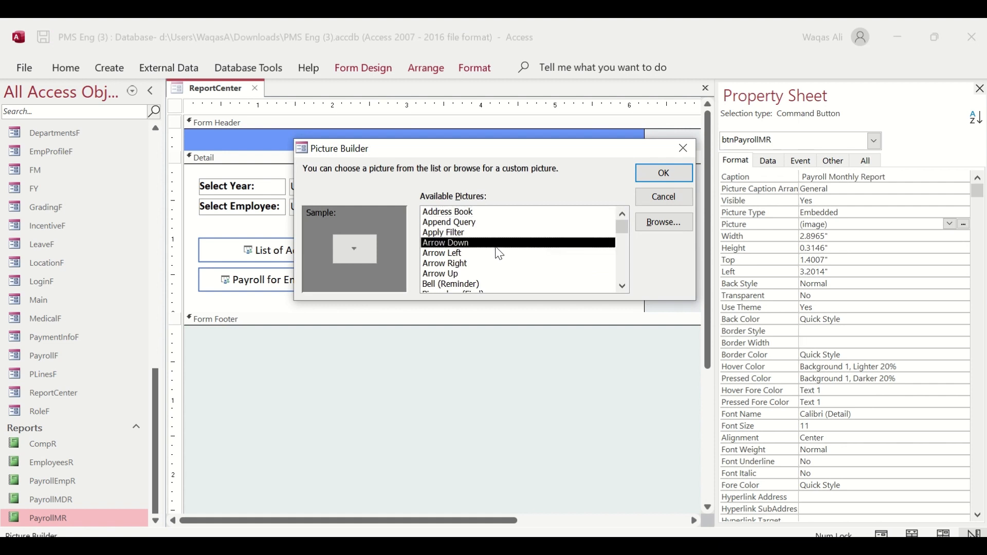
pyautogui.press('Down')
pyautogui.press('Down')
pyautogui.press('Down')
pyautogui.press('Down')
pyautogui.press('Down')
pyautogui.press('Down')
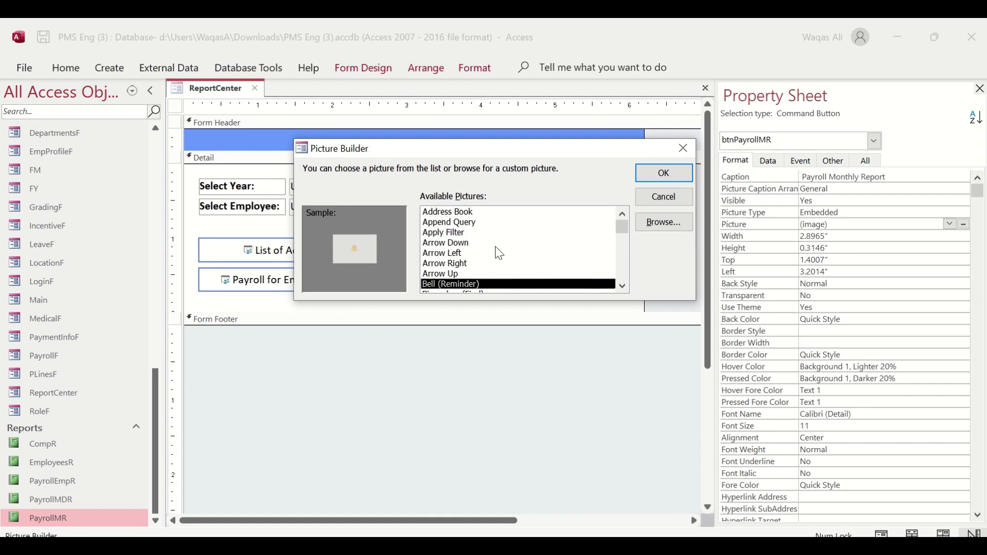
pyautogui.press('Up')
pyautogui.press('Return')
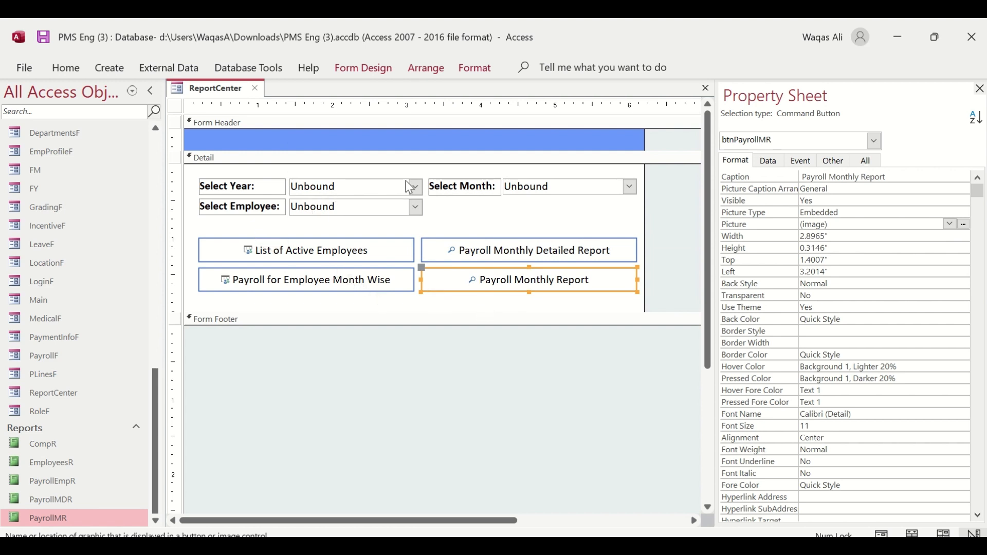
# - Name the Select Month combo box cboFM
pyautogui.click(578, 194)
pyautogui.click(355, 193)
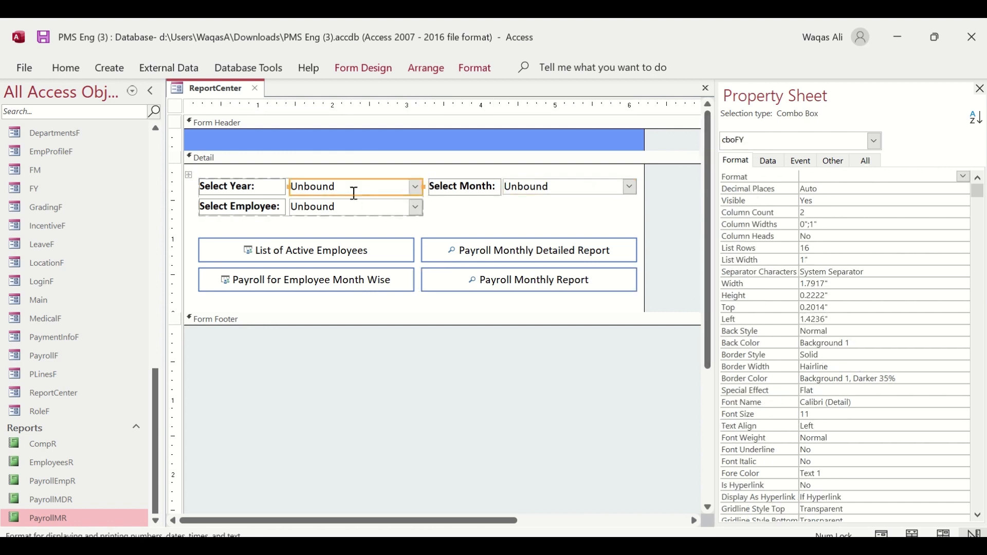
pyautogui.click(555, 186)
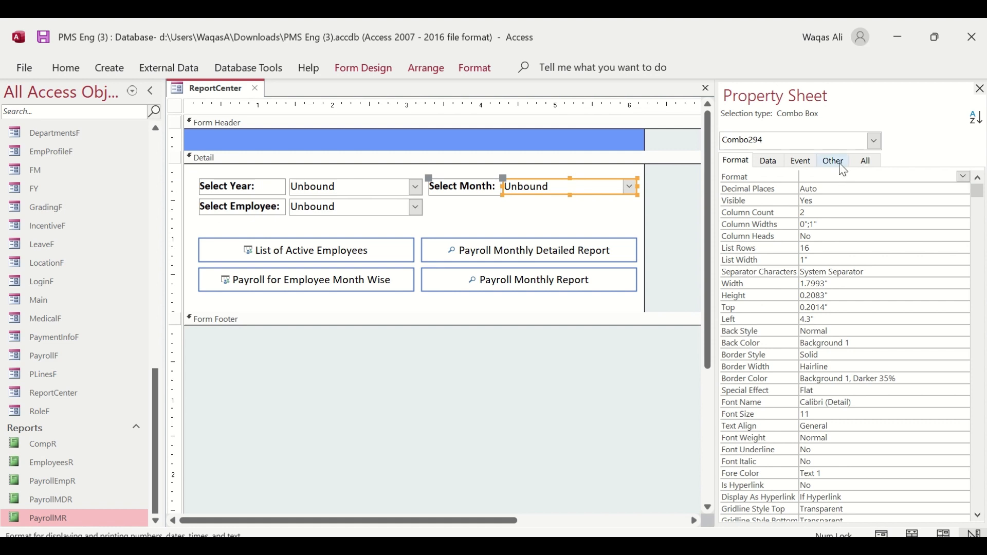
pyautogui.click(833, 160)
pyautogui.doubleClick(881, 176)
pyautogui.press('BackSpace')
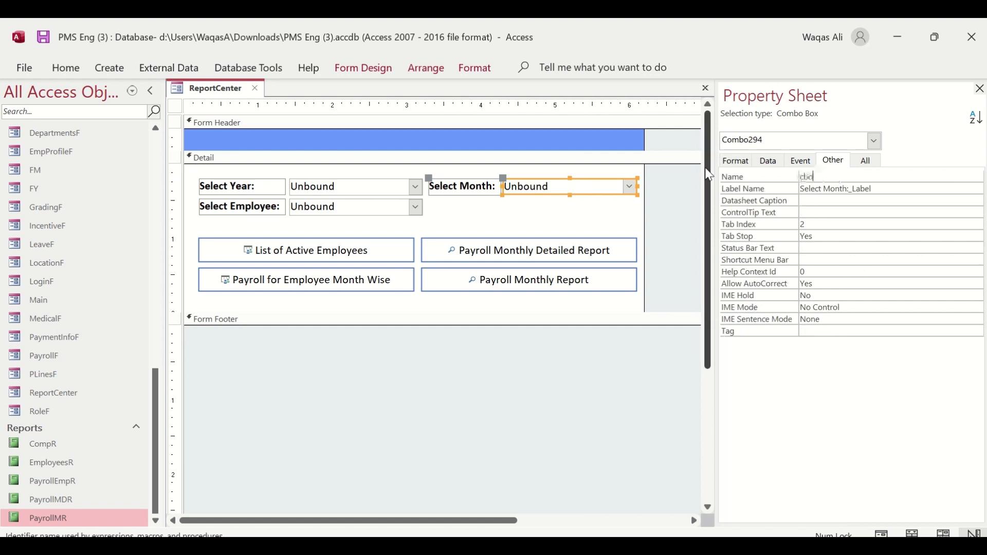
pyautogui.write('cboFm')
pyautogui.press('Tab')
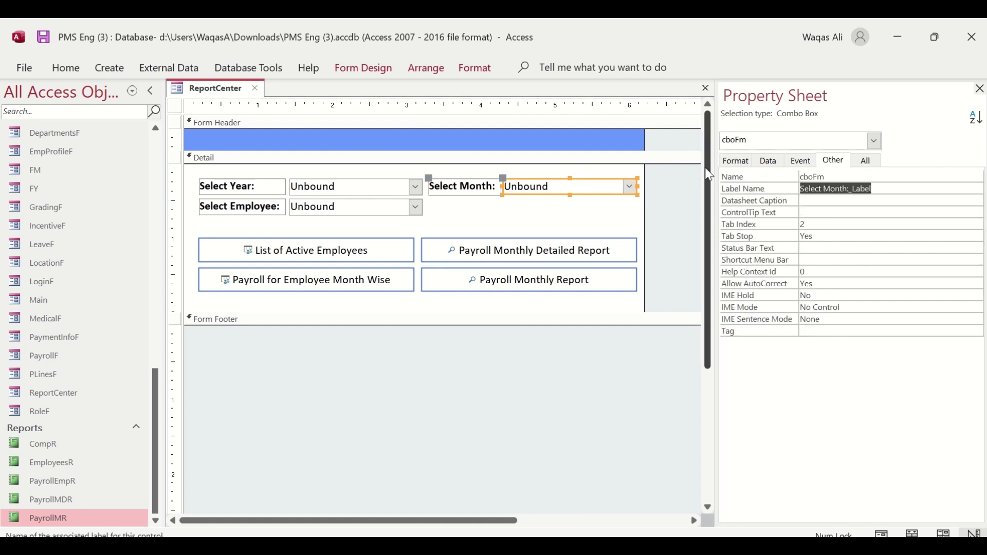
pyautogui.click(827, 176)
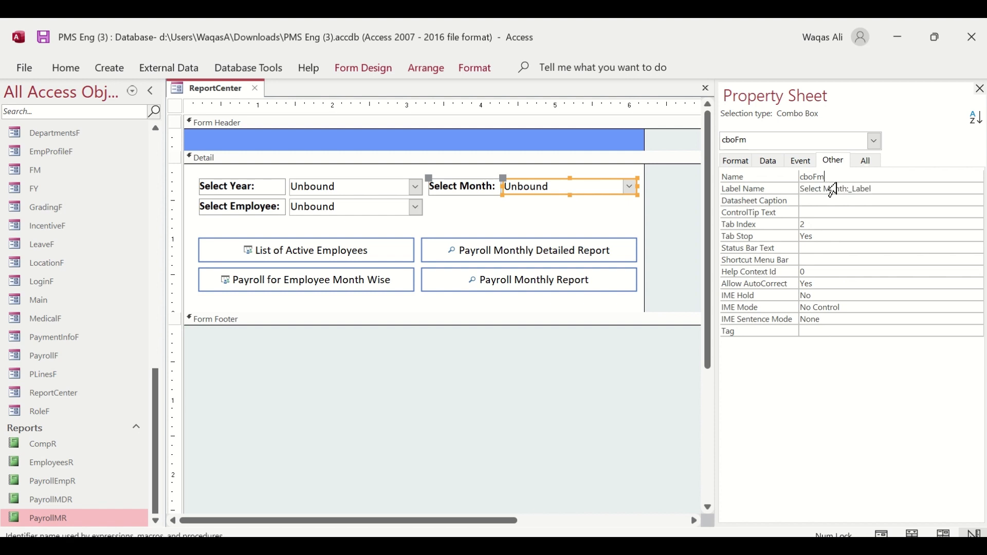
pyautogui.write('M')
pyautogui.press('Tab')
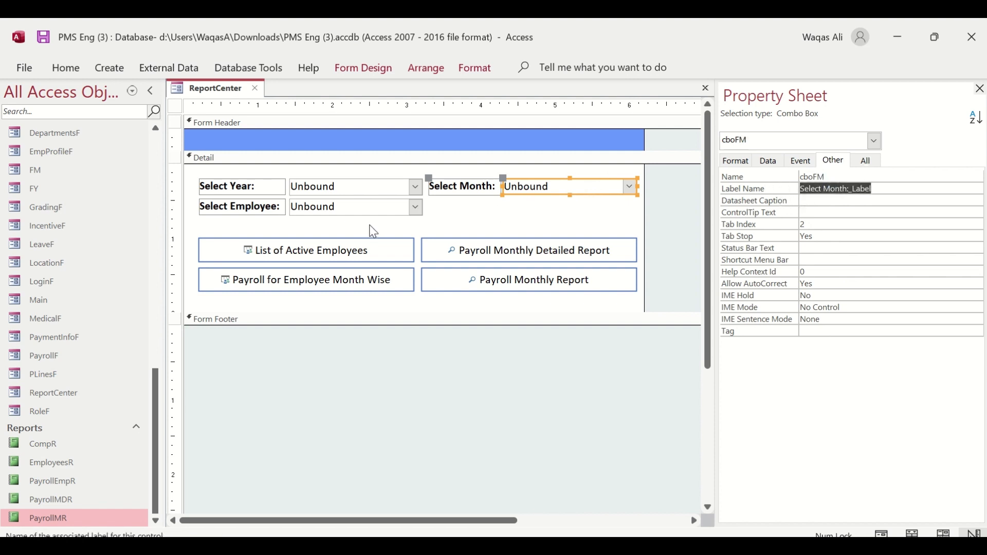
# - Name the Select Employee combo box cboEmps and save the form
pyautogui.click(374, 211)
pyautogui.moveTo(846, 177); pyautogui.dragTo(769, 177)
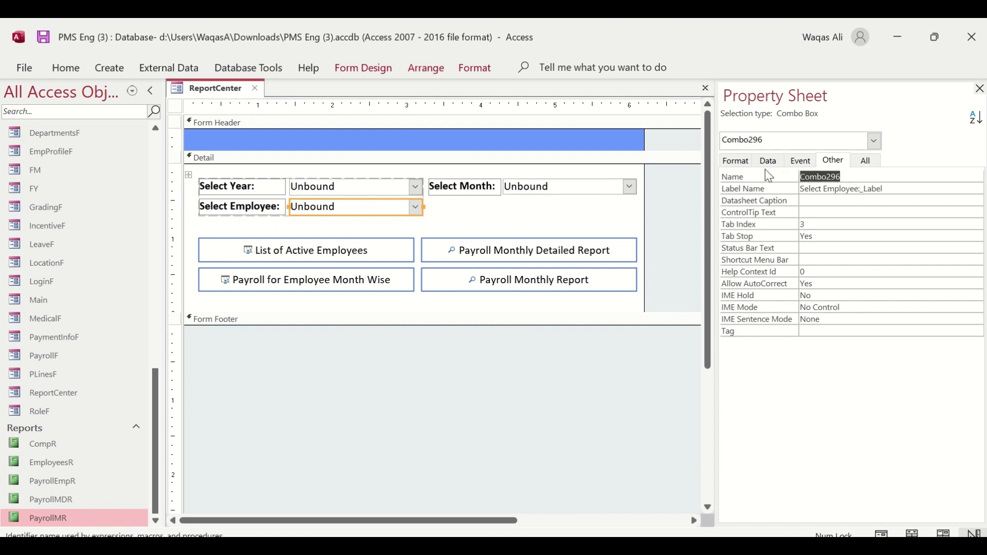
pyautogui.write('cboEmps')
pyautogui.press('Tab')
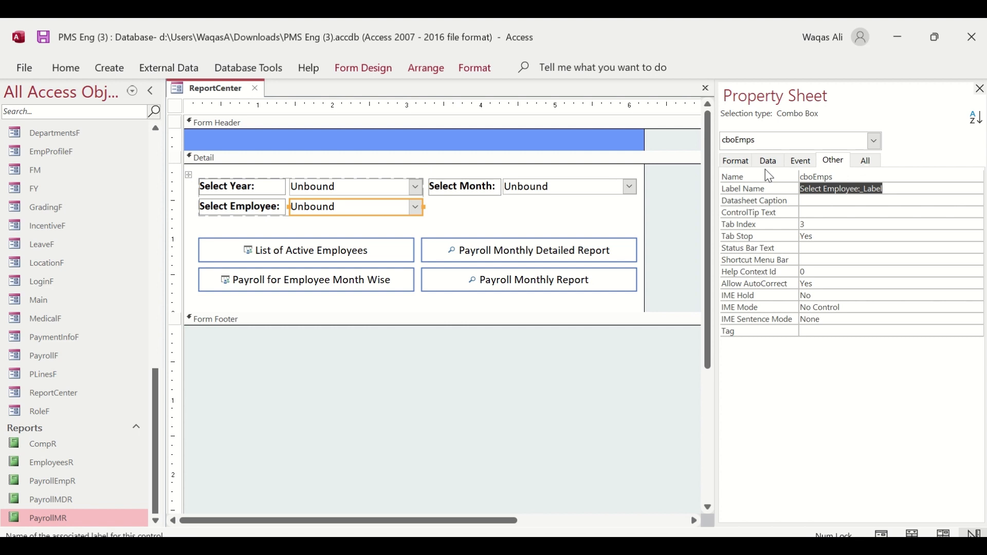
pyautogui.rightClick(217, 89)
pyautogui.click(216, 89)
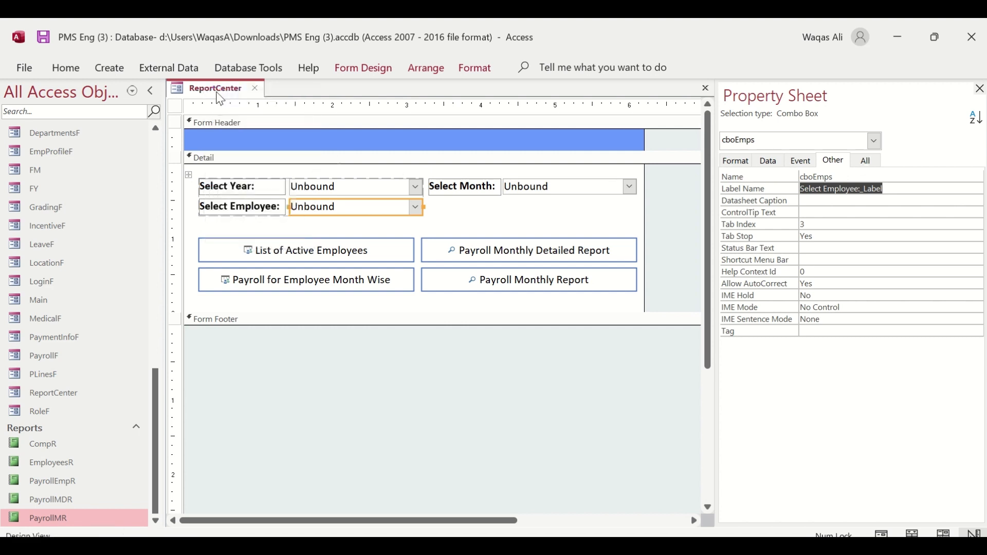
# - Show ReportCenter in Form View and check the choices in the month and employee lists
pyautogui.rightClick(216, 89)
pyautogui.click(281, 173)
pyautogui.moveTo(340, 127); pyautogui.dragTo(507, 217)
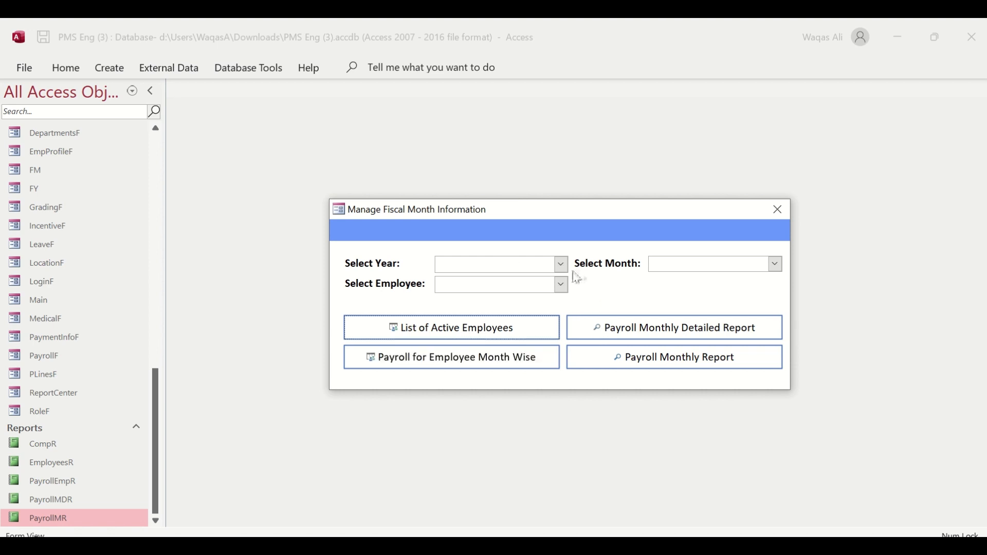
pyautogui.click(775, 265)
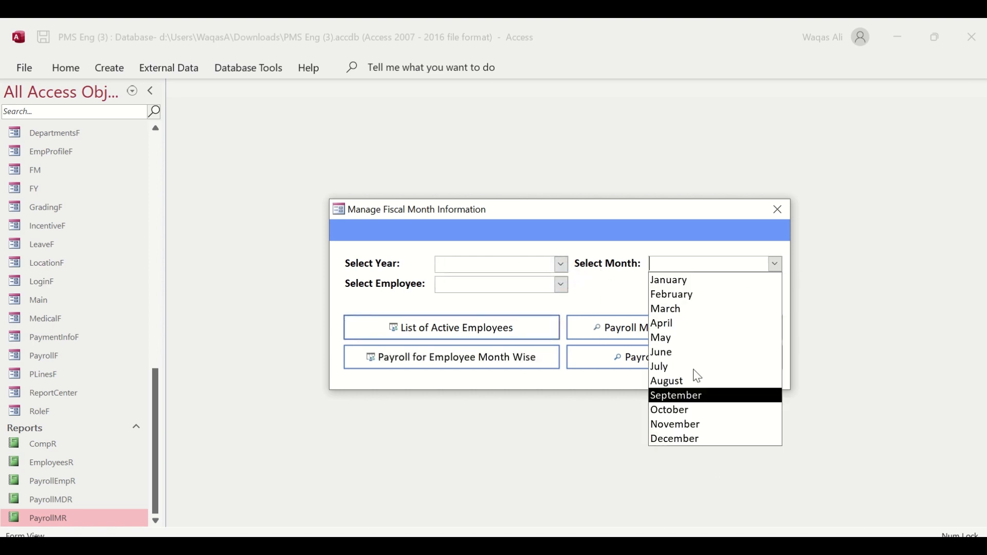
pyautogui.click(580, 263)
pyautogui.click(561, 289)
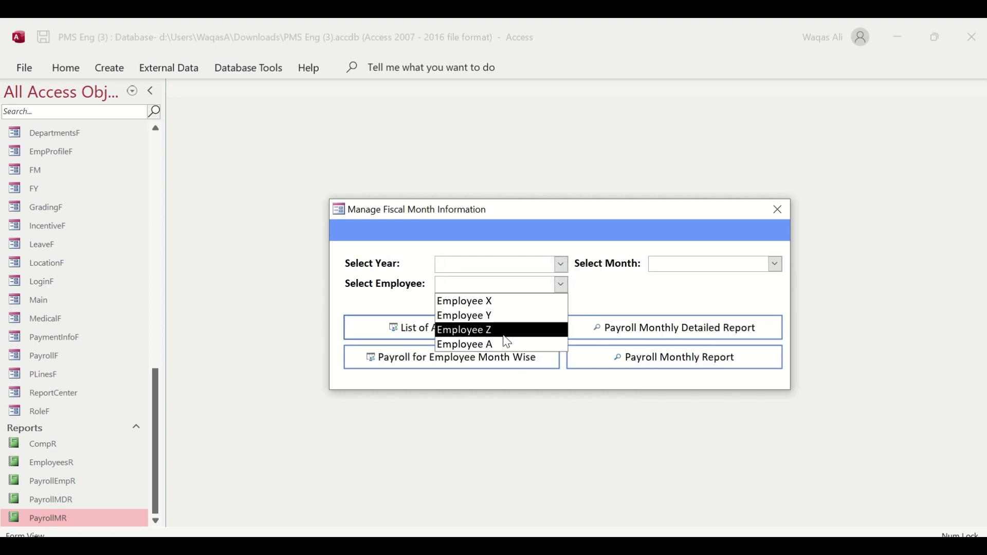
pyautogui.click(645, 309)
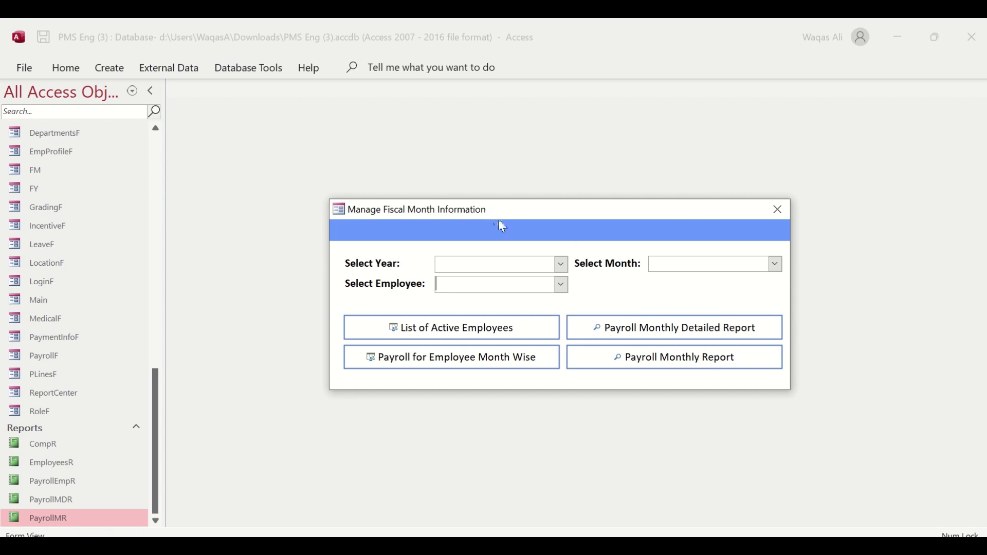
# - Return ReportCenter to Design View and set the form's caption to Report Center
pyautogui.rightClick(566, 233)
pyautogui.click(610, 276)
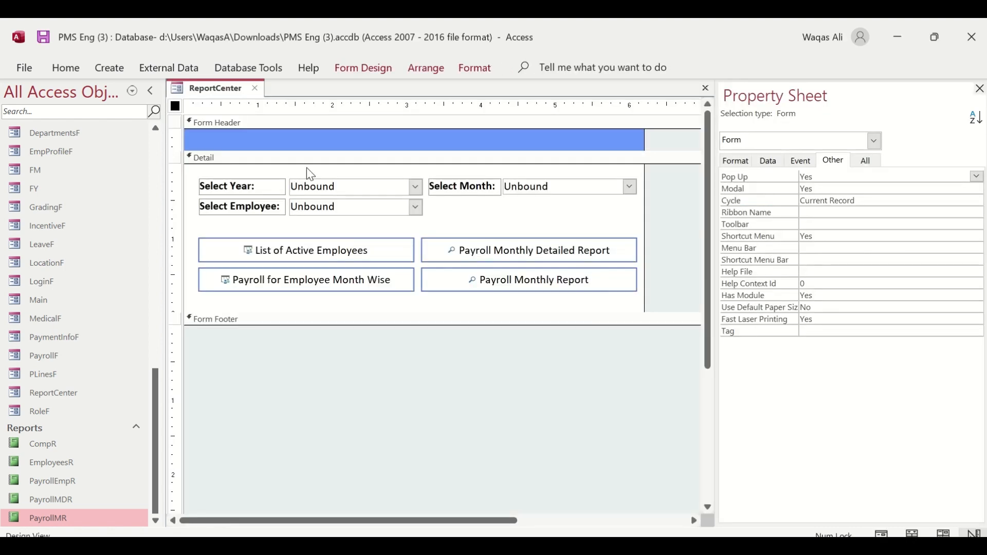
pyautogui.click(740, 161)
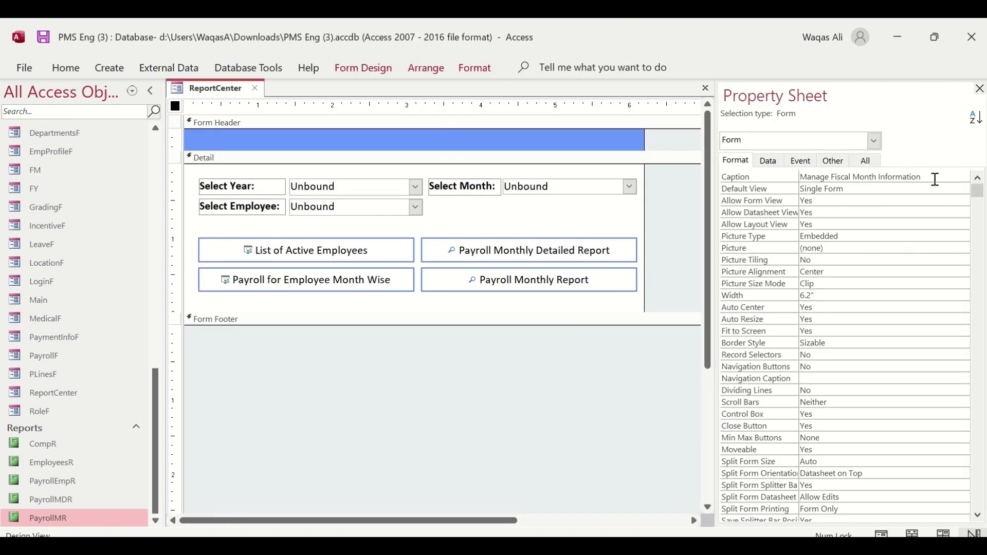
pyautogui.moveTo(933, 177); pyautogui.dragTo(703, 160)
pyautogui.write('Repor')
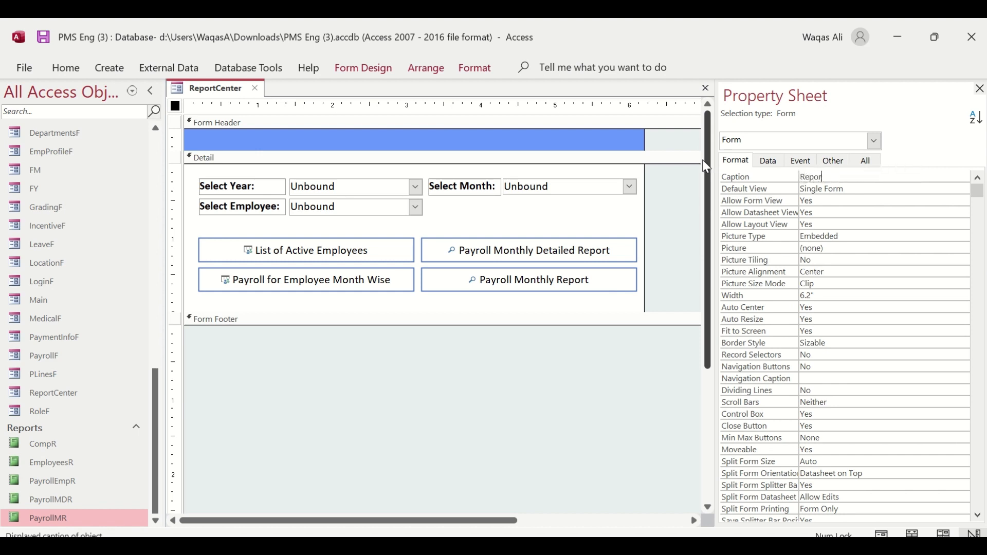
pyautogui.write('t Center')
pyautogui.press('Return')
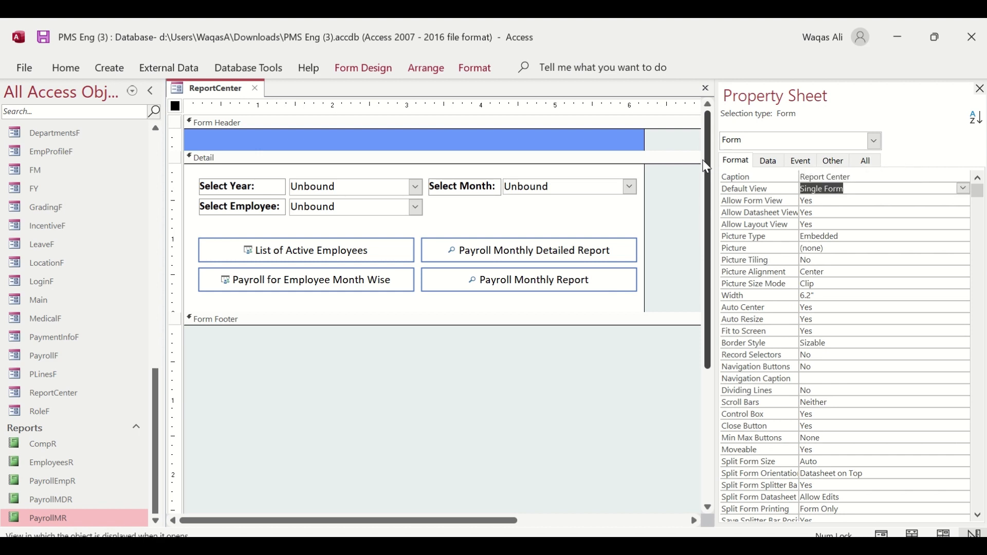
pyautogui.click(853, 177)
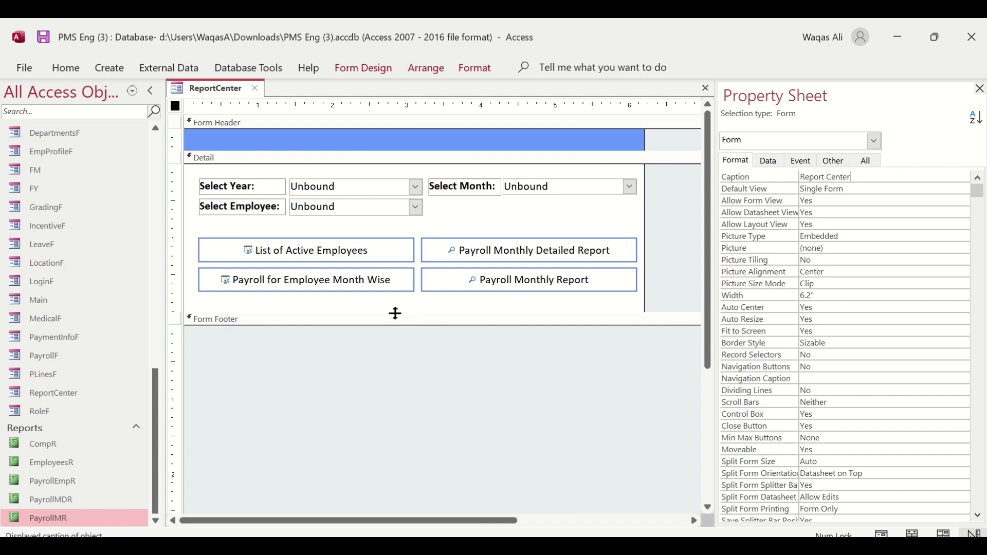
# - Preview the EmployeesR report, close it, and open the On Click event procedure of the List of Active Employees button
pyautogui.click(320, 254)
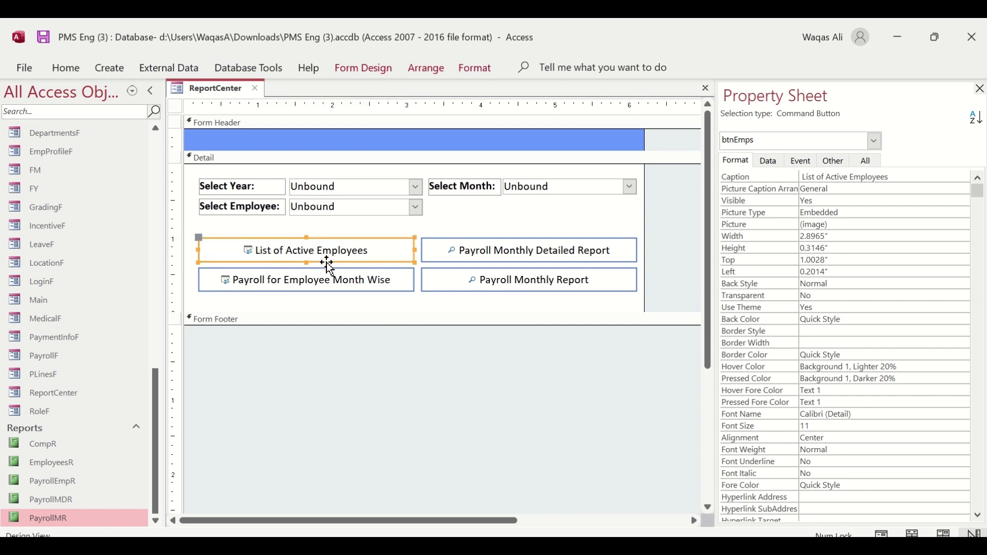
pyautogui.doubleClick(76, 463)
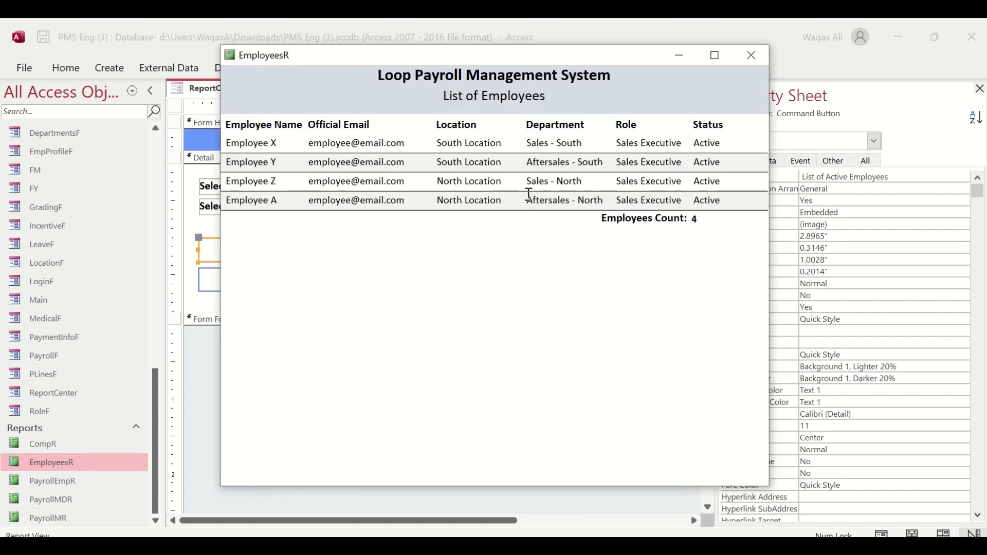
pyautogui.click(748, 61)
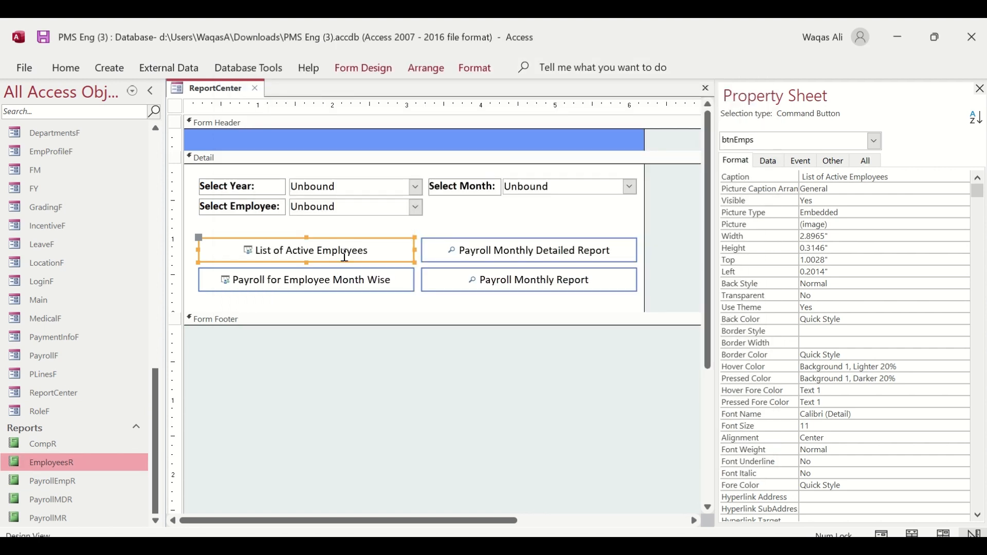
pyautogui.click(802, 161)
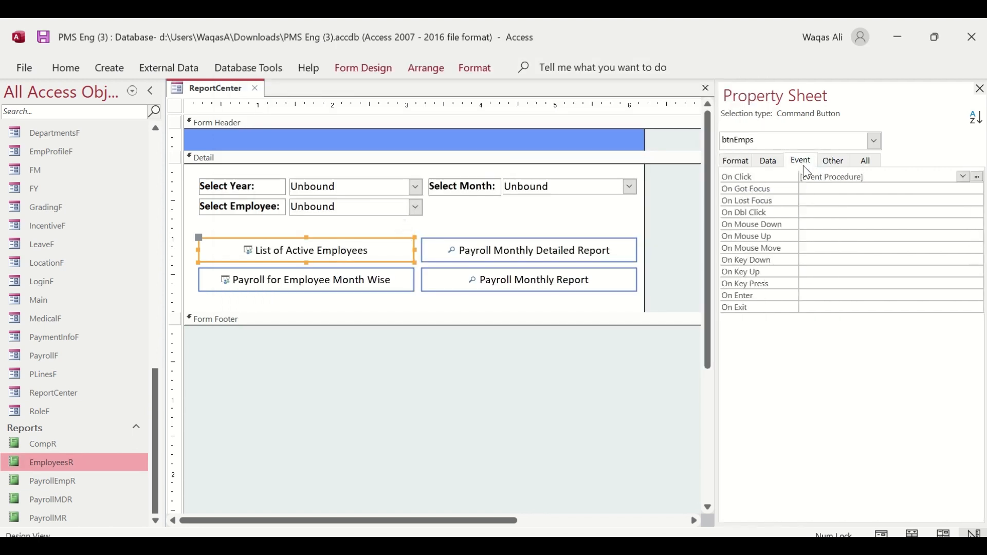
pyautogui.click(977, 178)
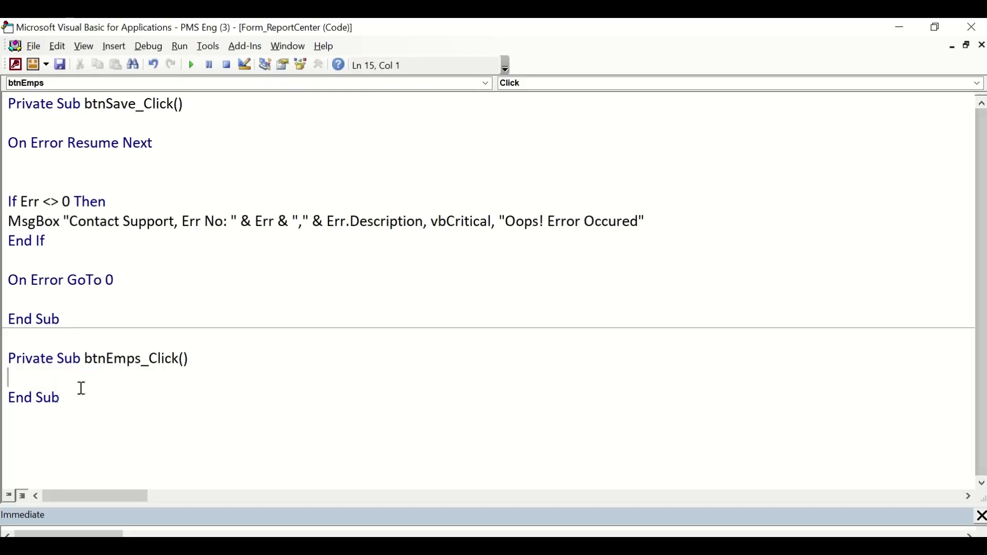
# - Move the error-handling code from btnSave_Click into the empty btnEmps_Click procedure
pyautogui.press('Return')
pyautogui.press('Return')
pyautogui.press('Return')
pyautogui.press('Return')
pyautogui.click(120, 273)
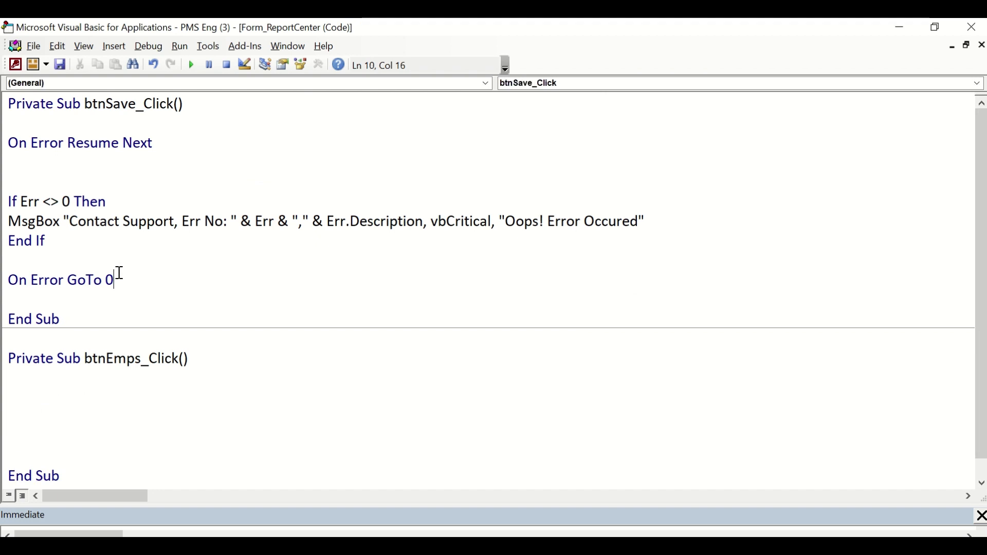
pyautogui.moveTo(119, 272); pyautogui.dragTo(5, 149)
pyautogui.hotkey('ctrl', 'c')
pyautogui.press('Delete')
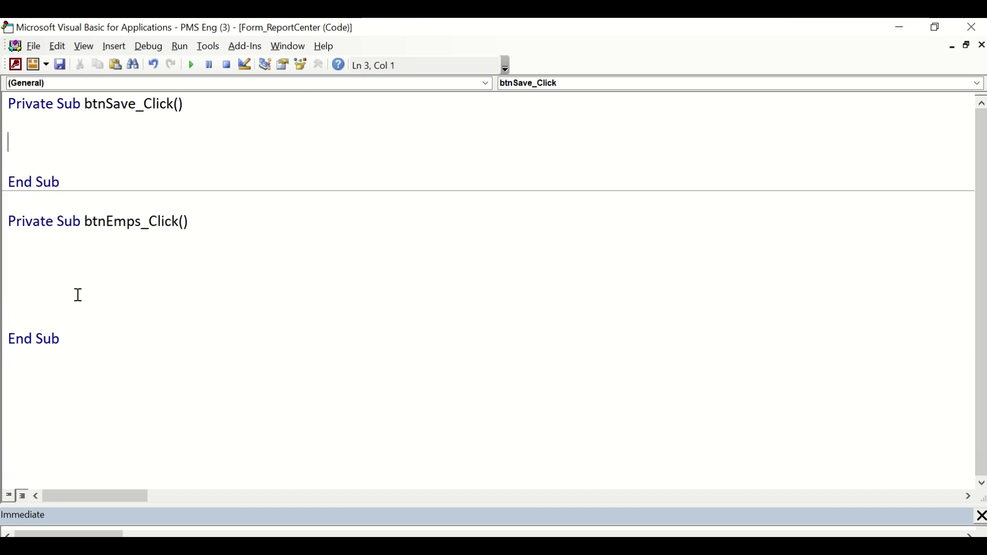
pyautogui.click(45, 265)
pyautogui.hotkey('ctrl', 'v')
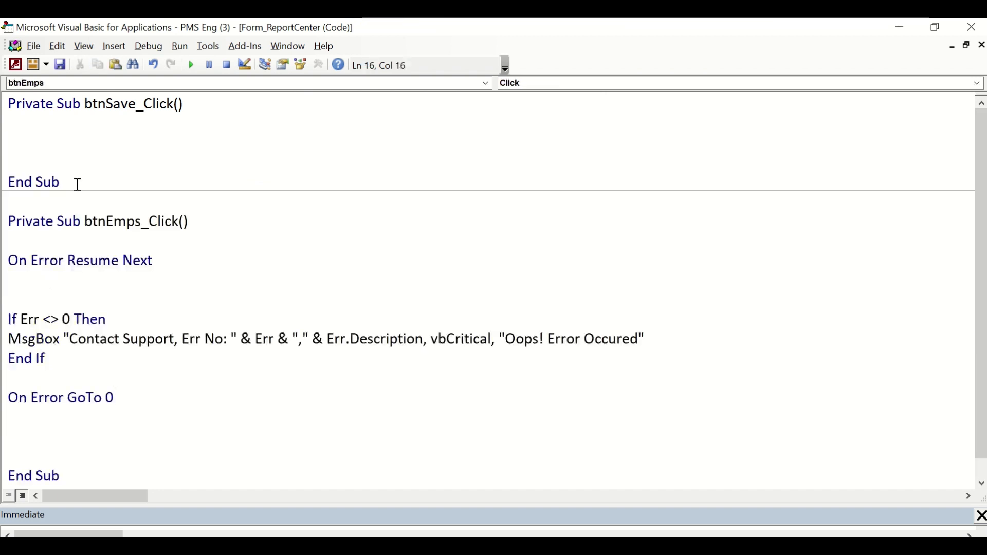
# - Delete the empty btnSave_Click procedure and the blank lines above btnEmps_Click
pyautogui.moveTo(78, 184); pyautogui.dragTo(4, 105)
pyautogui.press('Delete')
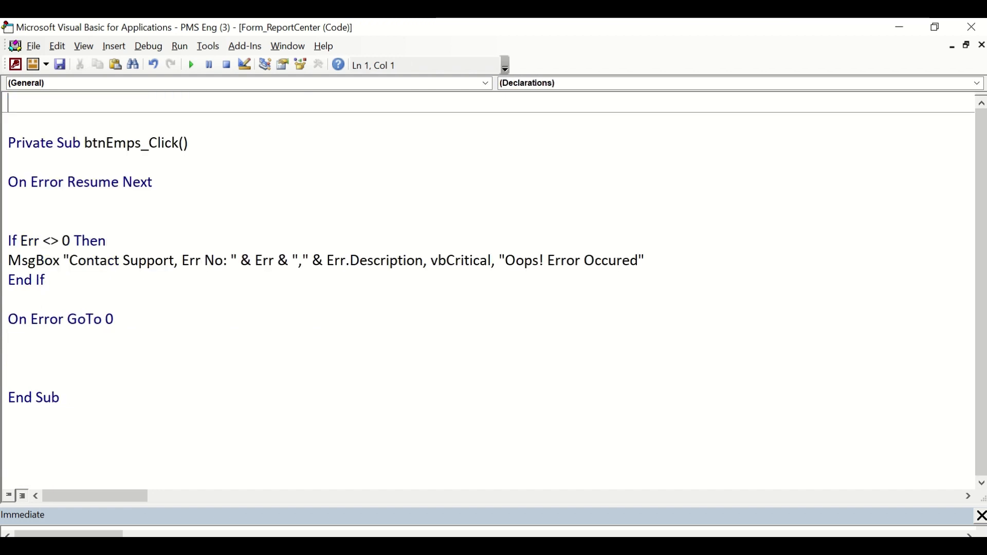
pyautogui.press('Down')
pyautogui.press('Down')
pyautogui.press('BackSpace')
pyautogui.press('BackSpace')
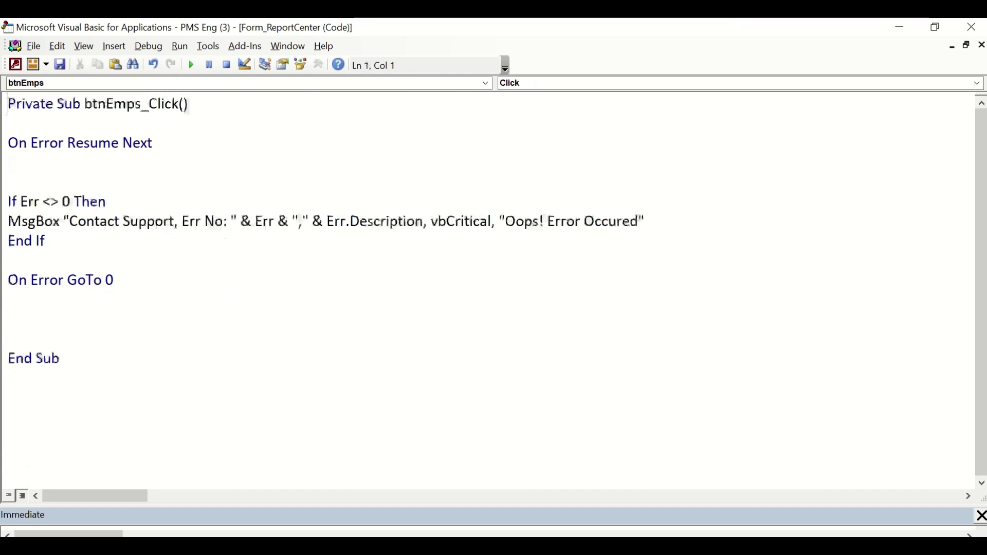
# - Below On Error Resume Next in btnEmps_Click, add a DoCmd.OpenReport statement for the report "EmployeesR"
pyautogui.click(108, 174)
pyautogui.press('Return')
pyautogui.press('Return')
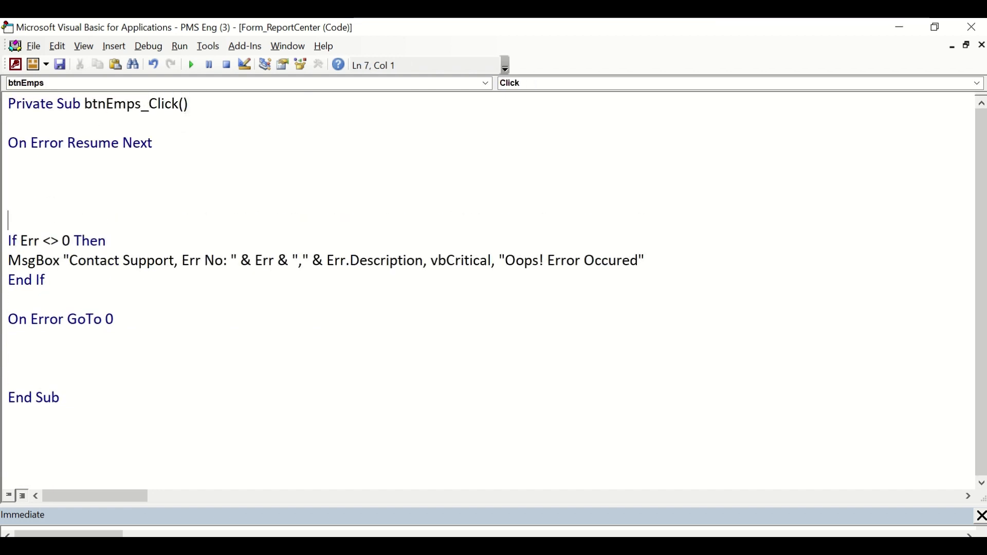
pyautogui.press('Up')
pyautogui.press('Up')
pyautogui.write('docmd.op')
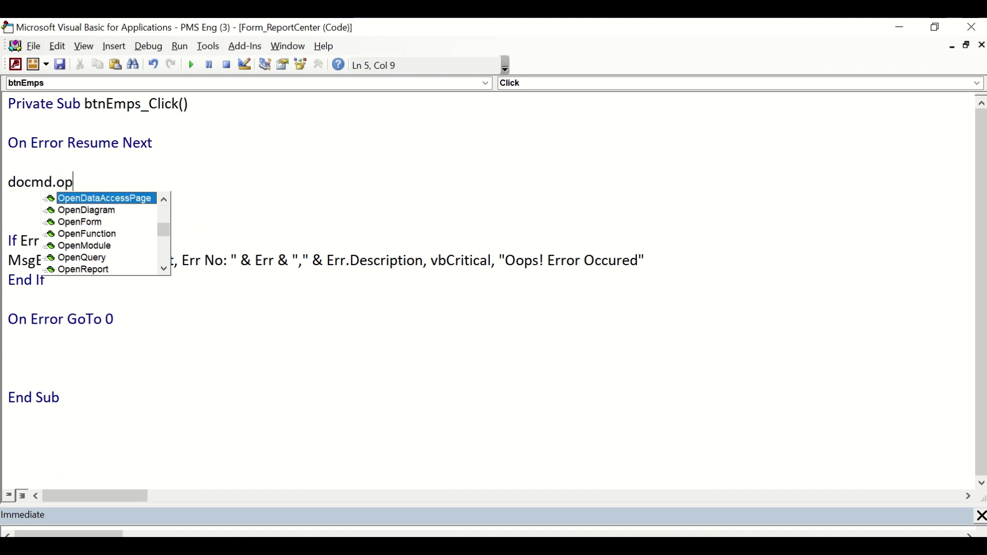
pyautogui.write('enre ""')
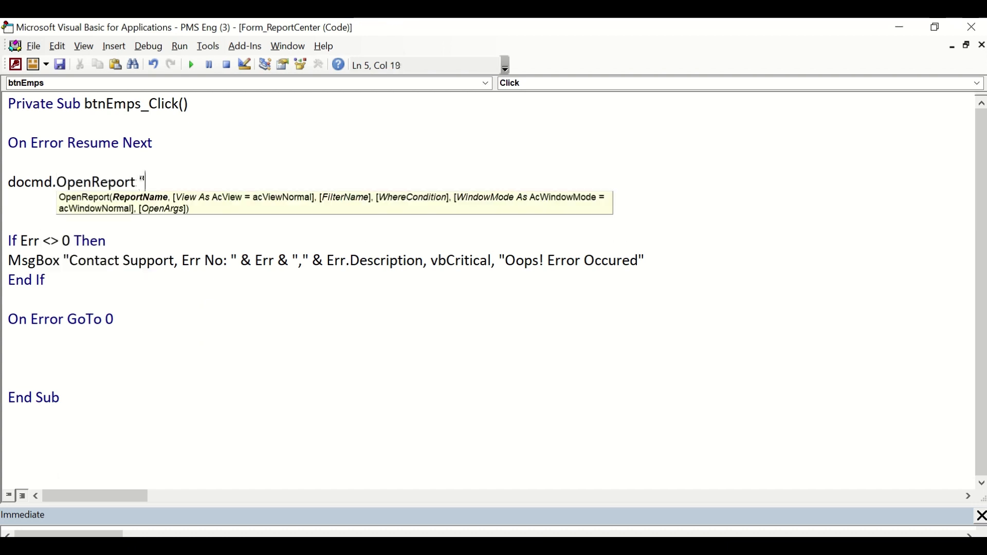
pyautogui.hotkey('alt', 'Tab')
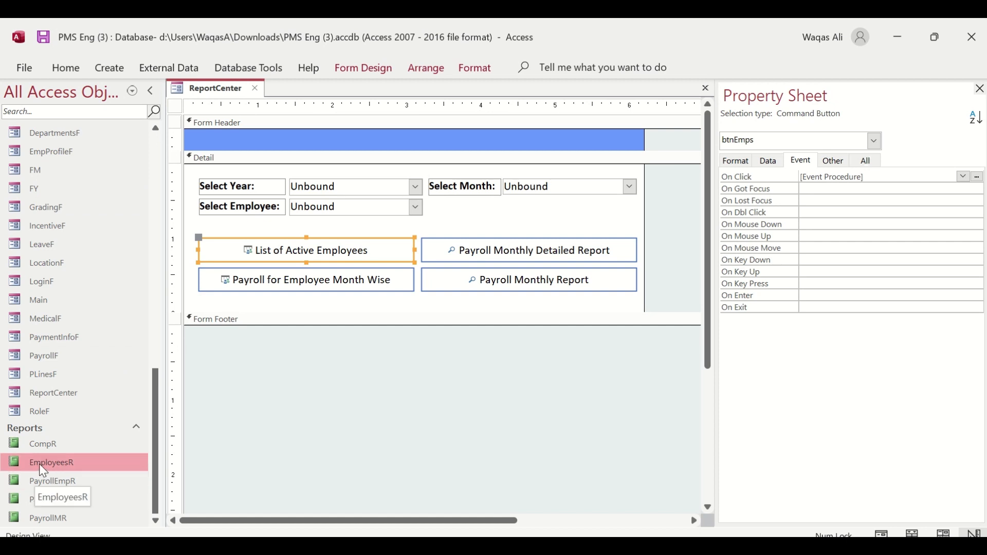
pyautogui.hotkey('alt', 'Tab')
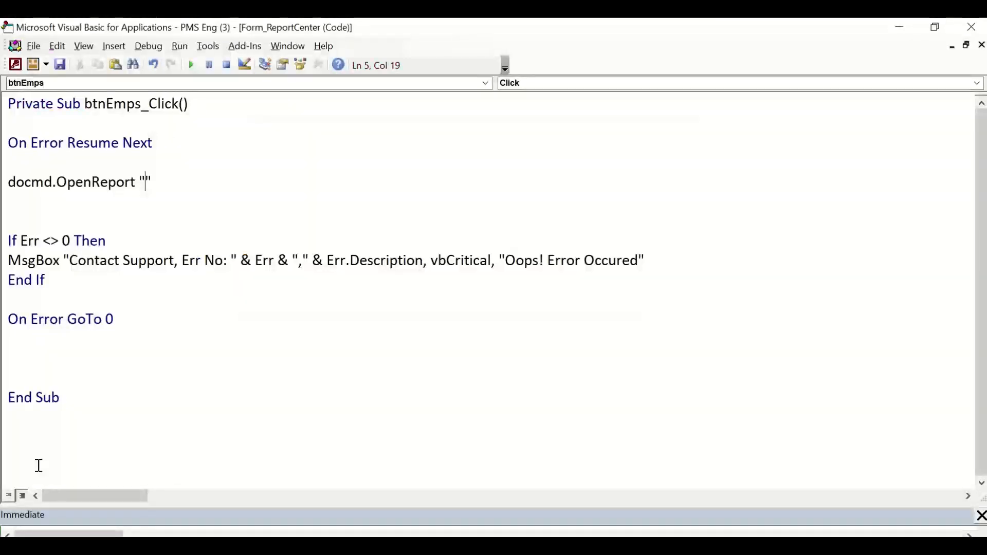
pyautogui.write('Employees')
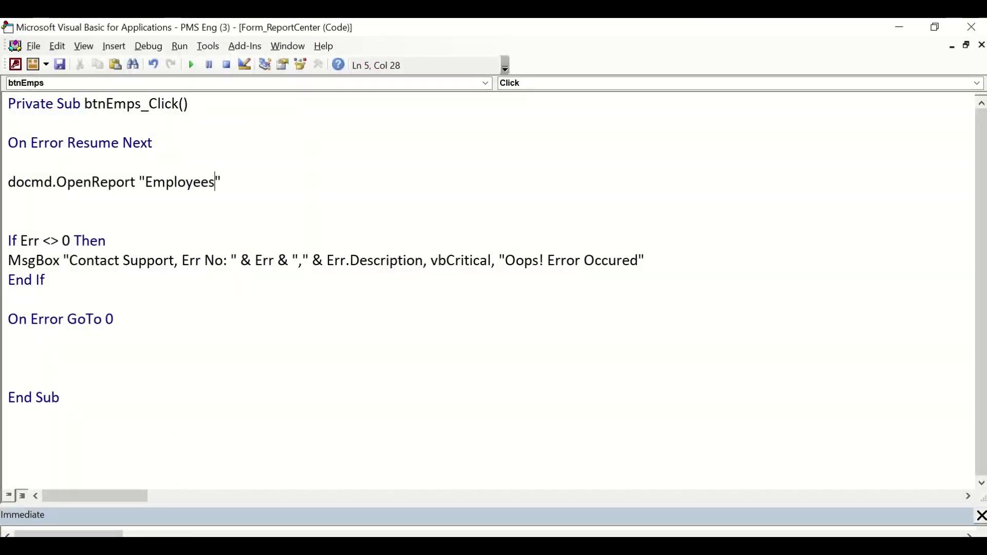
pyautogui.write('R')
pyautogui.press('Right')
pyautogui.write(',')
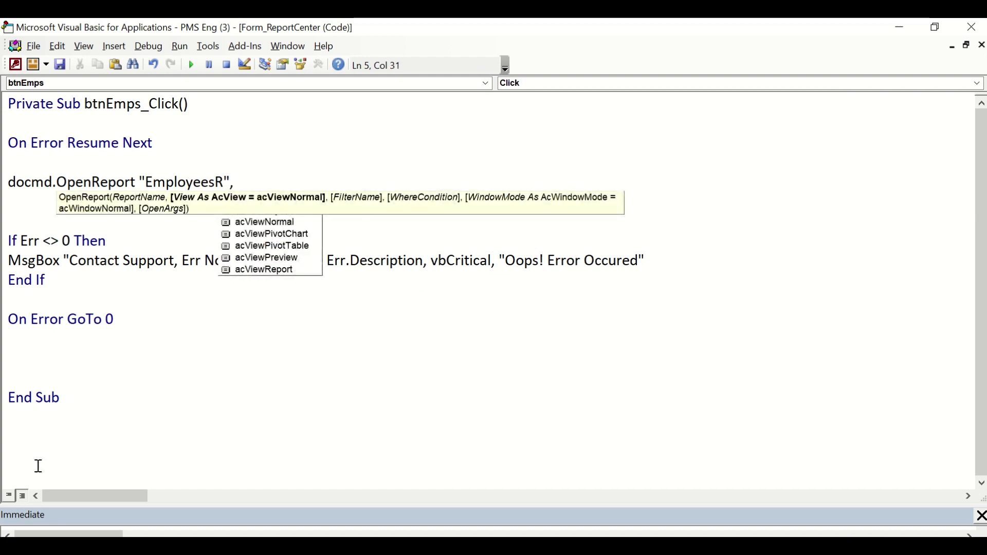
# - Complete the OpenReport statement with the acViewReport view argument and remove the extra blank line below it
pyautogui.press('Down')
pyautogui.press('Down')
pyautogui.press('Down')
pyautogui.press('Down')
pyautogui.press('Down')
pyautogui.press('Down')
pyautogui.press('Down')
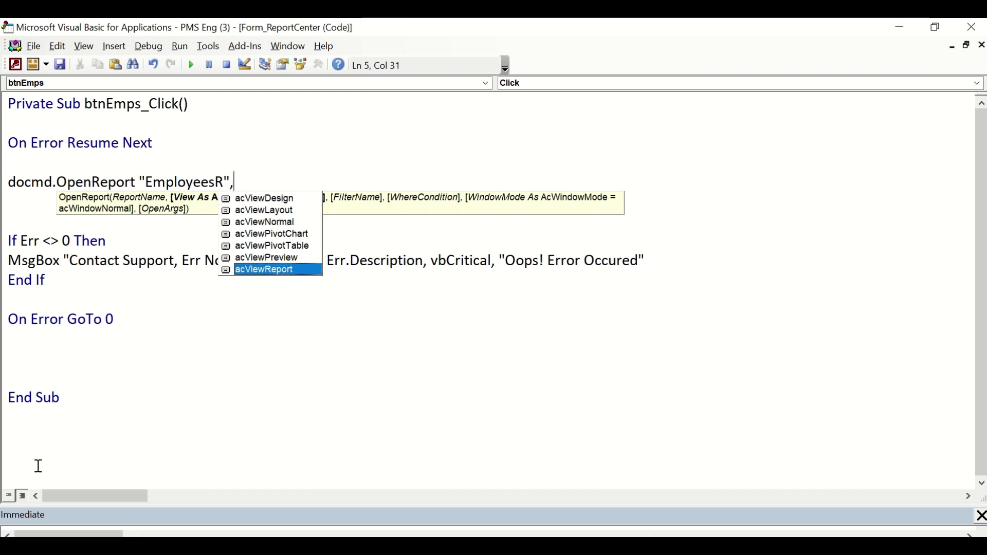
pyautogui.press('Tab')
pyautogui.press('Down')
pyautogui.press('Down')
pyautogui.press('BackSpace')
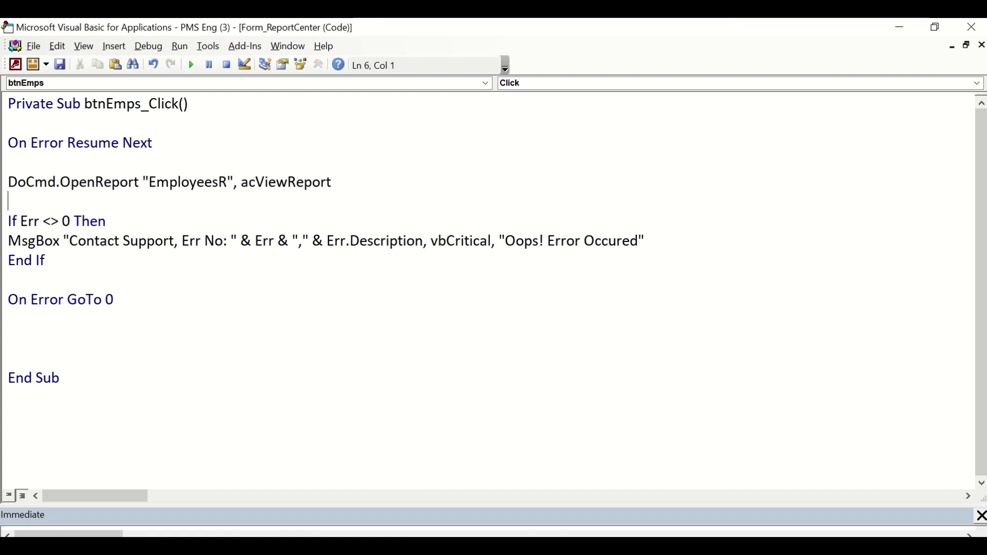
# - Compile the database code and close the Visual Basic editor
pyautogui.click(149, 46)
pyautogui.click(169, 64)
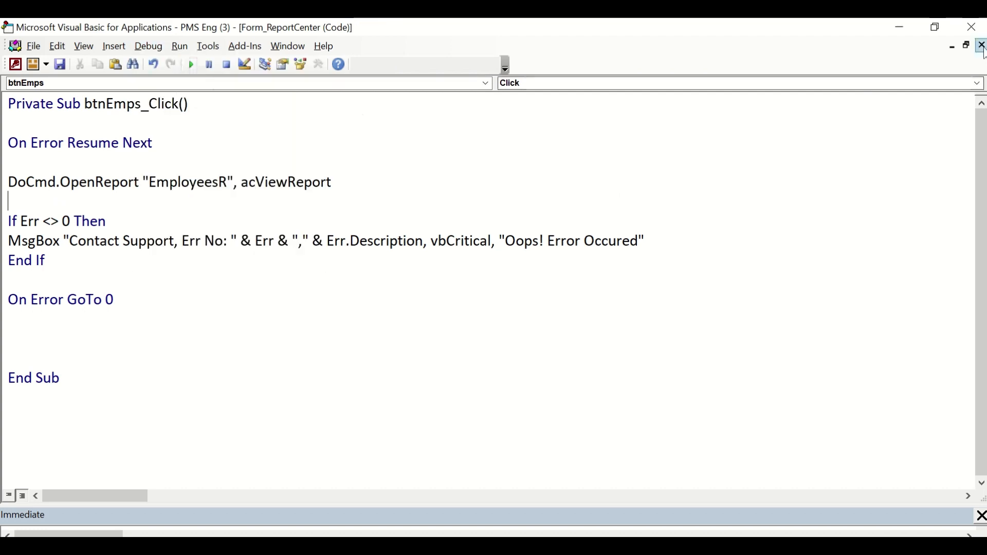
pyautogui.click(972, 29)
# - Show ReportCenter in Form View and test the List of Active Employees button twice, closing the report each time
pyautogui.rightClick(210, 89)
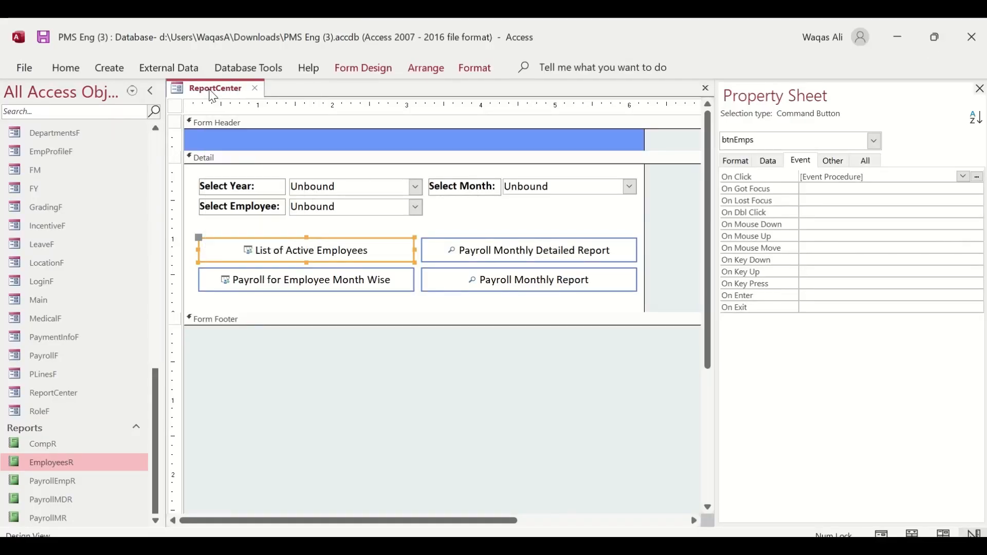
pyautogui.click(260, 173)
pyautogui.moveTo(372, 128); pyautogui.dragTo(493, 196)
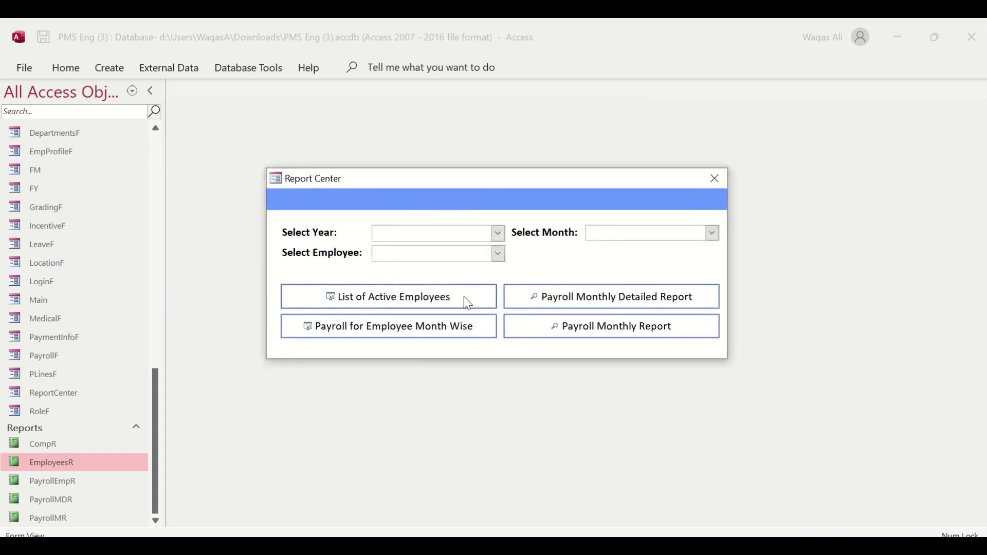
pyautogui.click(409, 302)
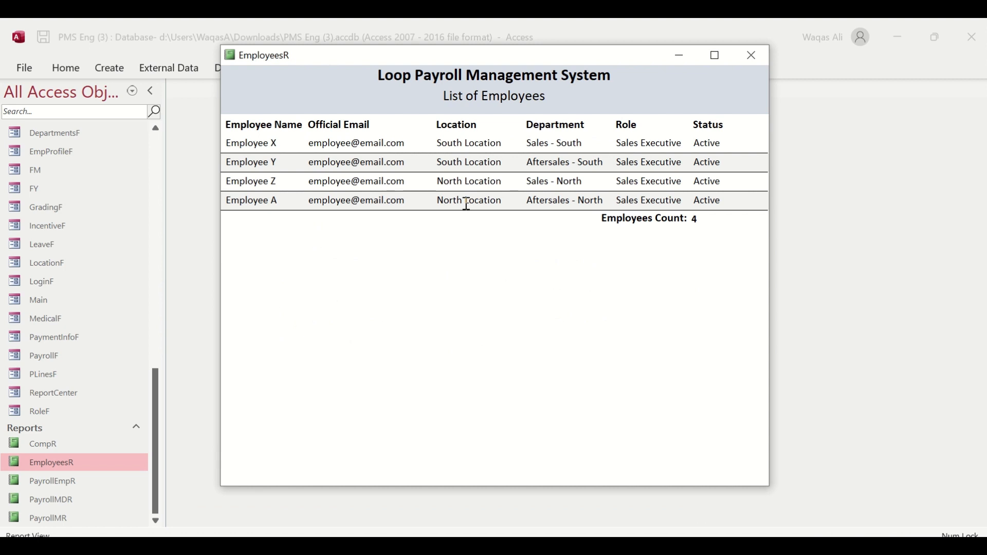
pyautogui.click(752, 55)
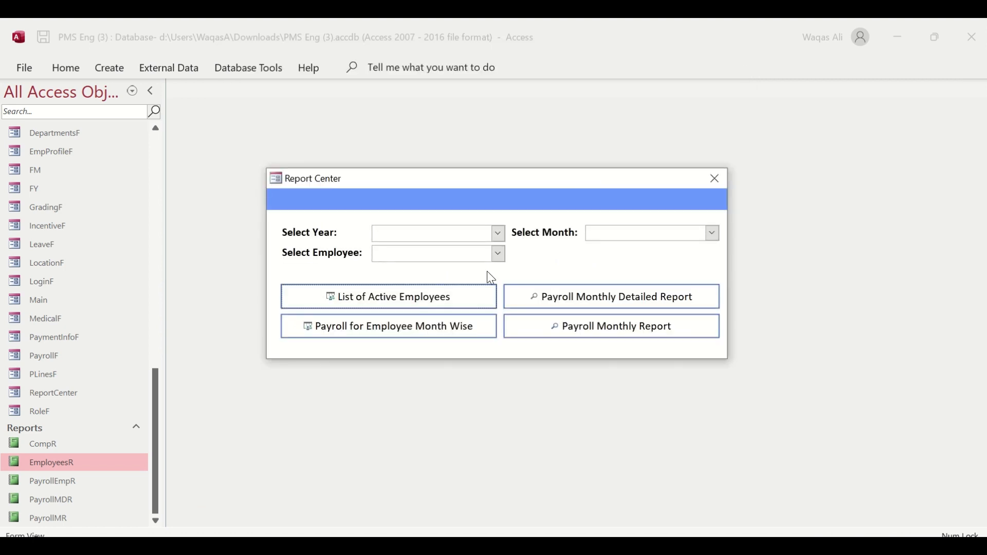
pyautogui.click(381, 305)
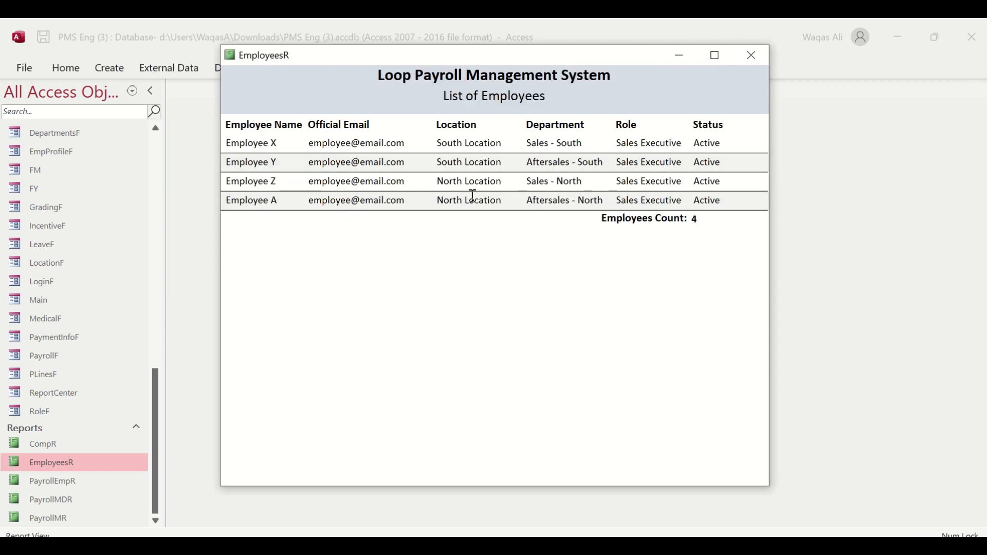
pyautogui.click(738, 64)
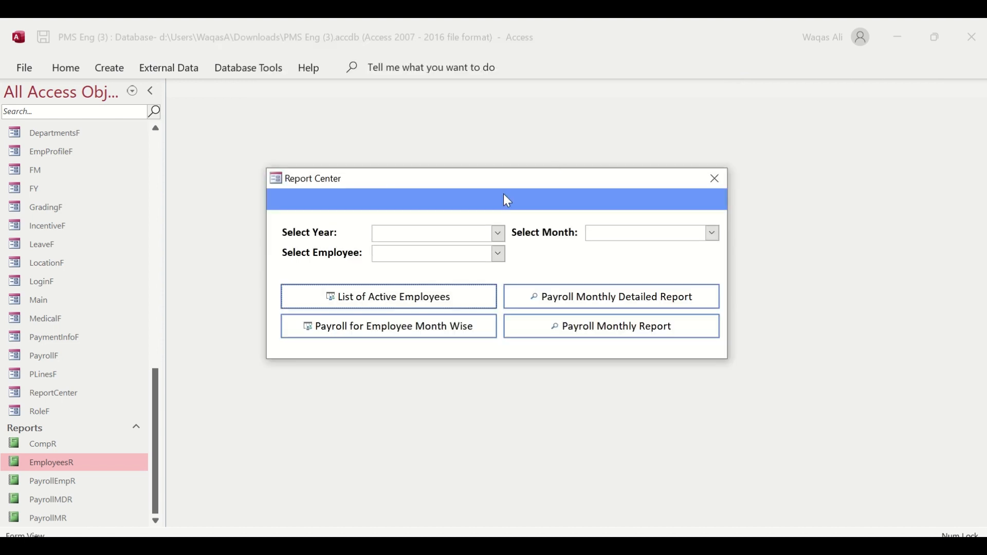
# - Check the year, month and employee selectors and return the ReportCenter form to Design View
pyautogui.click(455, 253)
pyautogui.click(587, 237)
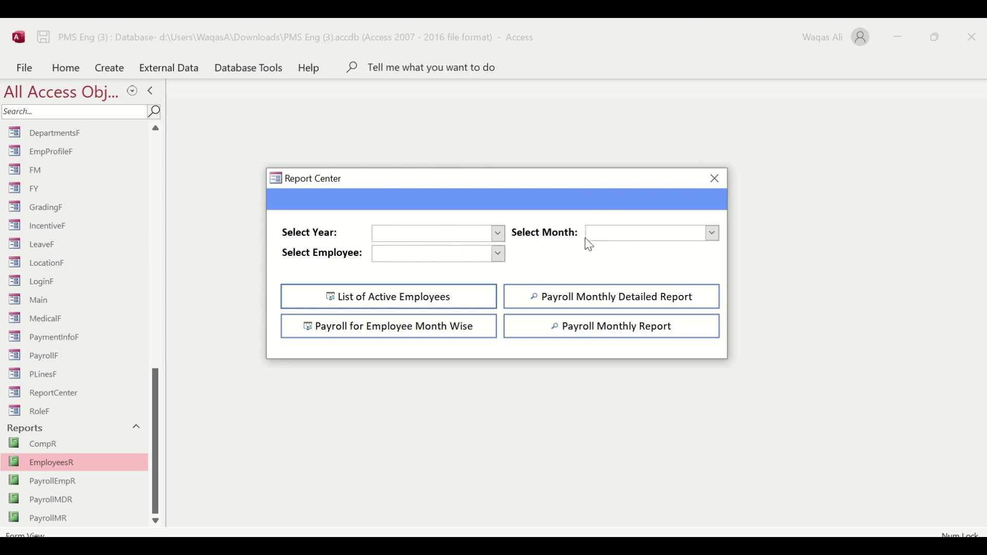
pyautogui.click(461, 234)
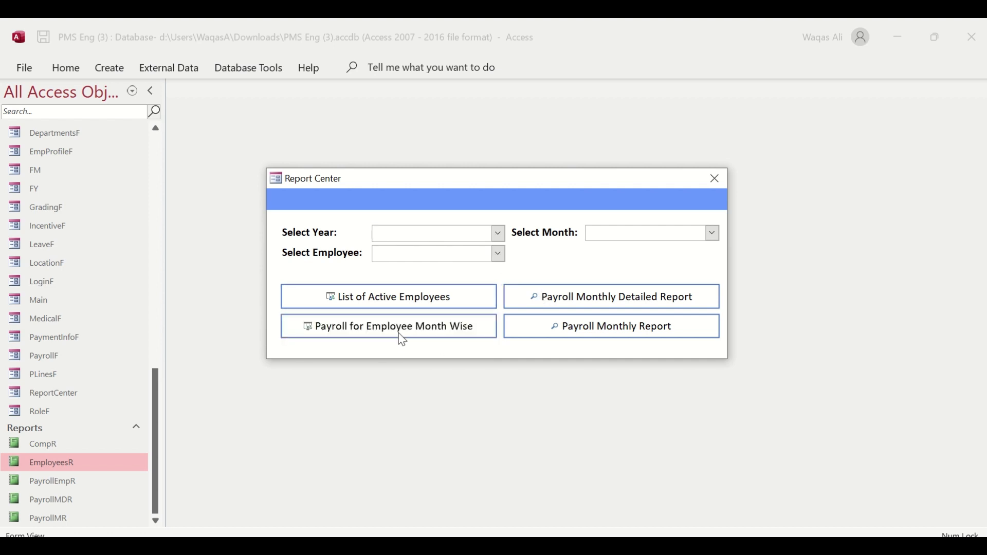
pyautogui.rightClick(549, 208)
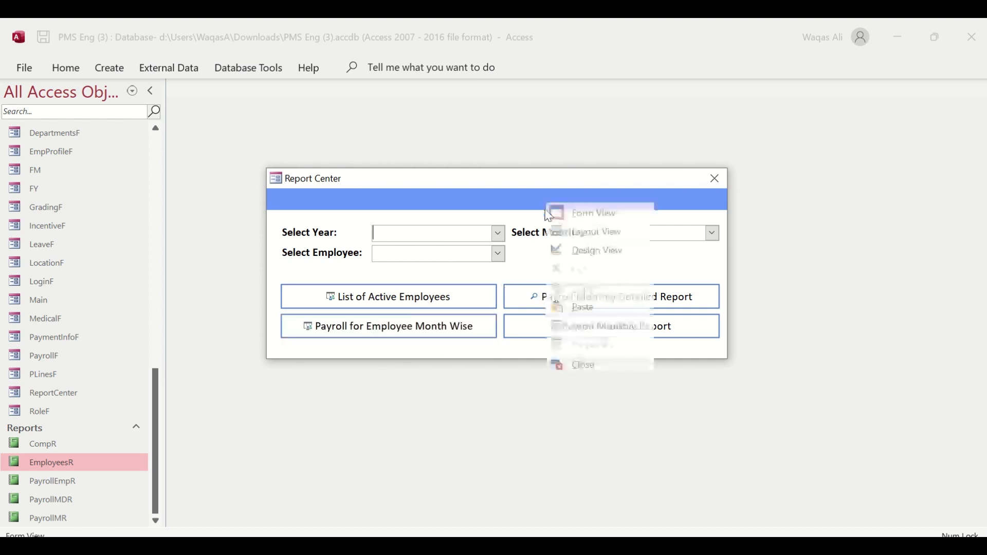
pyautogui.click(576, 252)
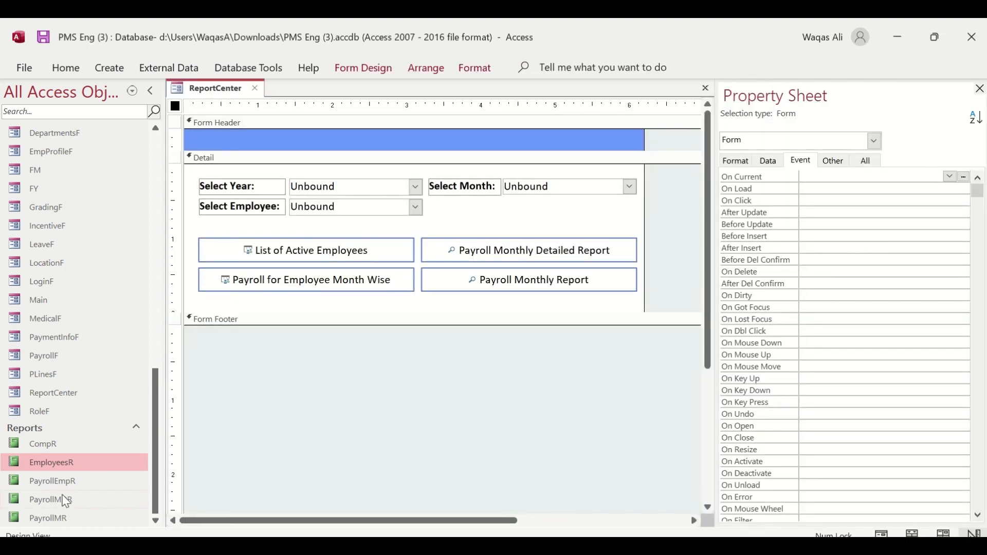
# - Run the PayrollEmpR report to examine its parameter prompt, then cancel the prompt
pyautogui.click(53, 483)
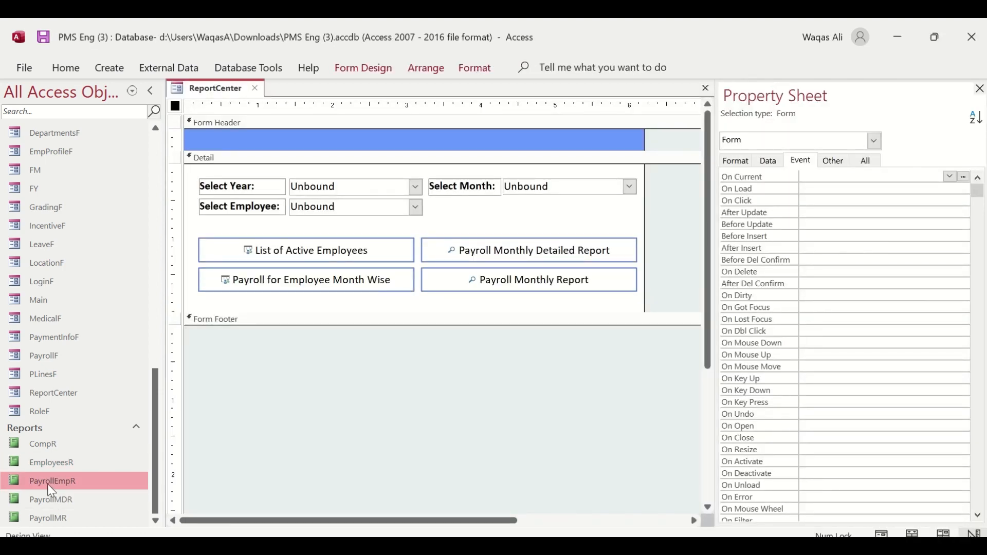
pyautogui.doubleClick(48, 483)
pyautogui.moveTo(461, 177); pyautogui.dragTo(366, 347)
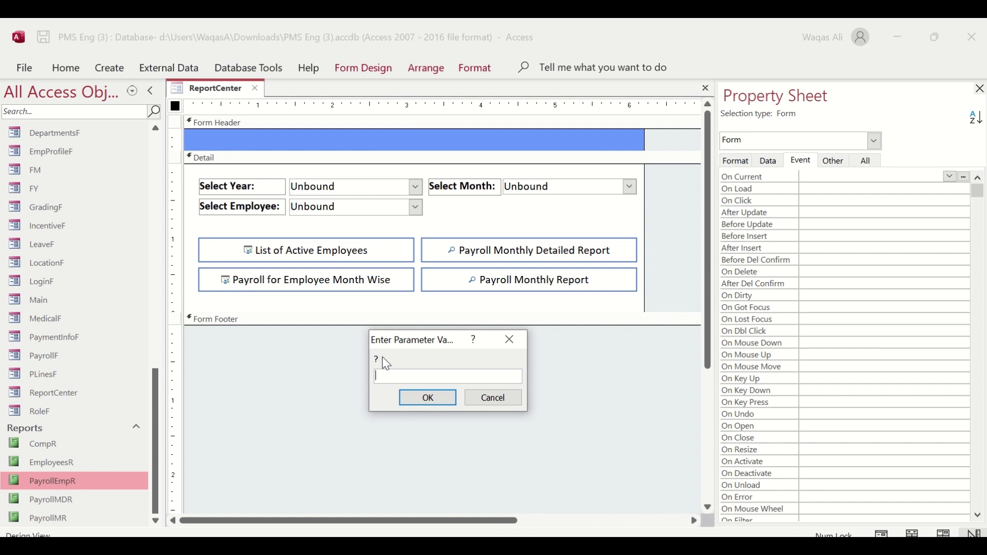
pyautogui.click(491, 398)
# - Open PayrollEmpR in Design View and open its record source query PayrollEmpQ in the Query Builder
pyautogui.rightClick(58, 485)
pyautogui.click(123, 236)
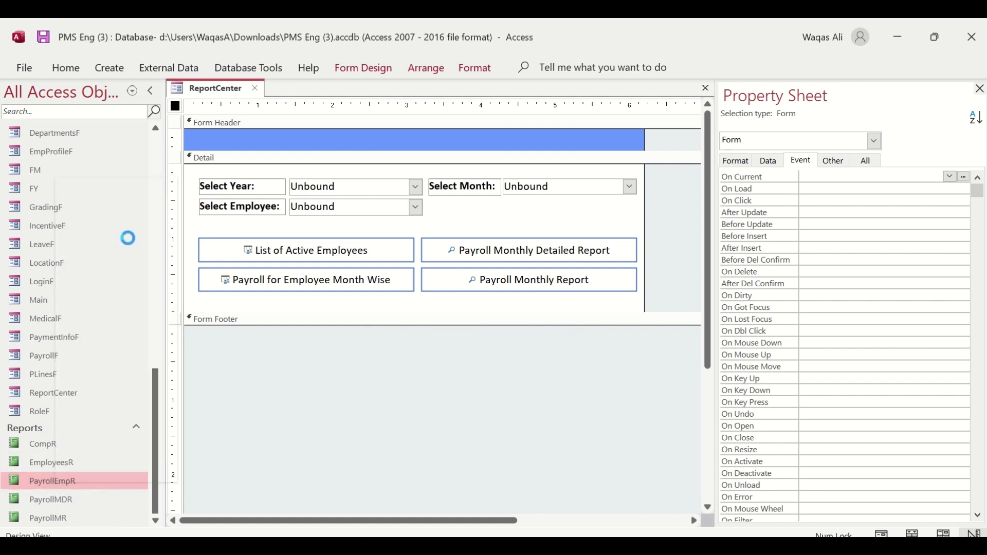
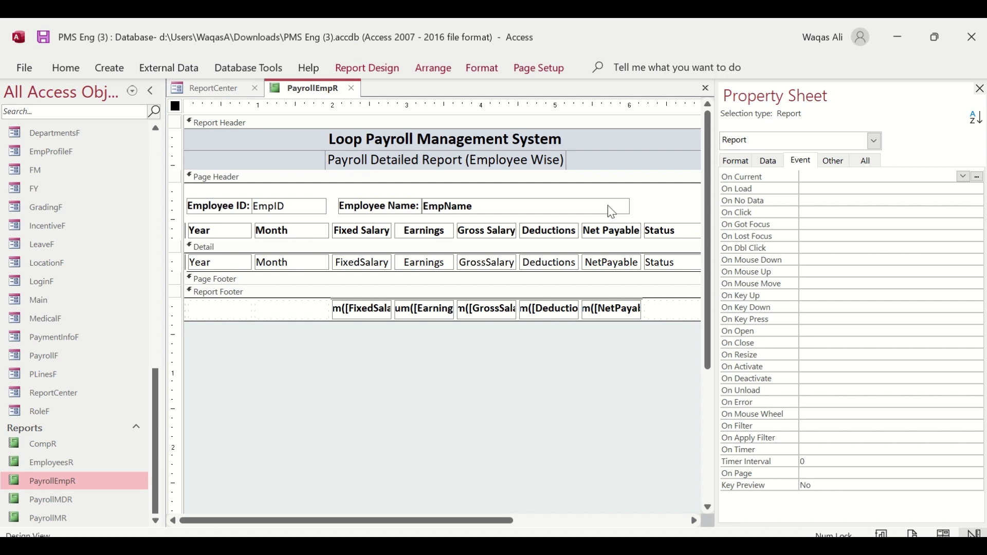
pyautogui.click(769, 161)
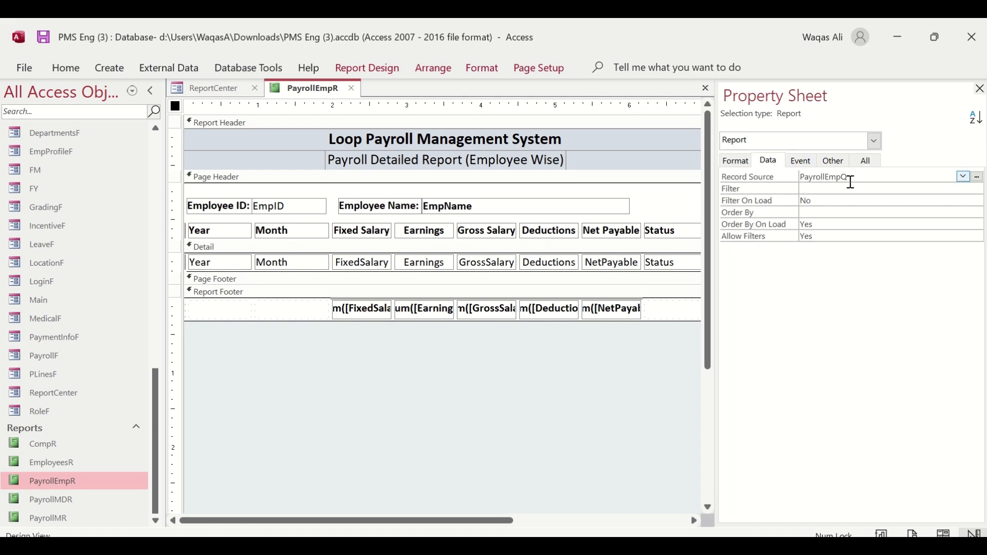
pyautogui.click(977, 176)
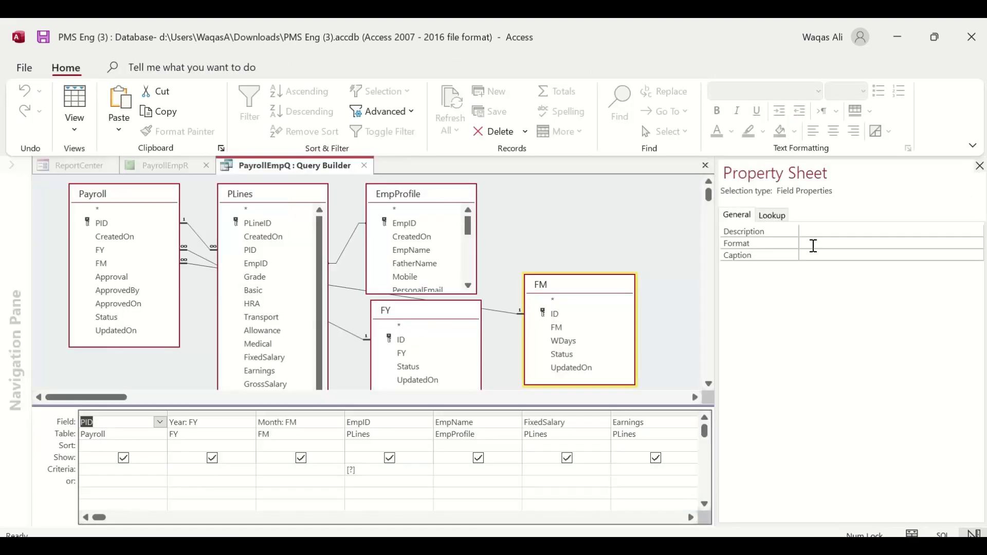
# - Enlarge the query design grid and clear the [?] criterion of the EmpID field
pyautogui.moveTo(479, 407); pyautogui.dragTo(478, 362)
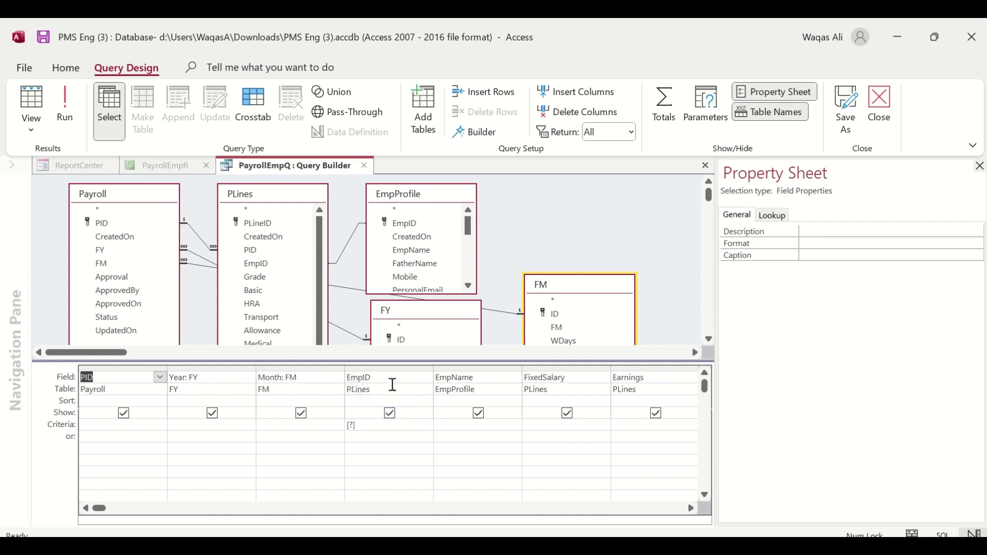
pyautogui.moveTo(366, 421); pyautogui.dragTo(328, 422)
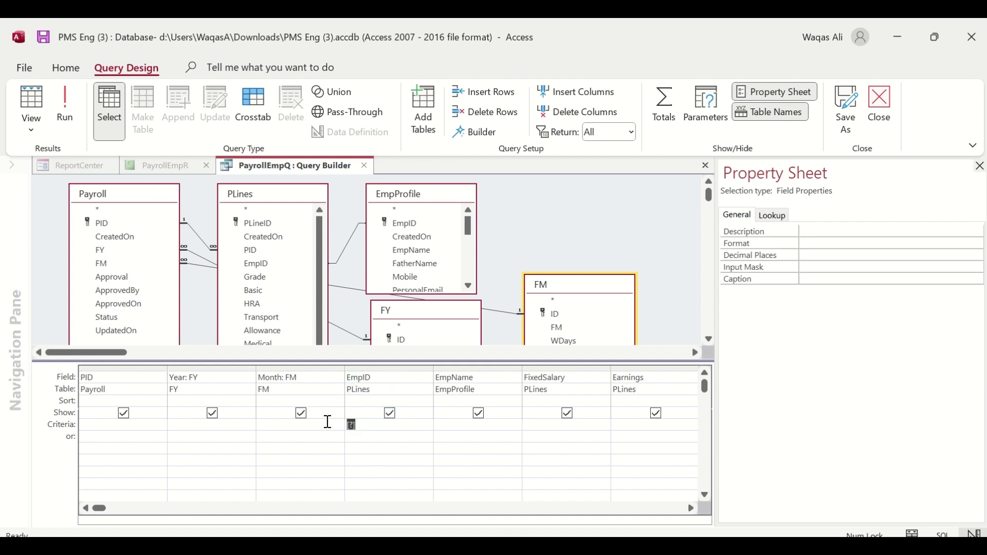
pyautogui.press('Delete')
pyautogui.press('Tab')
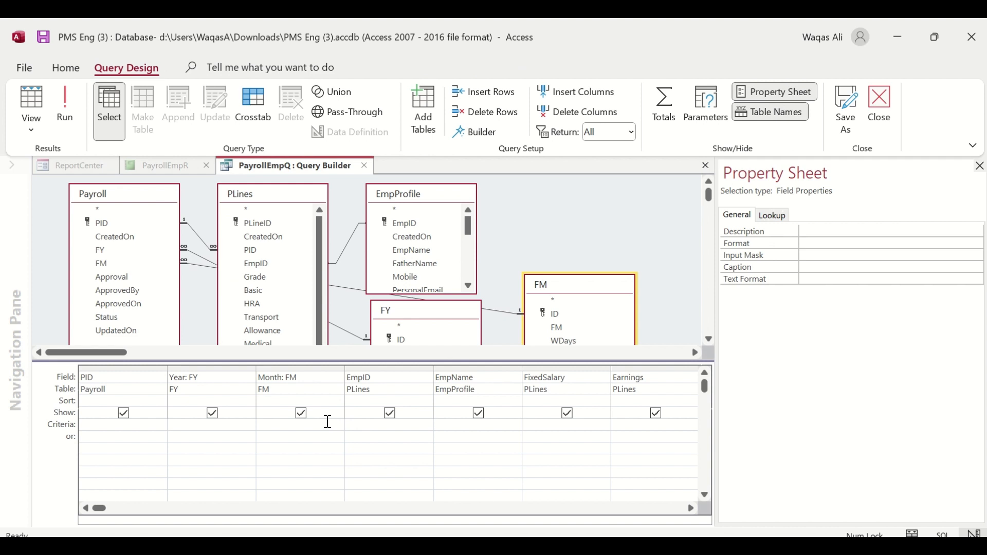
# - Set the EmpID criterion to [Forms]![ReportCenter]![cboEmps], leaving the EmpName criterion empty
pyautogui.click(360, 423)
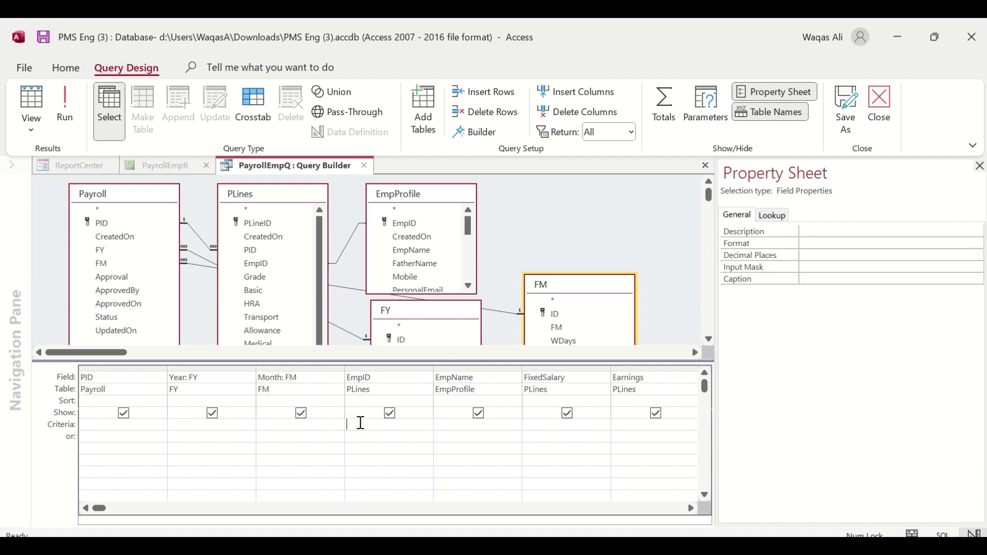
pyautogui.write('forms')
pyautogui.press('Tab')
pyautogui.write('!')
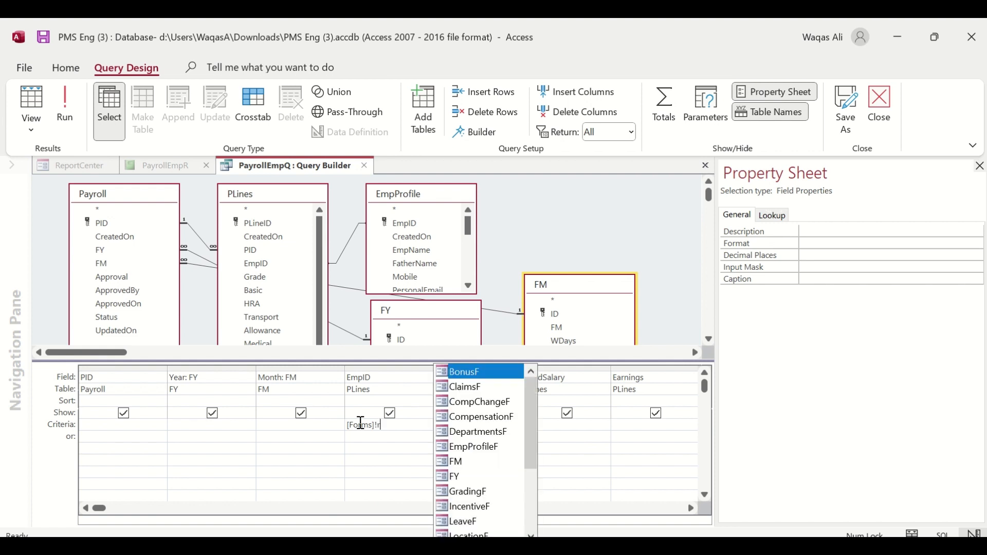
pyautogui.write('ep')
pyautogui.press('Tab')
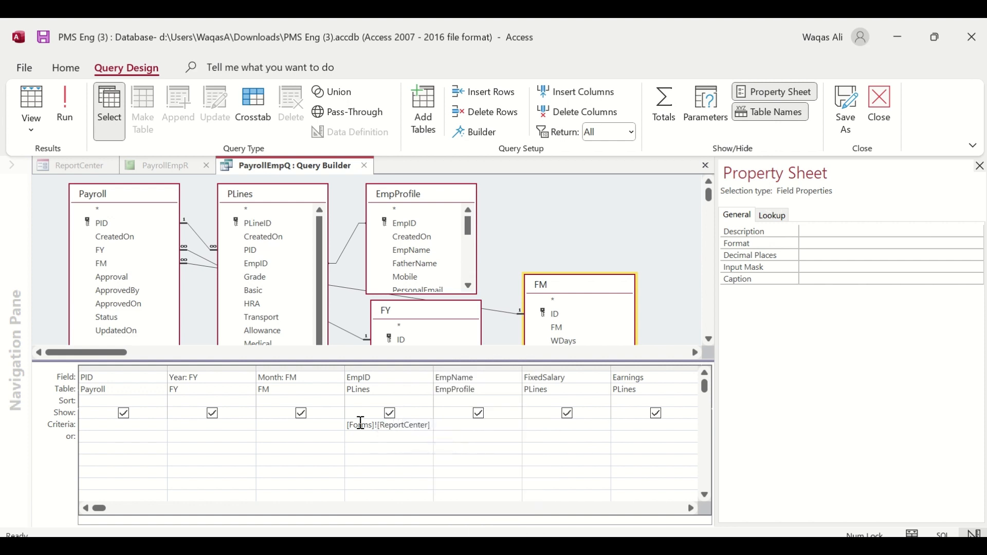
pyautogui.write('!')
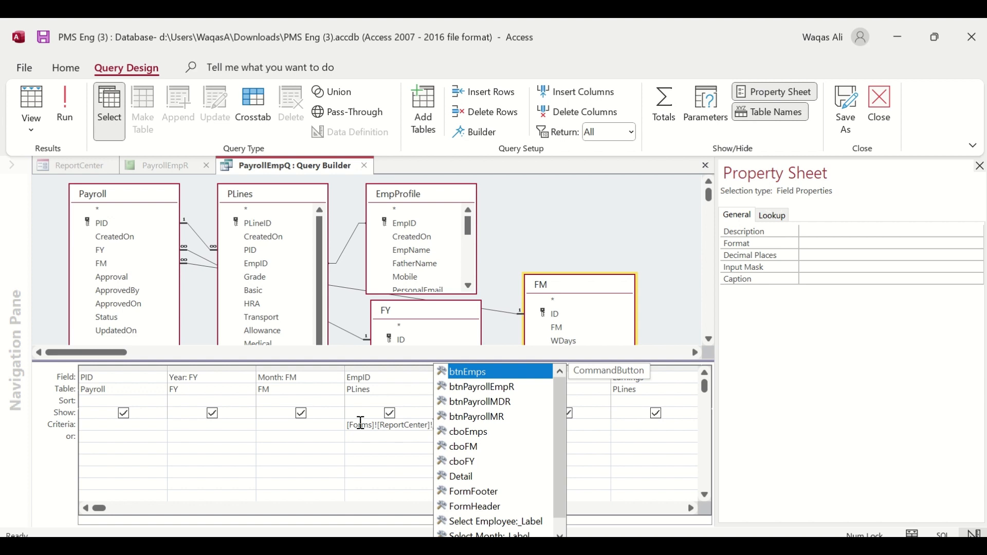
pyautogui.write('cbo')
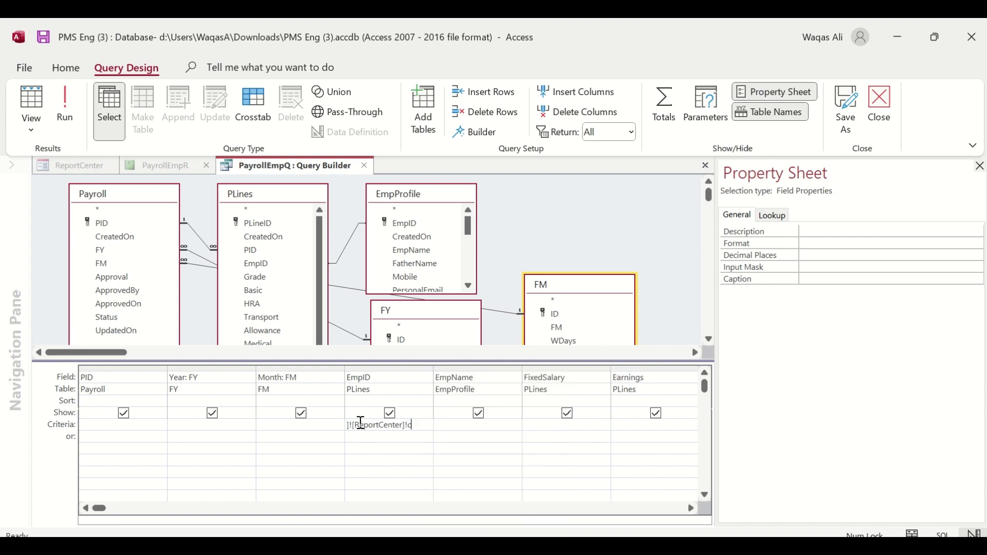
pyautogui.press('Tab')
pyautogui.press('BackSpace')
pyautogui.press('BackSpace')
pyautogui.press('BackSpace')
pyautogui.press('BackSpace')
pyautogui.press('BackSpace')
pyautogui.press('BackSpace')
pyautogui.press('BackSpace')
pyautogui.press('BackSpace')
pyautogui.press('BackSpace')
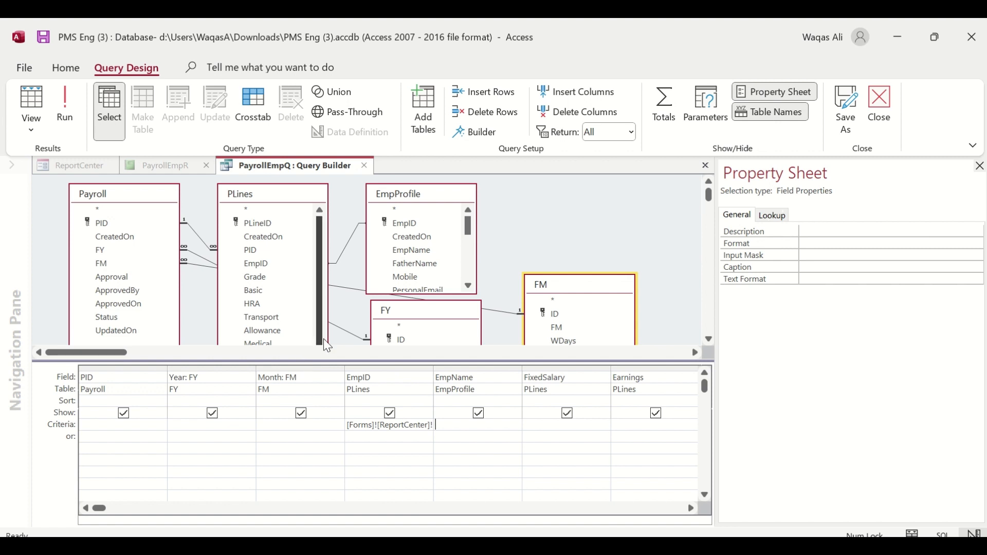
# - Close the PayrollEmpQ Query Builder and the PayrollEmpR report
pyautogui.click(365, 165)
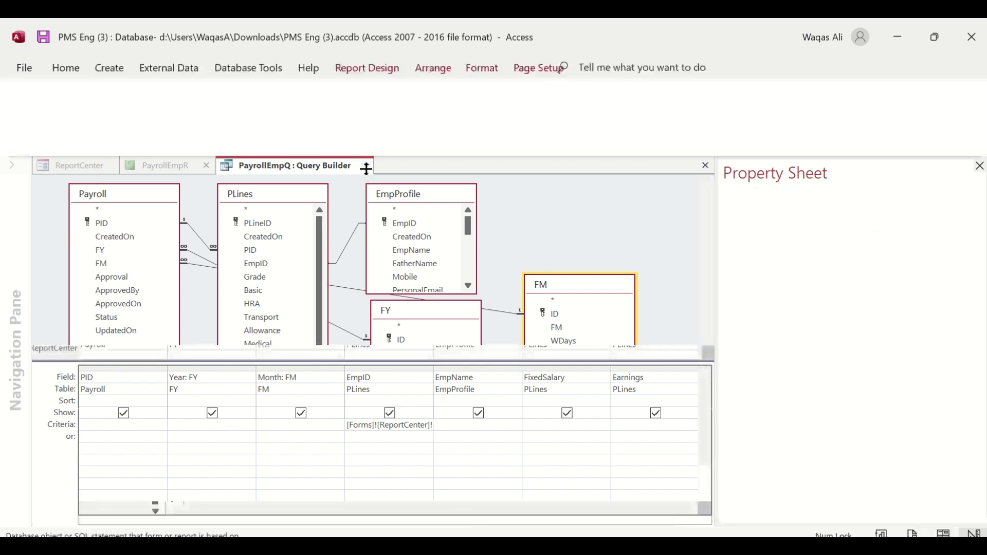
pyautogui.rightClick(298, 91)
pyautogui.click(318, 96)
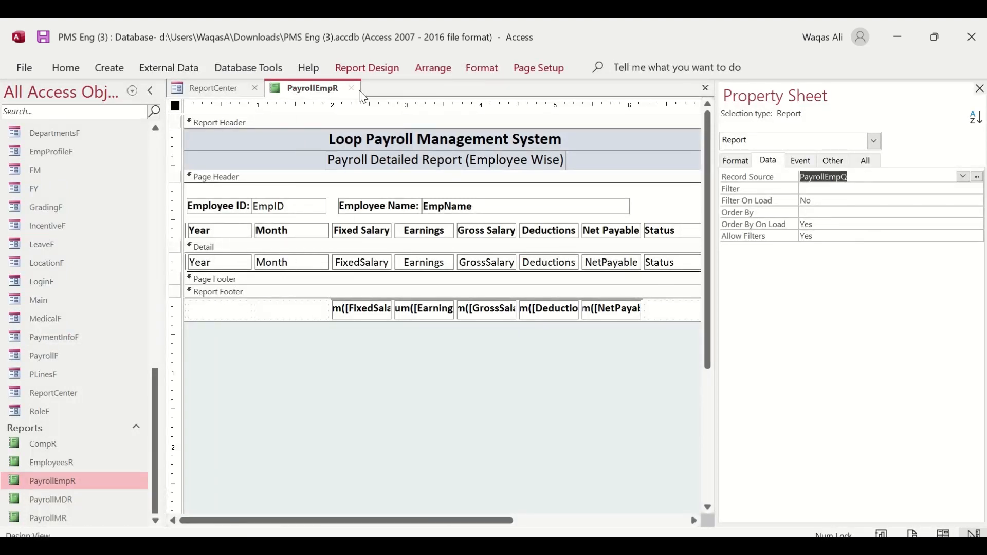
pyautogui.click(353, 90)
# - Show ReportCenter in Form View, test the Payroll for Employee Month Wise button, and return to Design View
pyautogui.rightClick(192, 87)
pyautogui.click(195, 92)
pyautogui.rightClick(195, 93)
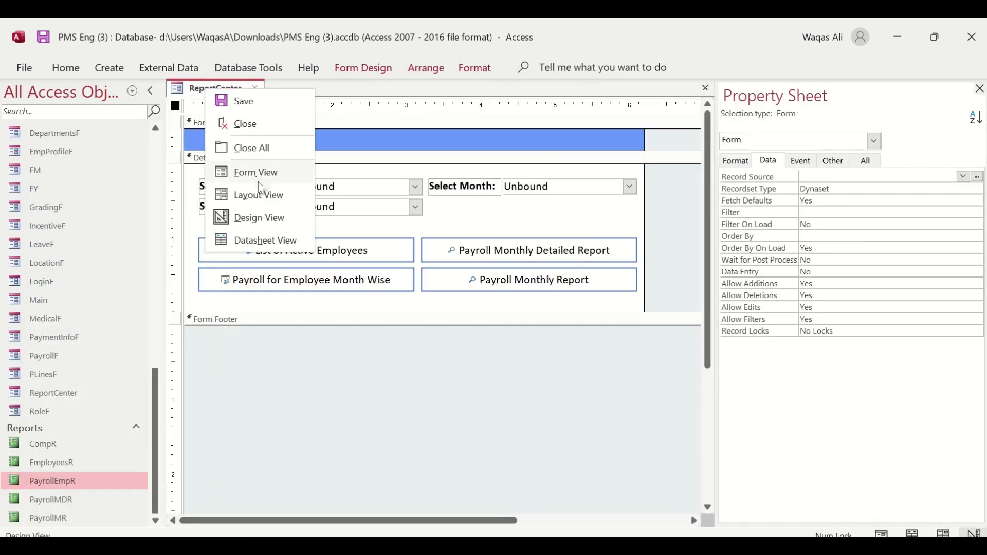
pyautogui.click(234, 170)
pyautogui.moveTo(391, 118); pyautogui.dragTo(484, 213)
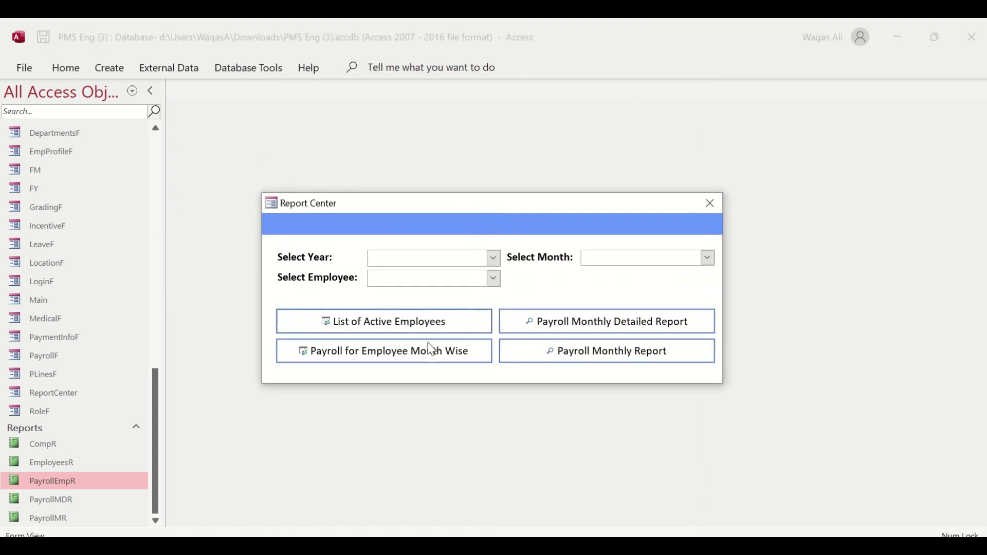
pyautogui.click(383, 353)
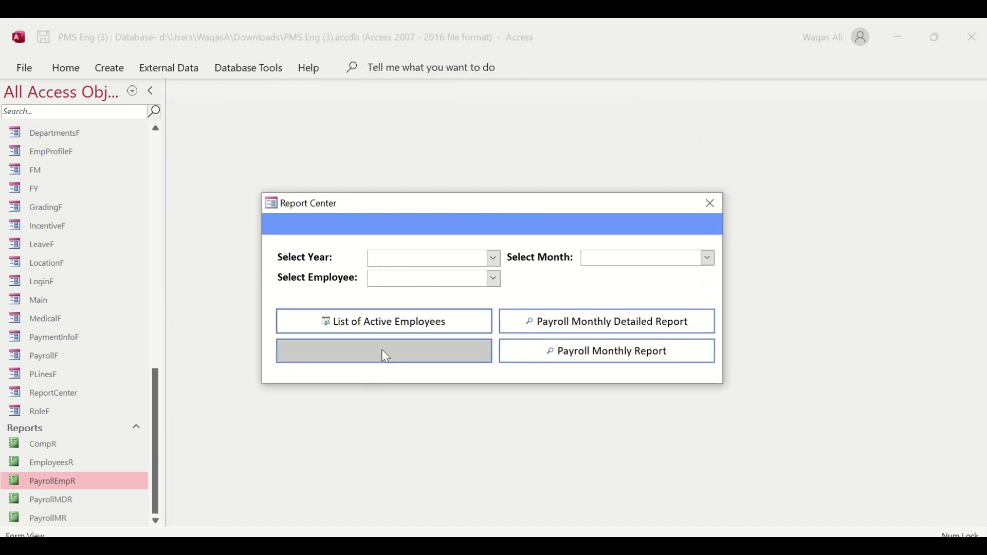
pyautogui.rightClick(460, 224)
pyautogui.click(495, 273)
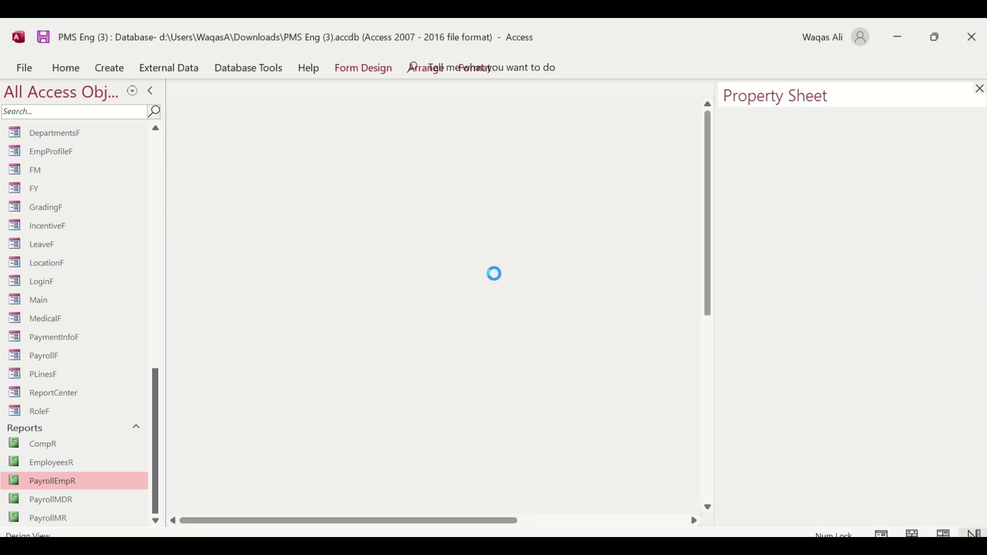
# - Create an On Click event procedure with the Code Builder for the Payroll for Employee Month Wise button
pyautogui.click(390, 283)
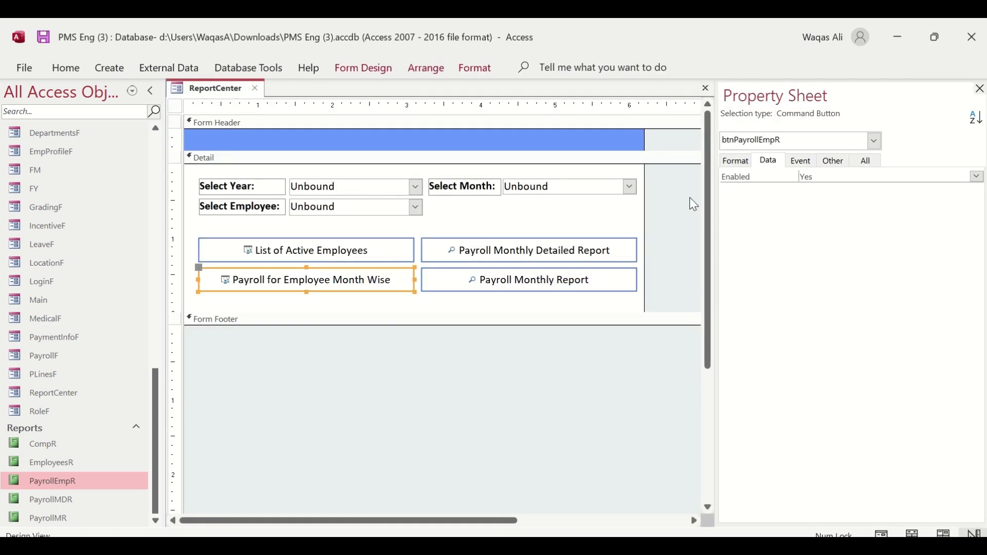
pyautogui.click(802, 162)
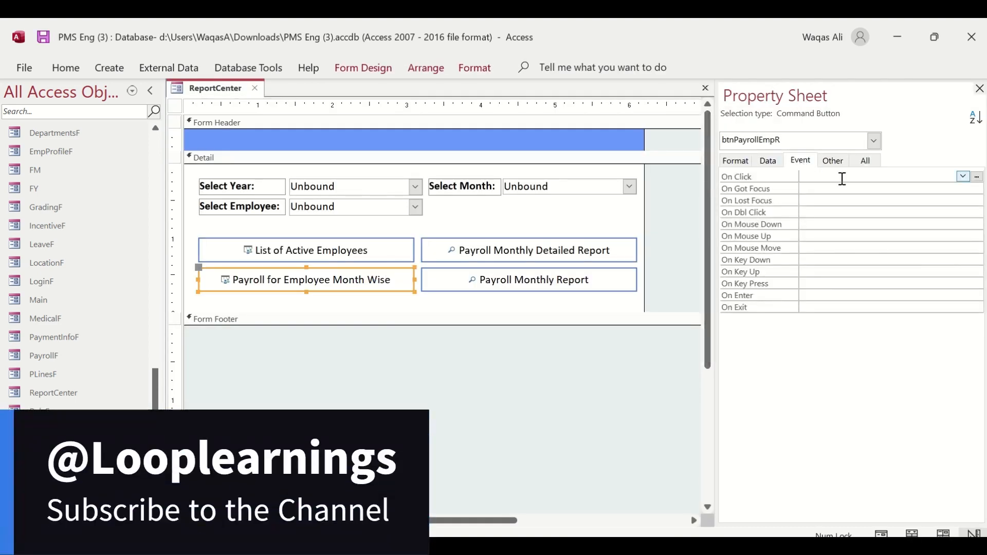
pyautogui.click(978, 176)
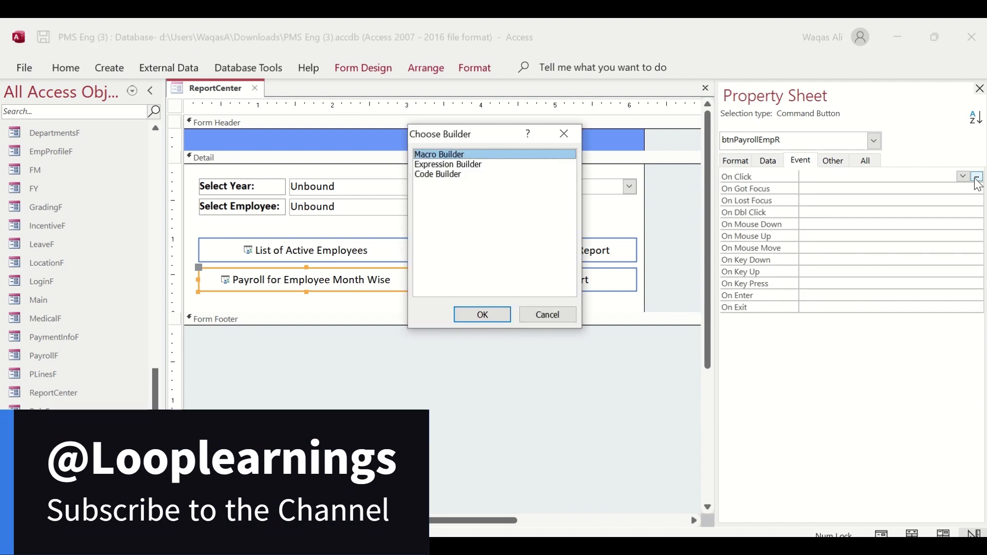
pyautogui.doubleClick(445, 178)
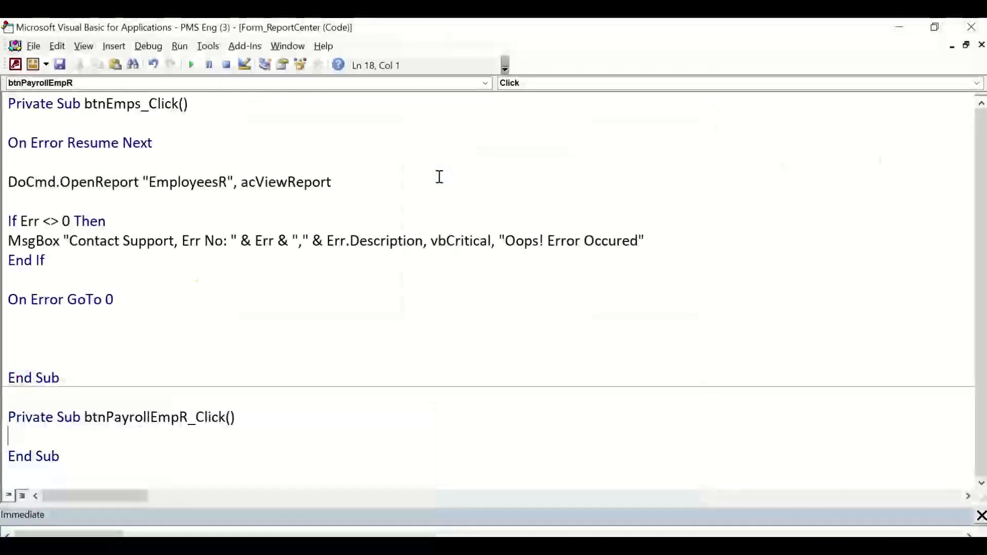
# - Copy the btnEmps_Click body, from On Error Resume Next to On Error GoTo 0, into btnPayrollEmpR_Click
pyautogui.press('Return')
pyautogui.press('Return')
pyautogui.press('Return')
pyautogui.scroll(1, 141, 295)
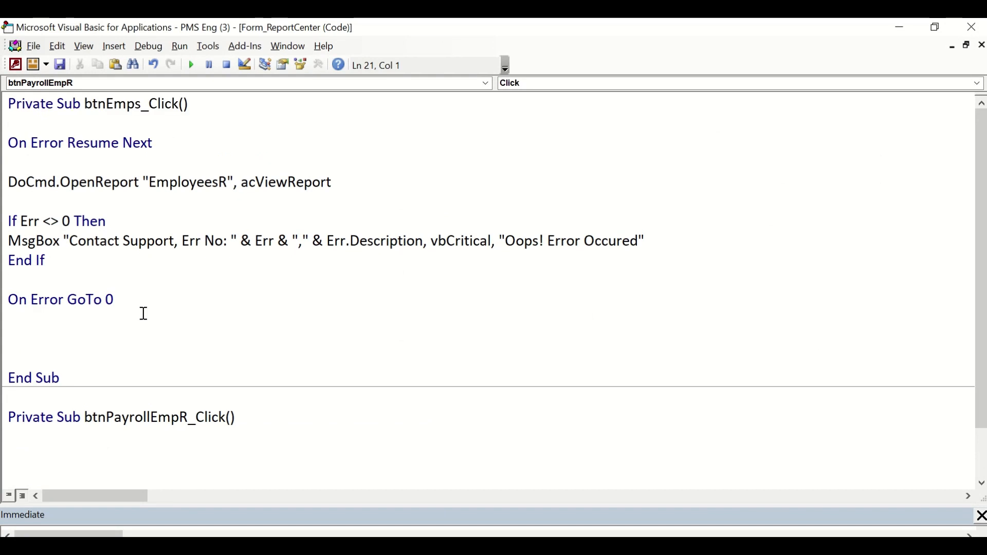
pyautogui.moveTo(143, 306); pyautogui.dragTo(4, 143)
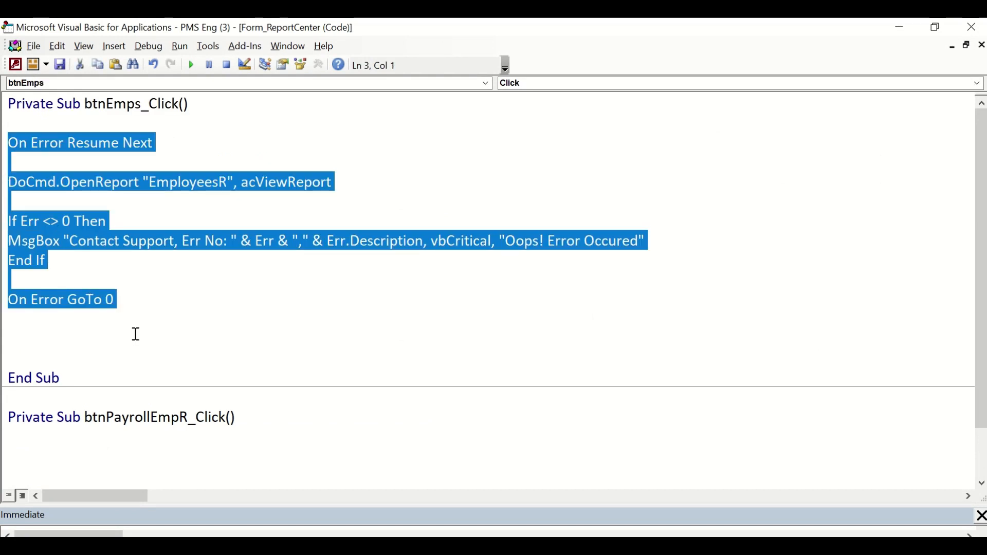
pyautogui.hotkey('ctrl', 'c')
pyautogui.scroll(-1, 122, 341)
pyautogui.click(117, 393)
pyautogui.hotkey('ctrl', 'v')
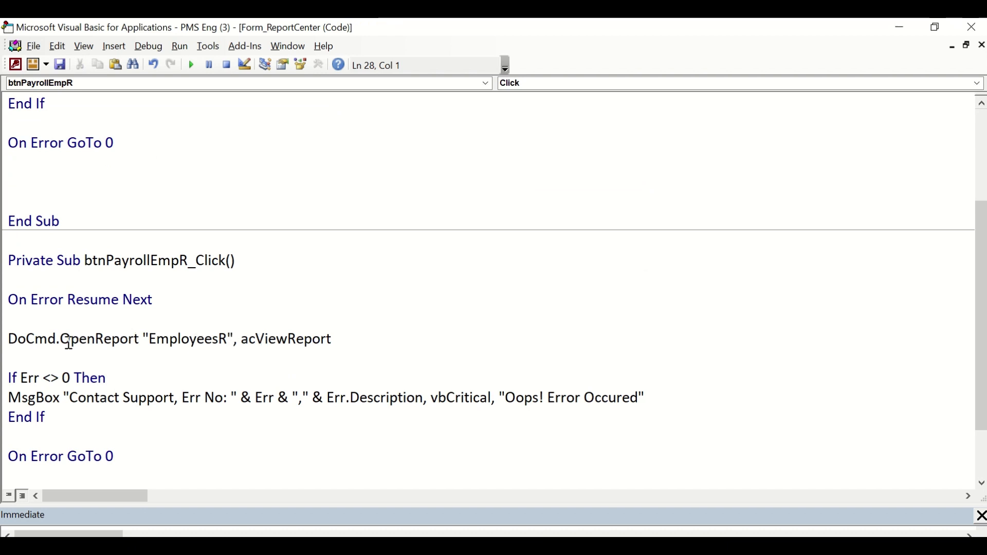
# - Copy the name of the PayrollEmpR report from the object list to replace EmployeesR in btnPayrollEmpR_Click
pyautogui.doubleClick(186, 339)
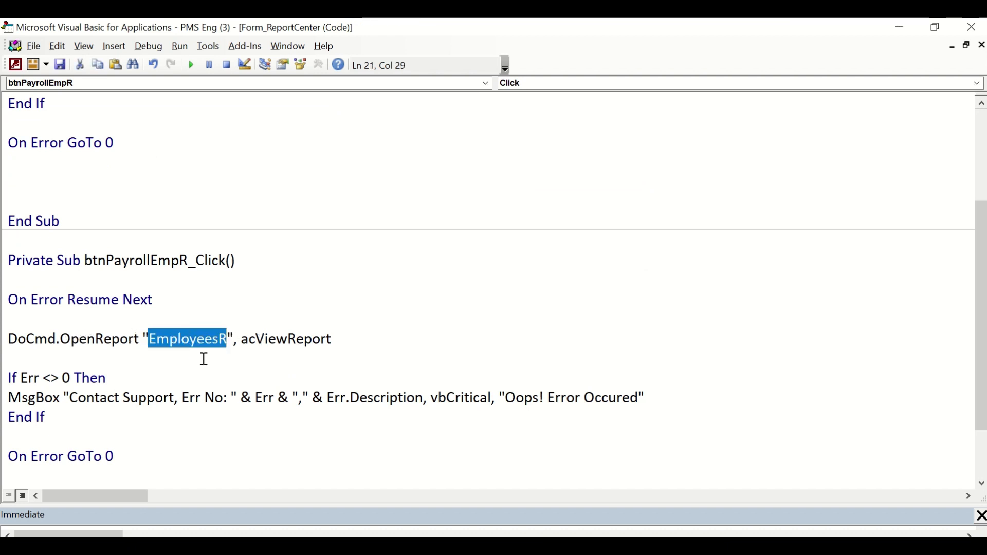
pyautogui.hotkey('alt', 'F11')
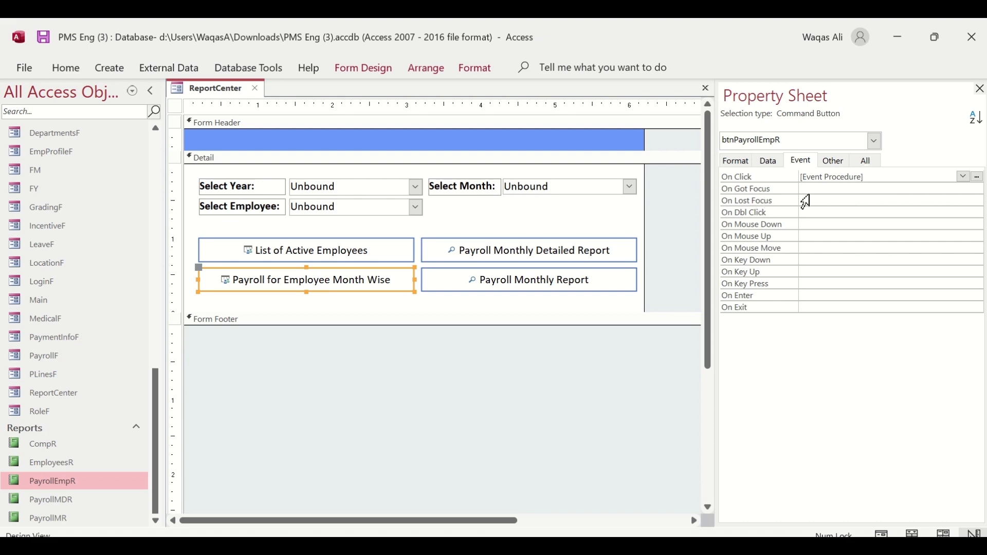
pyautogui.click(847, 164)
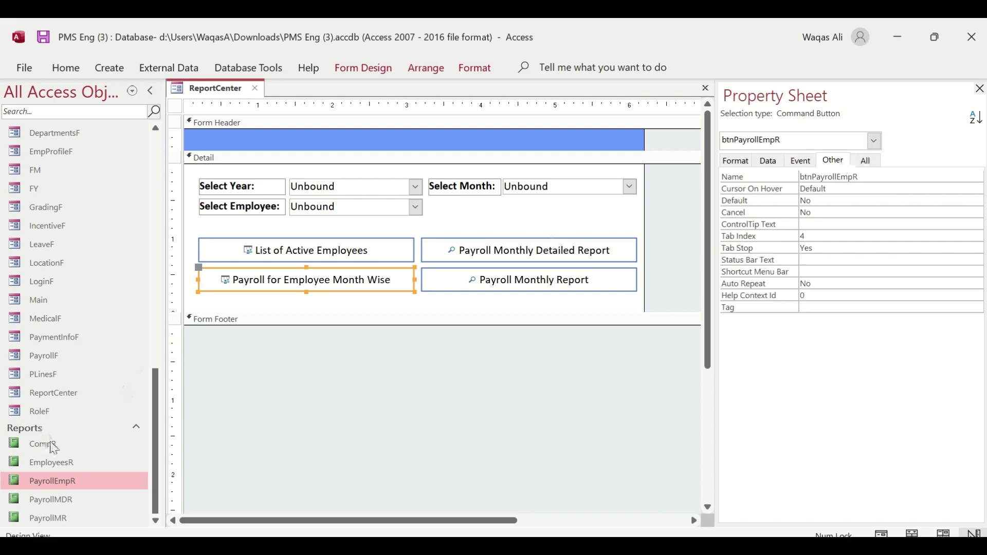
pyautogui.hotkey('alt', 'Tab')
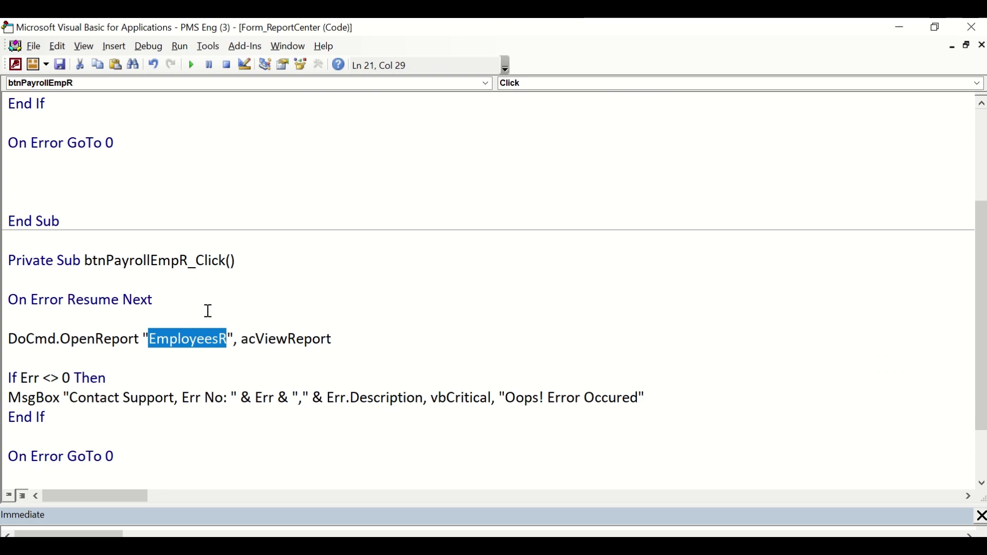
pyautogui.hotkey('alt', 'Tab')
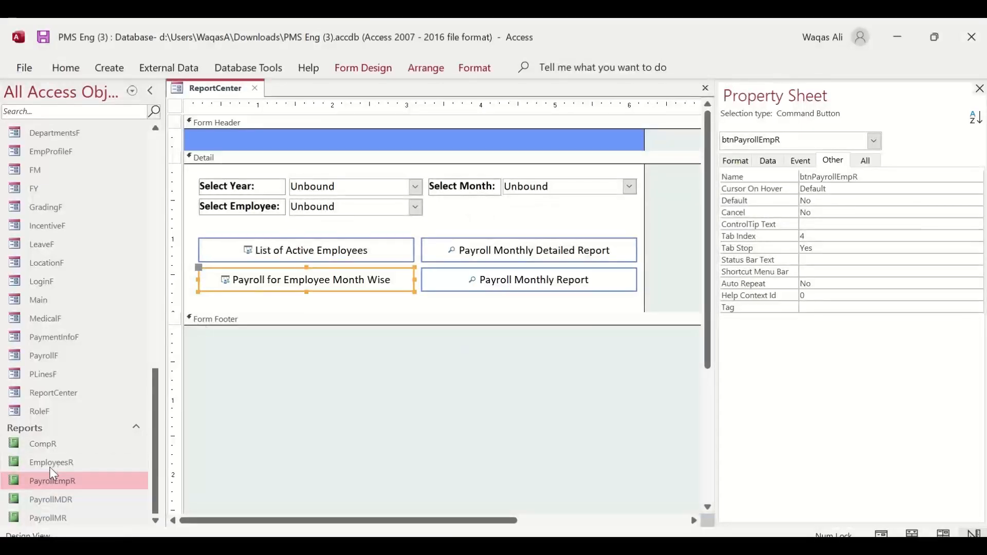
pyautogui.rightClick(70, 486)
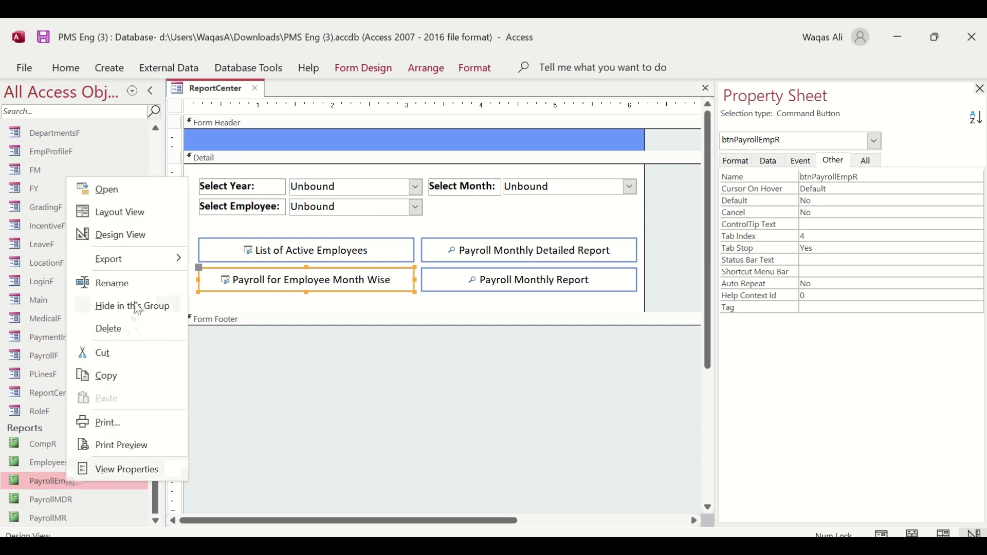
pyautogui.click(134, 283)
pyautogui.rightClick(52, 481)
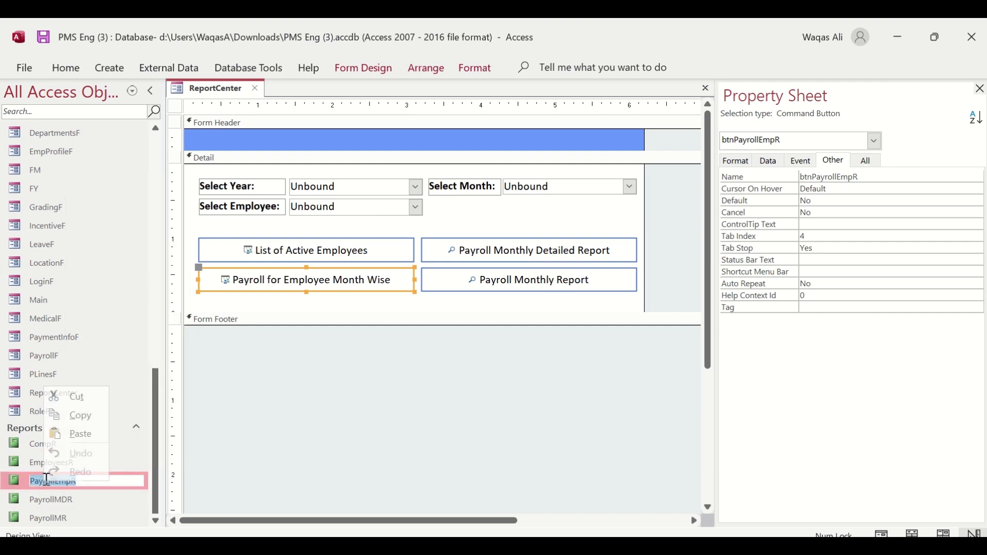
pyautogui.click(82, 421)
pyautogui.press('Escape')
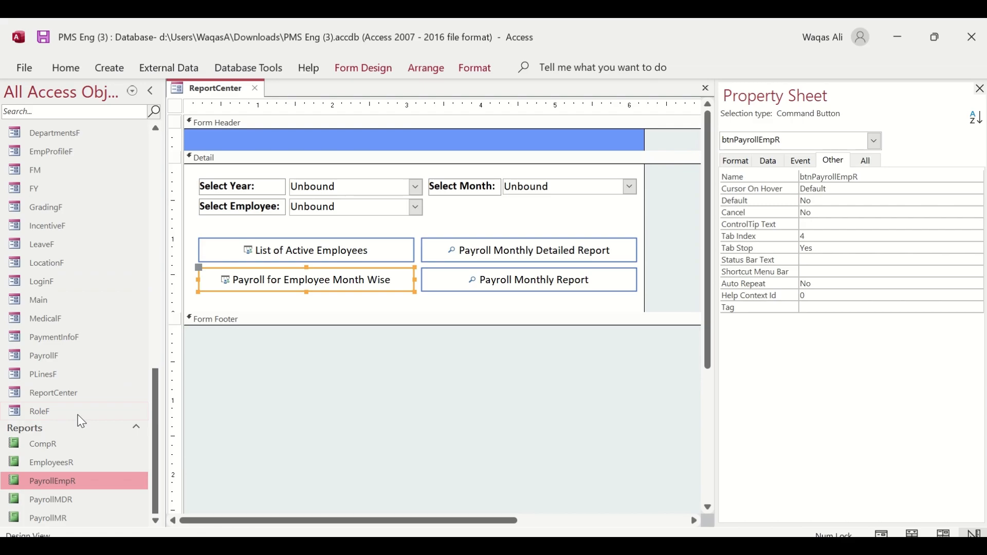
# - Set the report opened by btnPayrollEmpR_Click to "PayrollEmpR" and close the code editor
pyautogui.hotkey('alt', 'F11')
pyautogui.hotkey('ctrl', 'v')
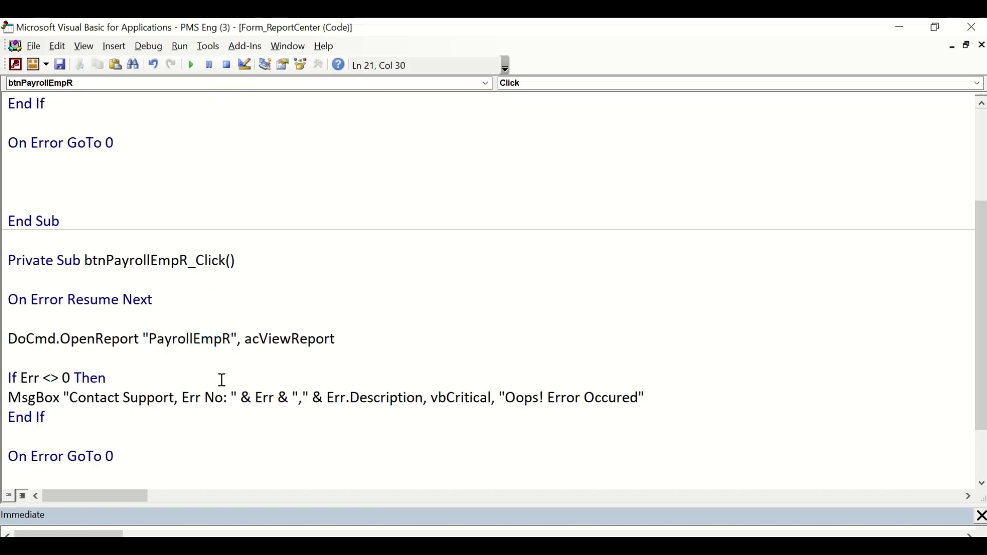
pyautogui.click(169, 360)
pyautogui.click(972, 27)
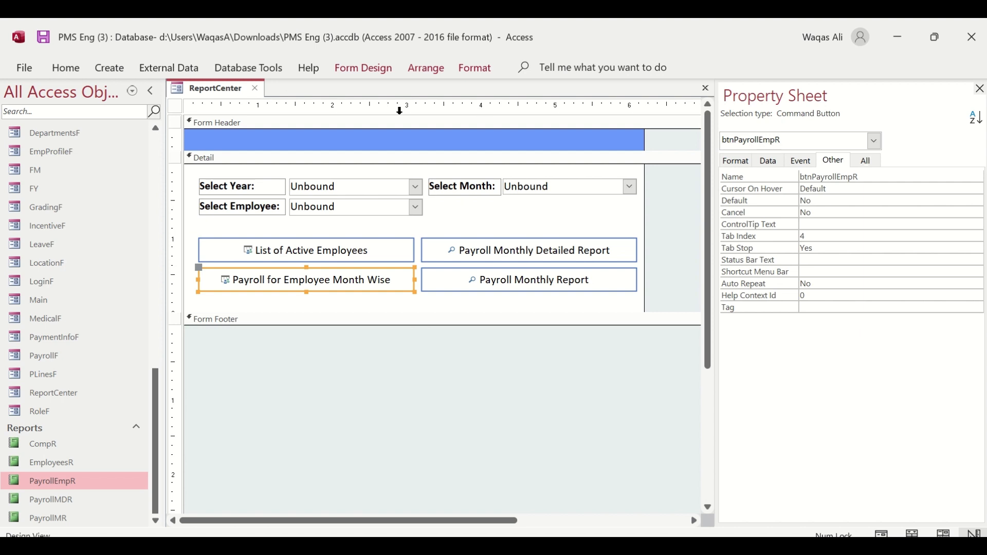
# - Show ReportCenter in Form View, test Payroll for Employee Month Wise without an employee selected, and view the Select Employee choices
pyautogui.rightClick(195, 92)
pyautogui.click(251, 182)
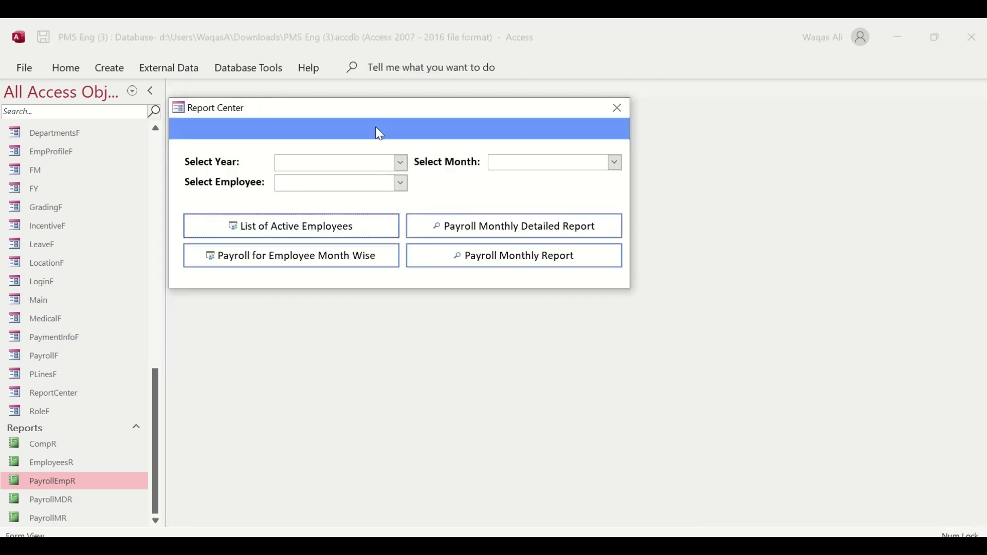
pyautogui.moveTo(376, 128); pyautogui.dragTo(509, 218)
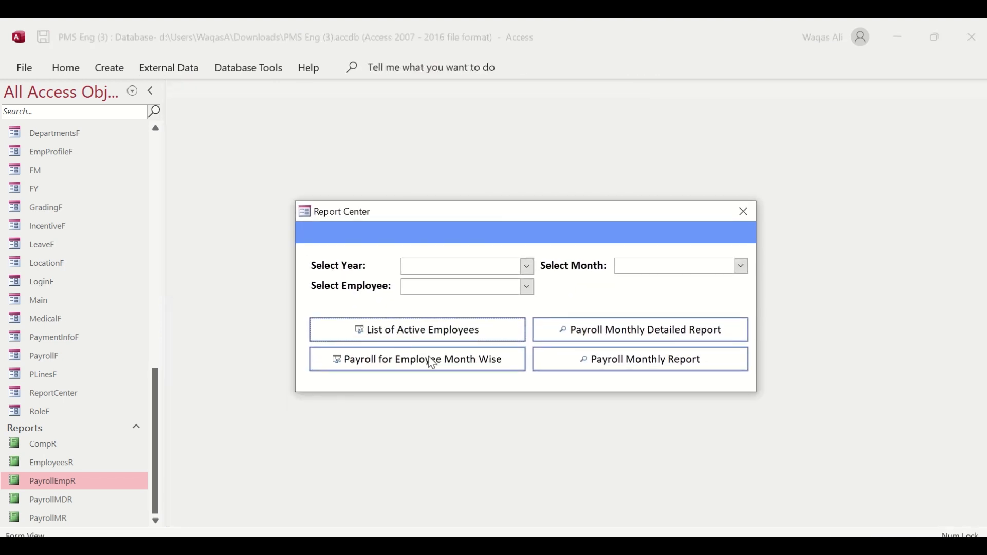
pyautogui.click(432, 363)
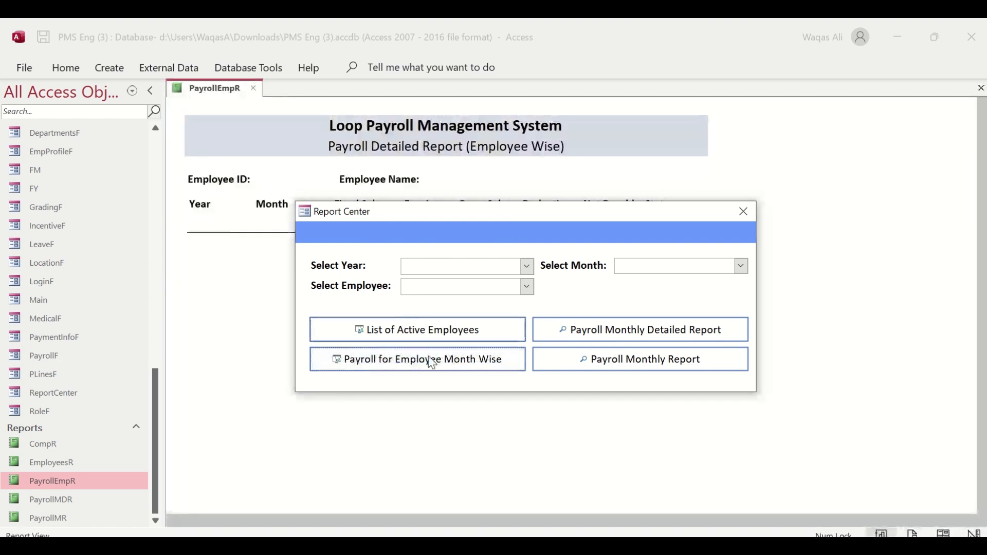
pyautogui.moveTo(464, 219); pyautogui.dragTo(435, 325)
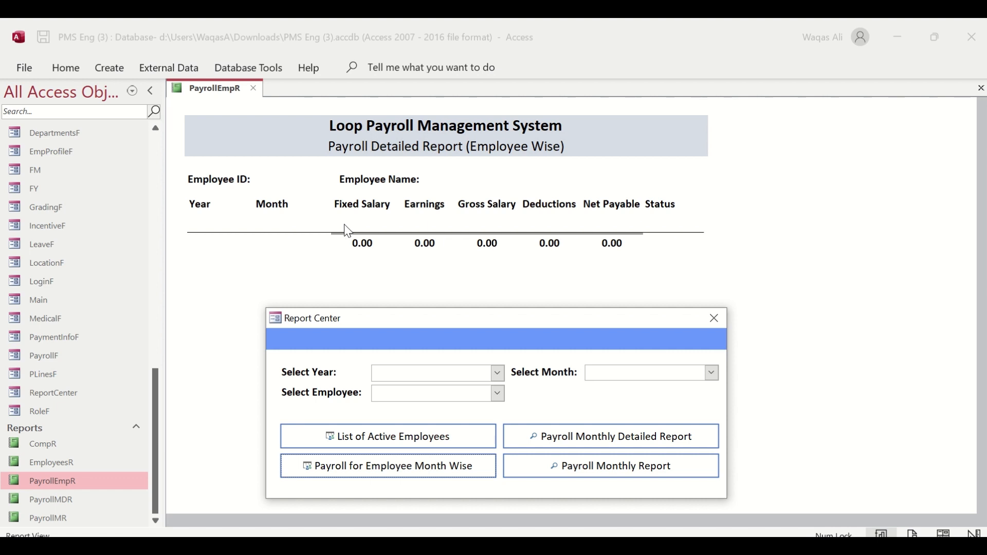
pyautogui.moveTo(521, 323); pyautogui.dragTo(521, 258)
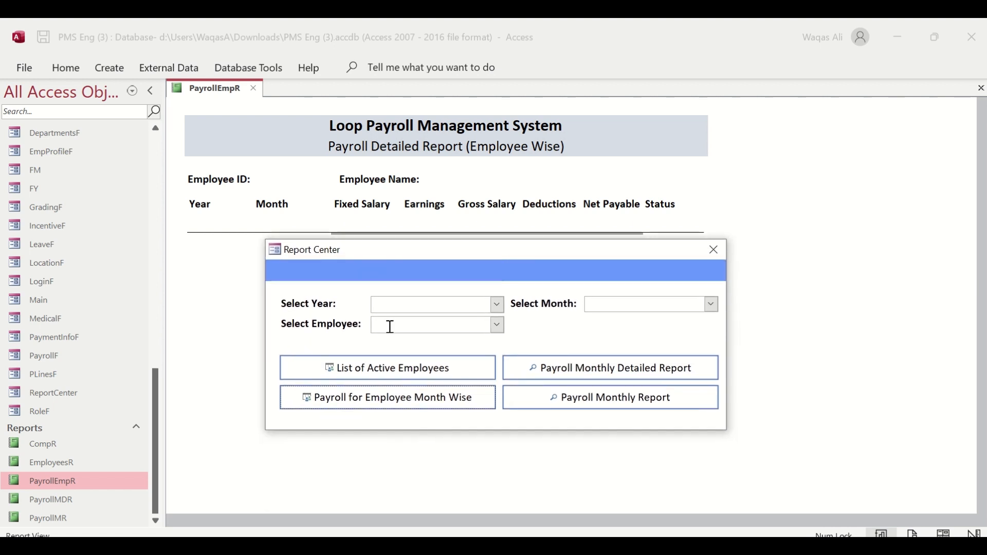
pyautogui.click(497, 329)
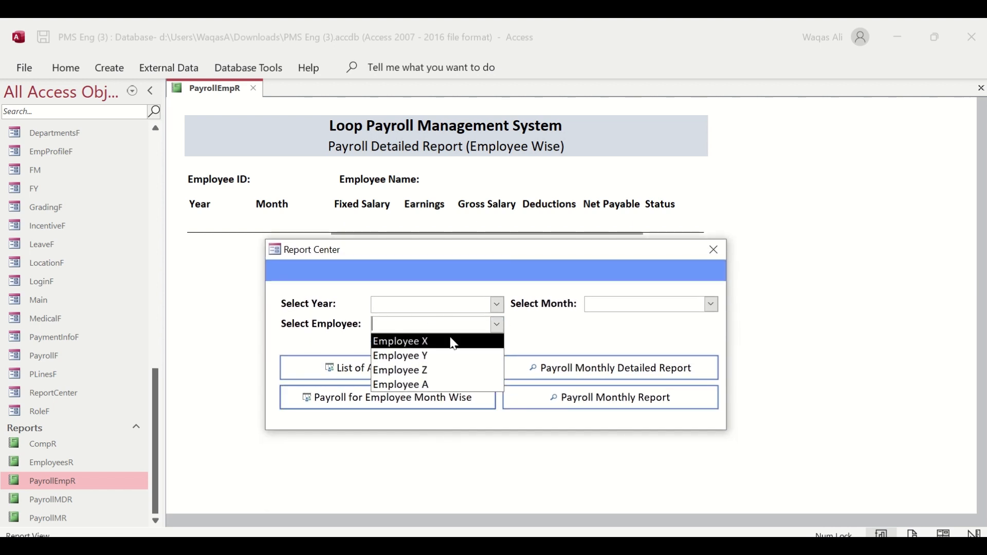
pyautogui.click(552, 342)
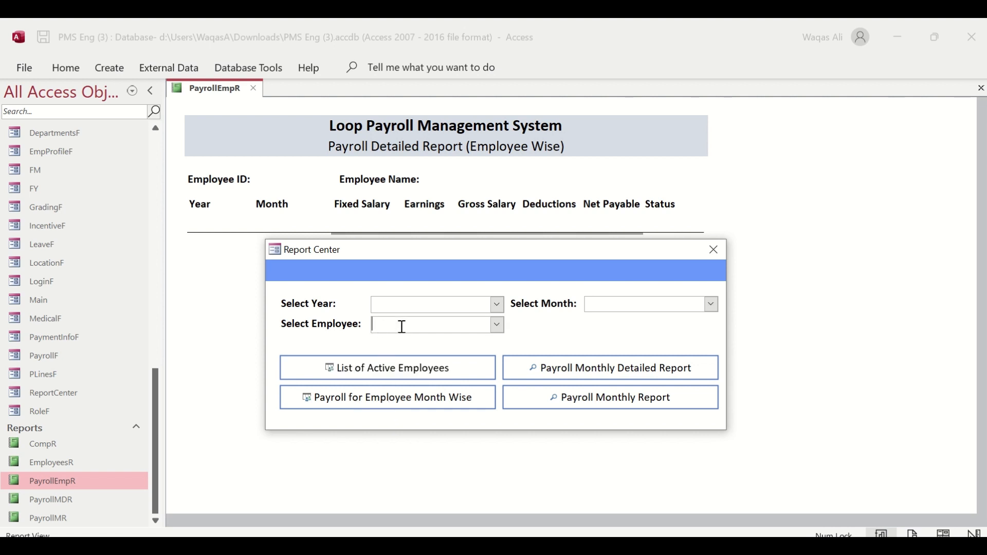
# - Return ReportCenter to Design View and open the On Click procedure of the Payroll for Employee Month Wise button
pyautogui.rightClick(578, 322)
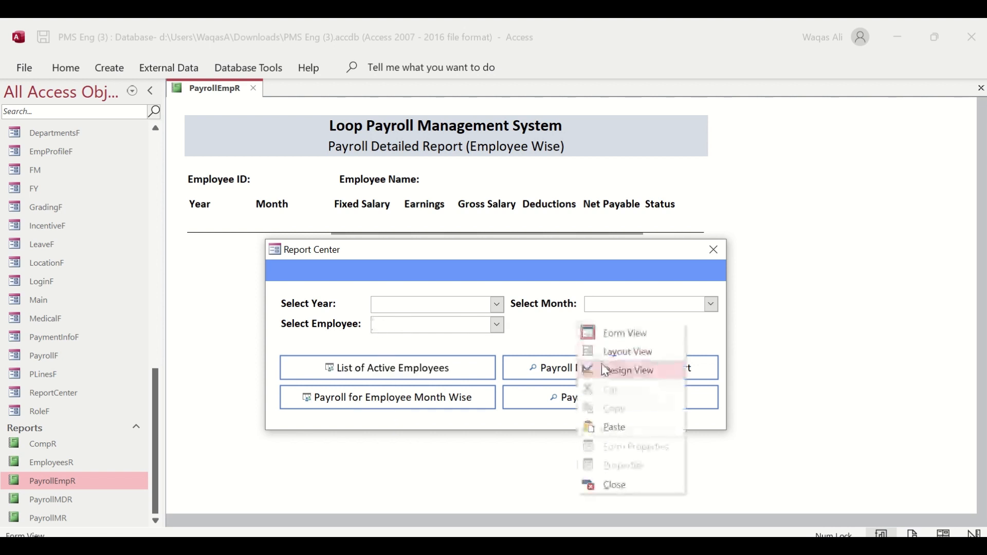
pyautogui.click(617, 371)
pyautogui.click(379, 280)
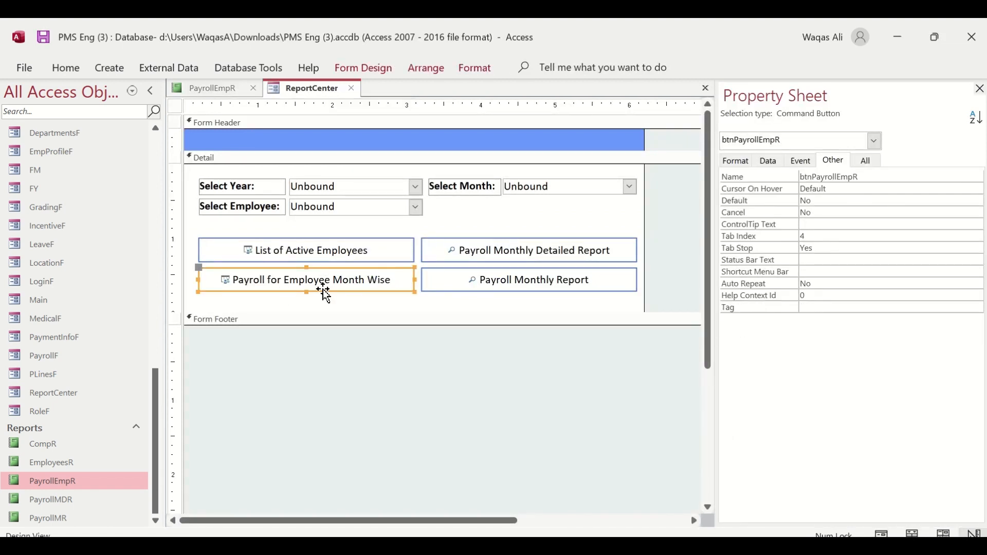
pyautogui.click(801, 161)
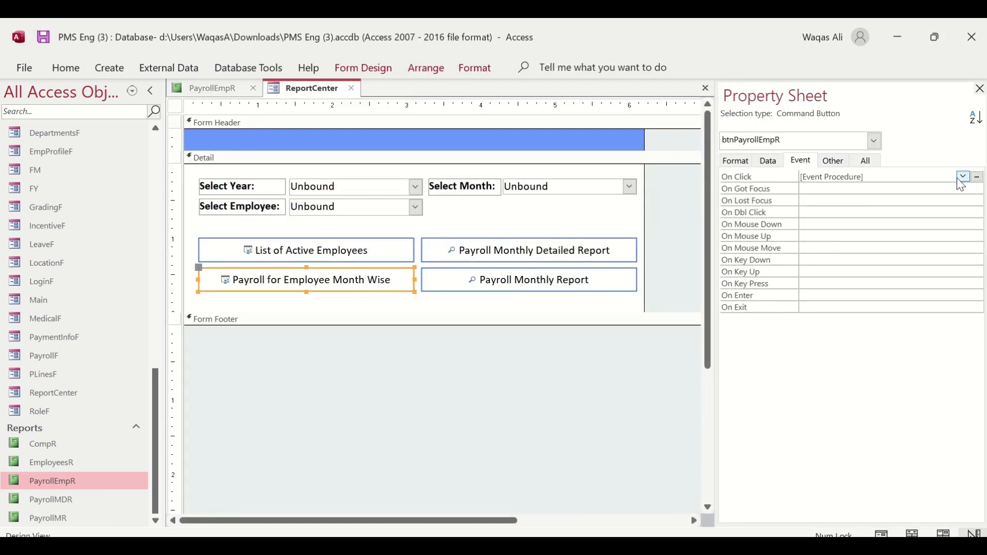
pyautogui.click(977, 178)
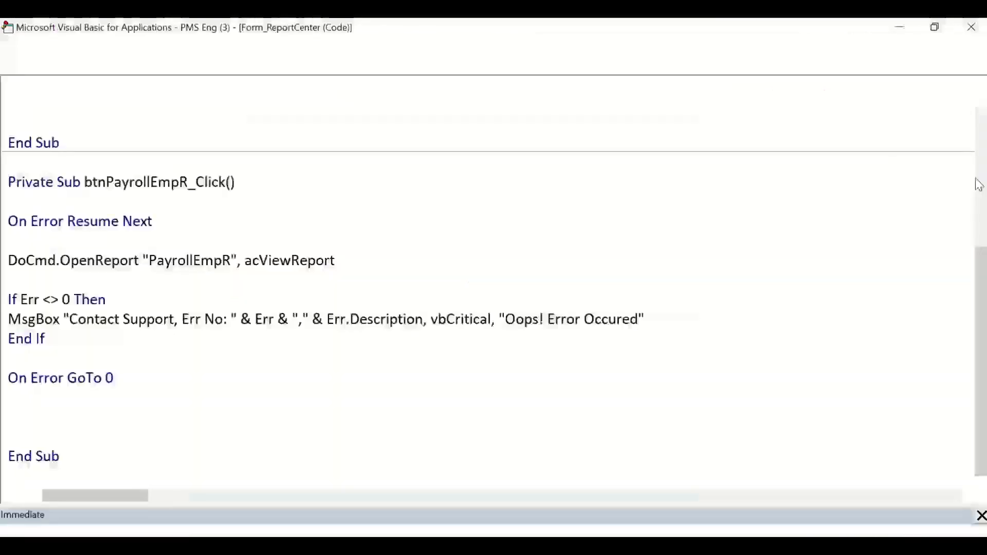
# - Below On Error Resume Next in btnPayrollEmpR_Click, add the condition If IsNull(Me.cboEmps.Value) = True Then
pyautogui.click(164, 240)
pyautogui.press('Return')
pyautogui.press('Return')
pyautogui.press('Return')
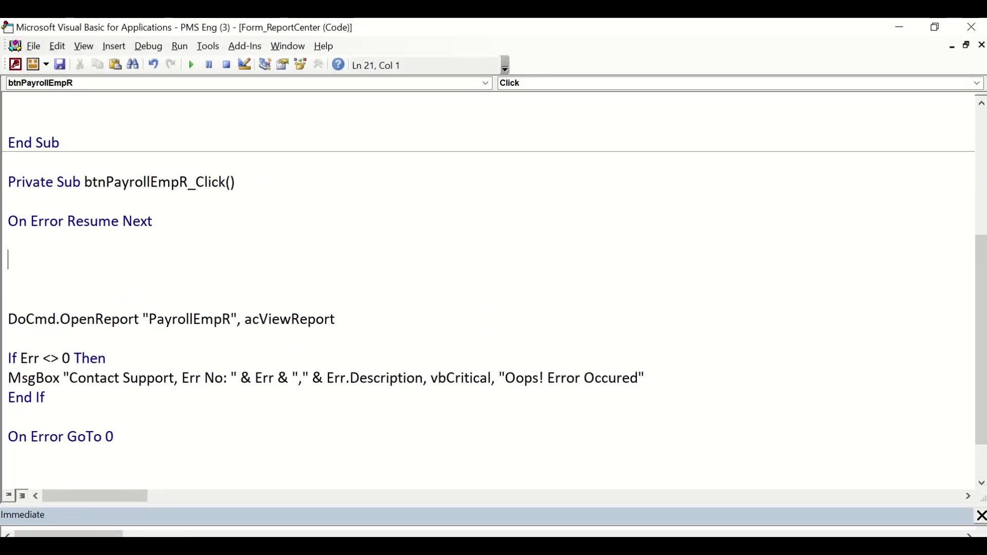
pyautogui.write('if isnull(me.')
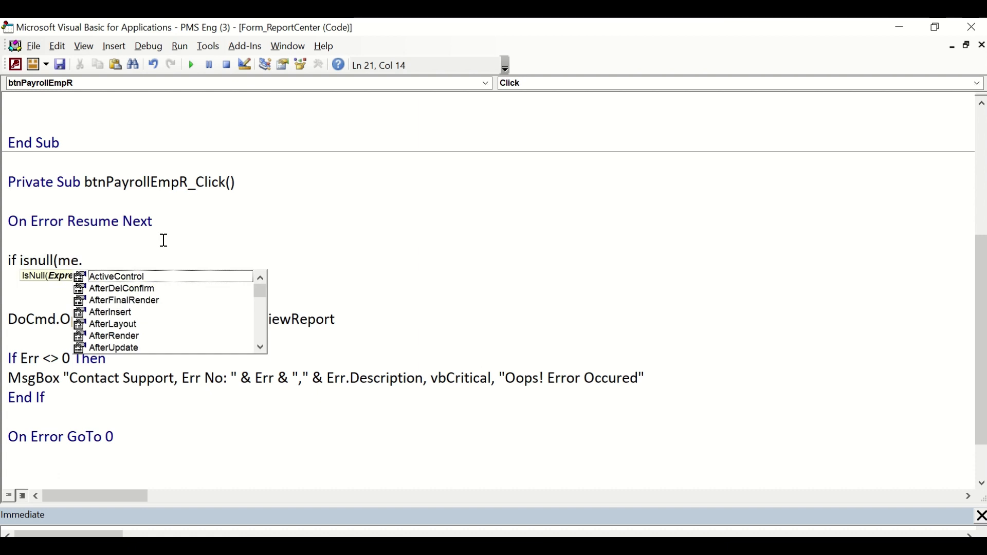
pyautogui.write('cboEmps')
pyautogui.press('Tab')
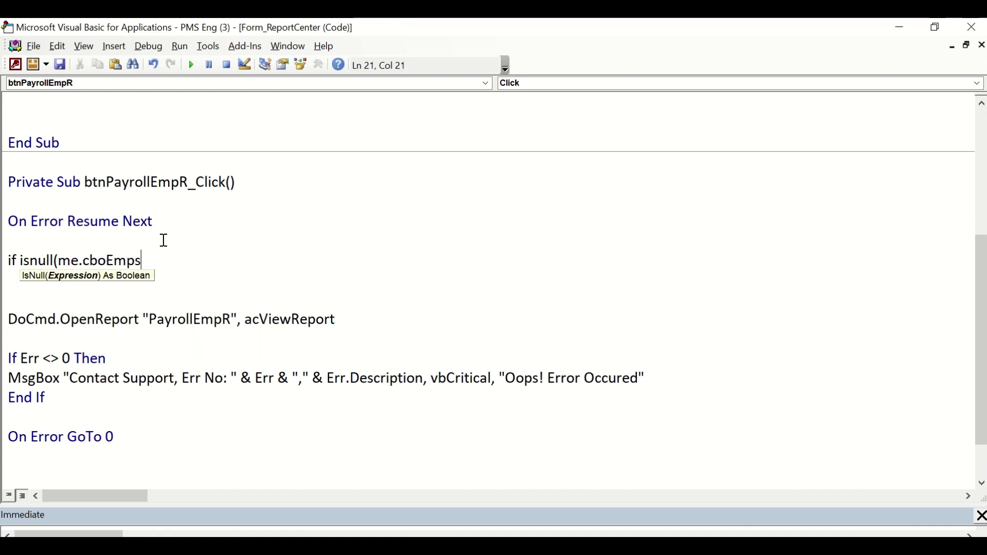
pyautogui.write('.')
pyautogui.hotkey('alt', 'Tab')
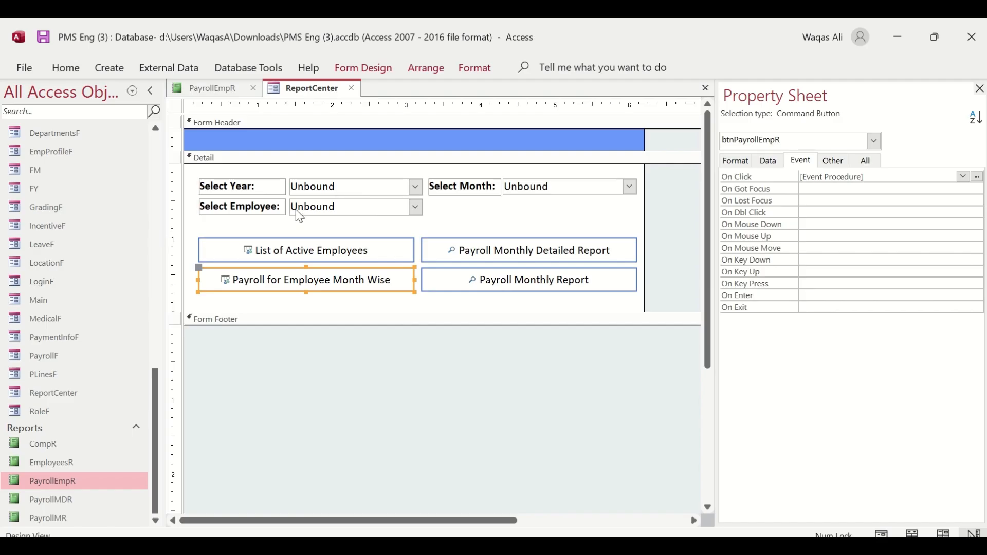
pyautogui.hotkey('alt', 'Tab')
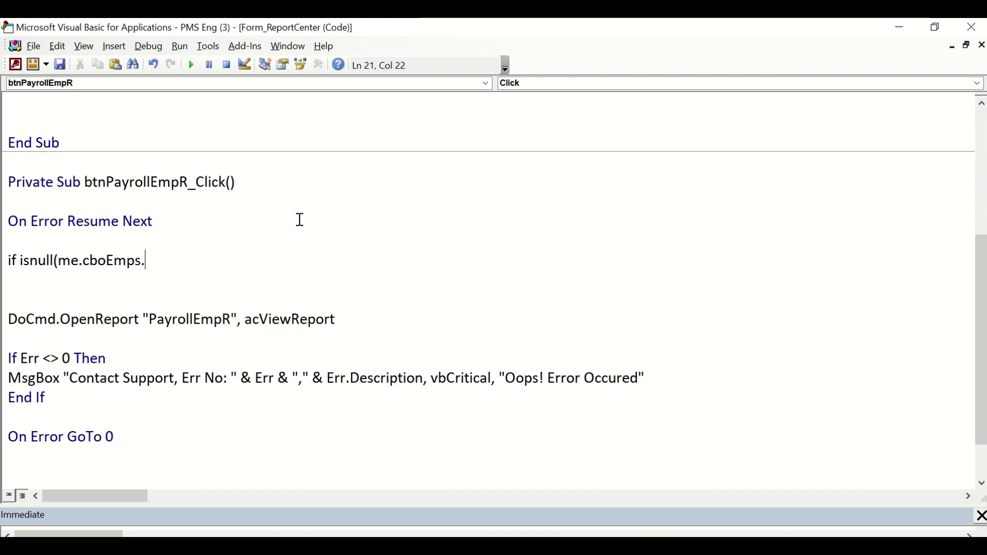
pyautogui.write('val')
pyautogui.press('Tab')
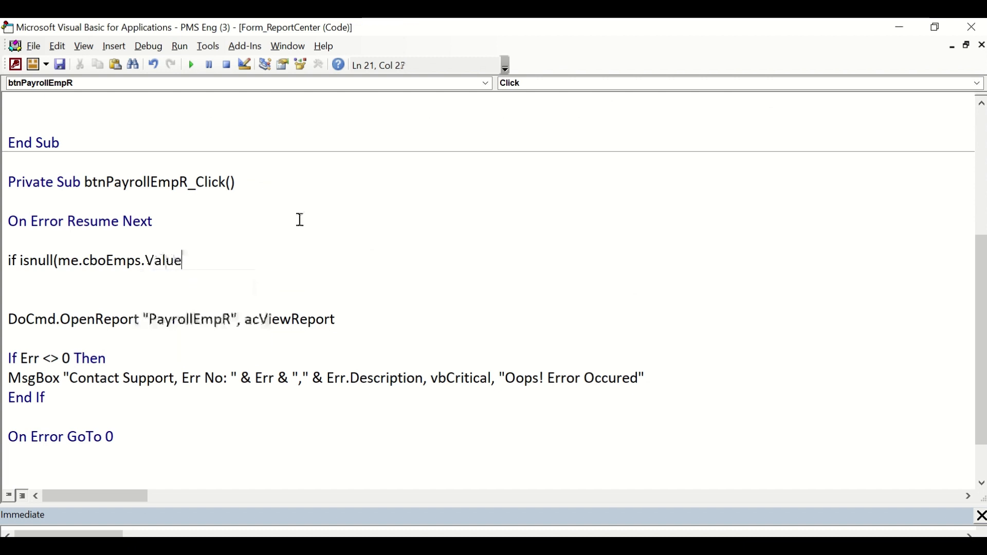
pyautogui.write(') =True then')
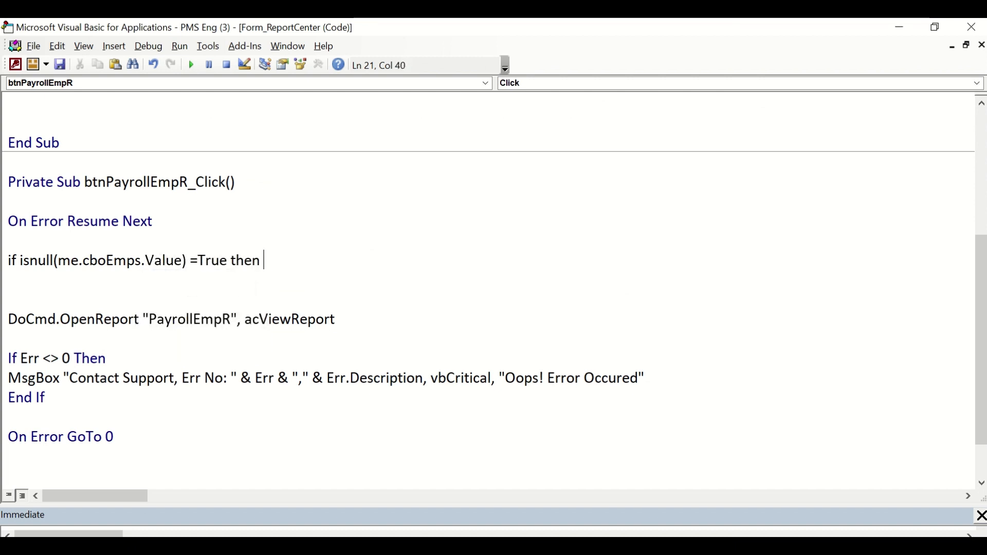
pyautogui.press('Return')
# - In the missing-employee branch, add DoCmd.Beep and a vbCritical MsgBox reading "Please choose the employee." with the title "Information"
pyautogui.write('docmd.bee')
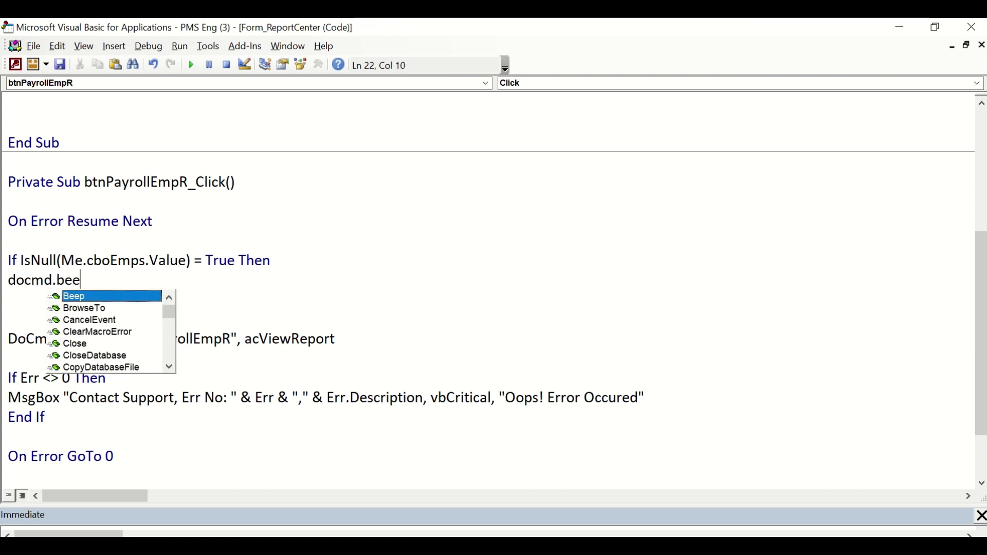
pyautogui.press('Return')
pyautogui.write('msgbo')
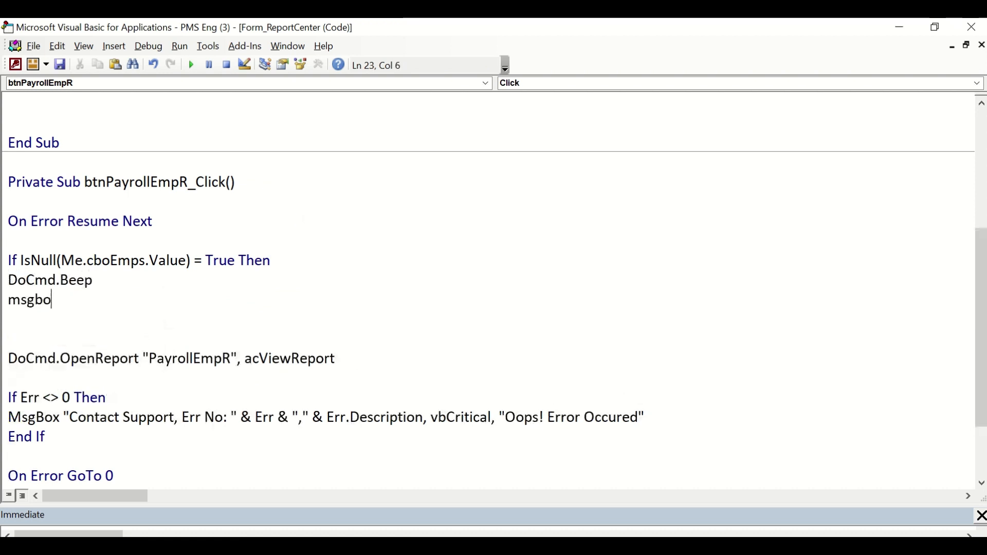
pyautogui.write('x "Ple"')
pyautogui.press('Left')
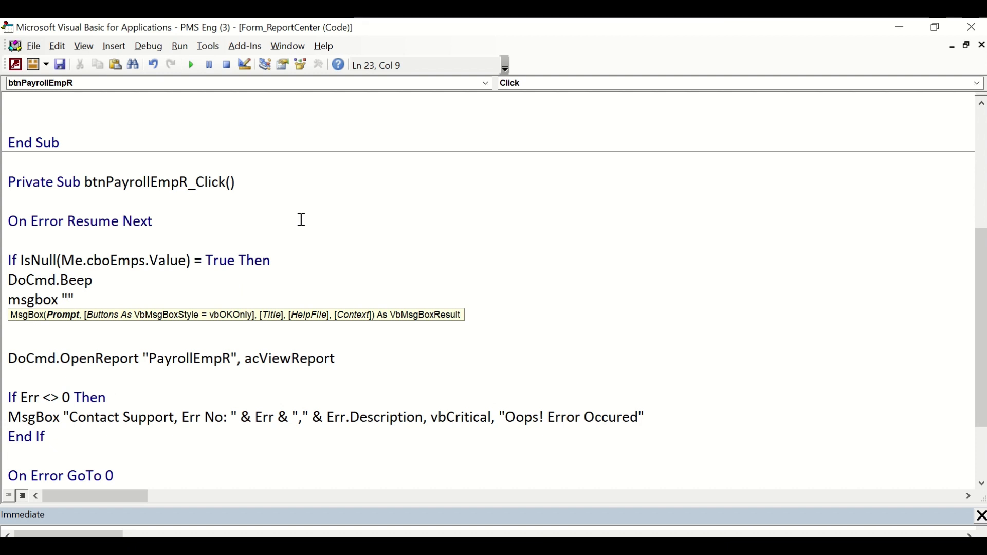
pyautogui.write('Please choose the em')
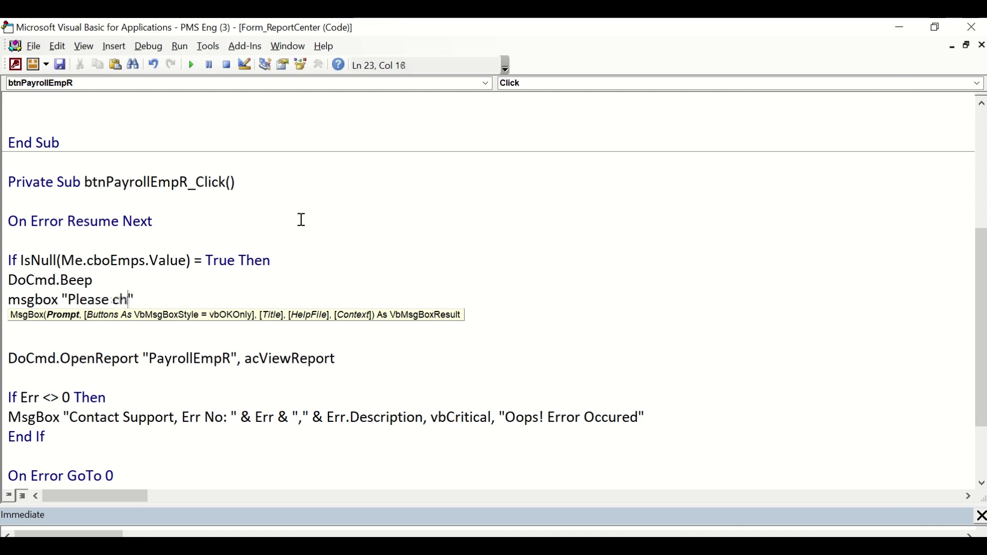
pyautogui.write('plio')
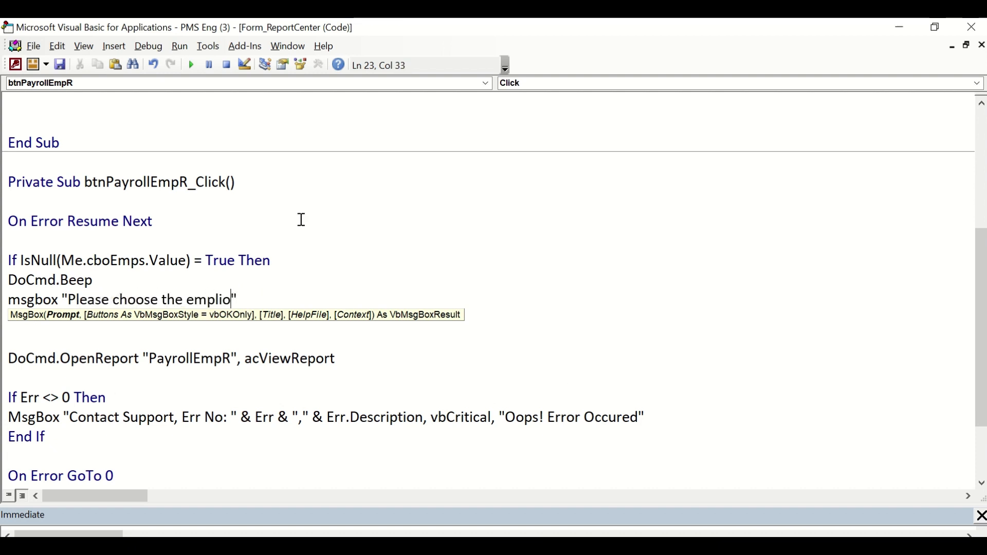
pyautogui.write('oyee.",')
pyautogui.press('Down')
pyautogui.press('Down')
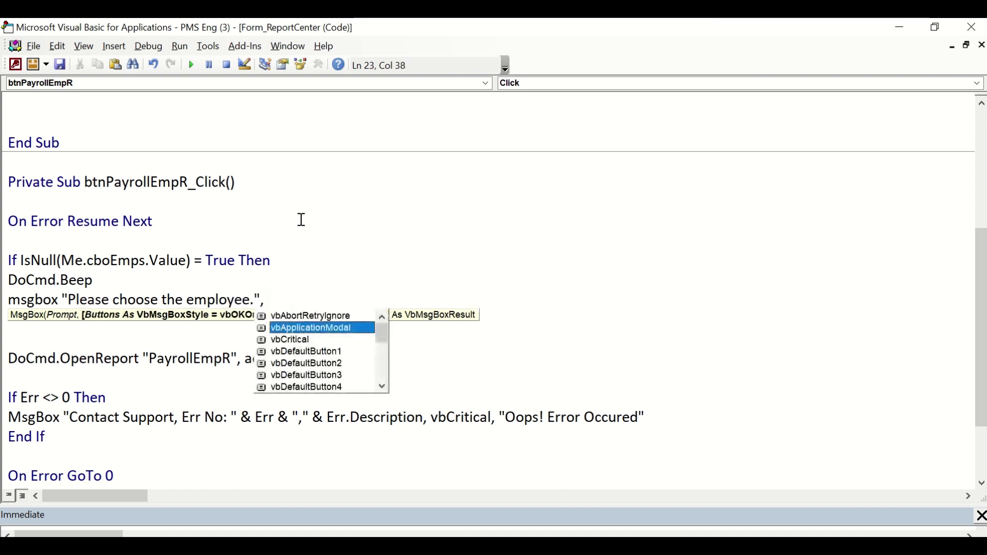
pyautogui.press('Tab')
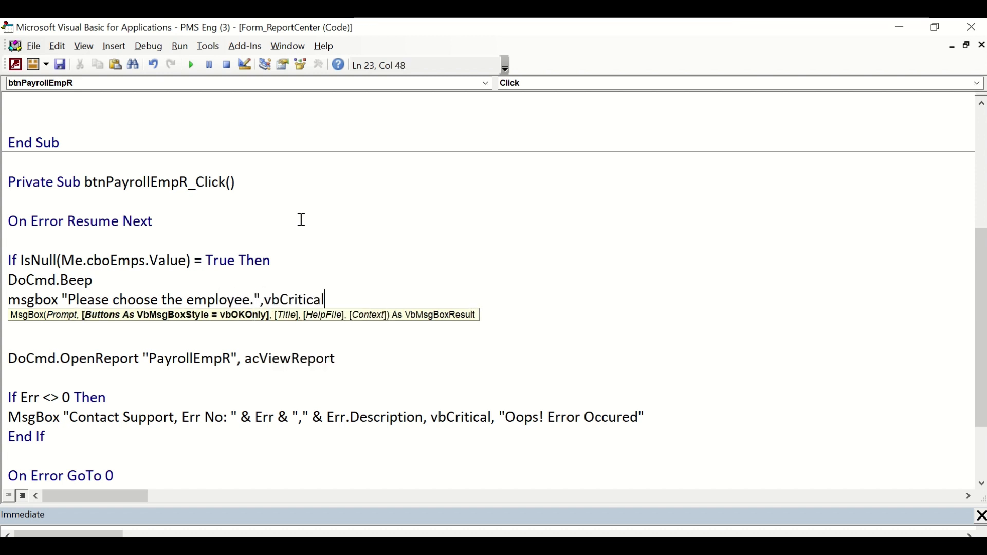
pyautogui.write(',""Information')
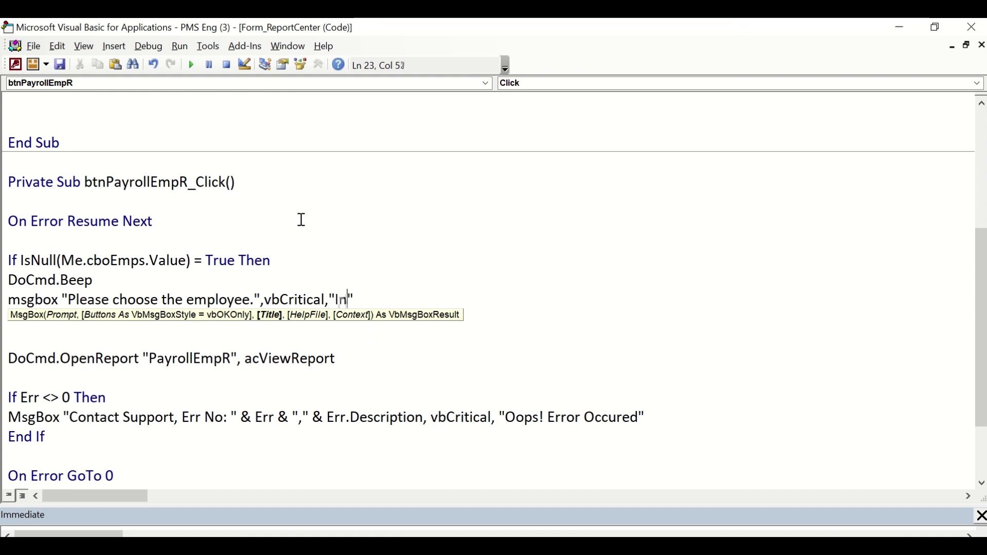
pyautogui.press('Right')
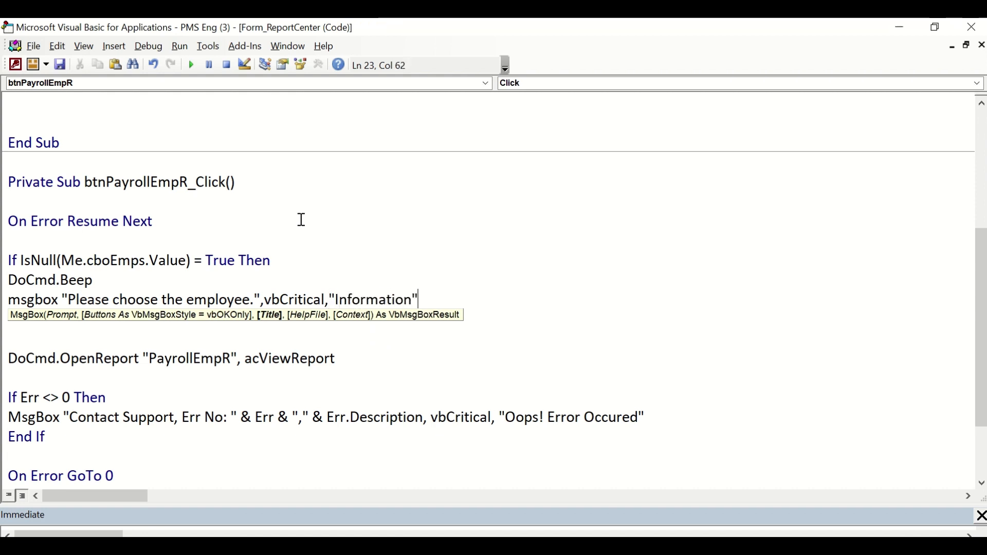
# - Enclose the DoCmd.OpenReport "PayrollEmpR" line between Else and End If, and close the code editor
pyautogui.press('Return')
pyautogui.press('Return')
pyautogui.press('Down')
pyautogui.write('else')
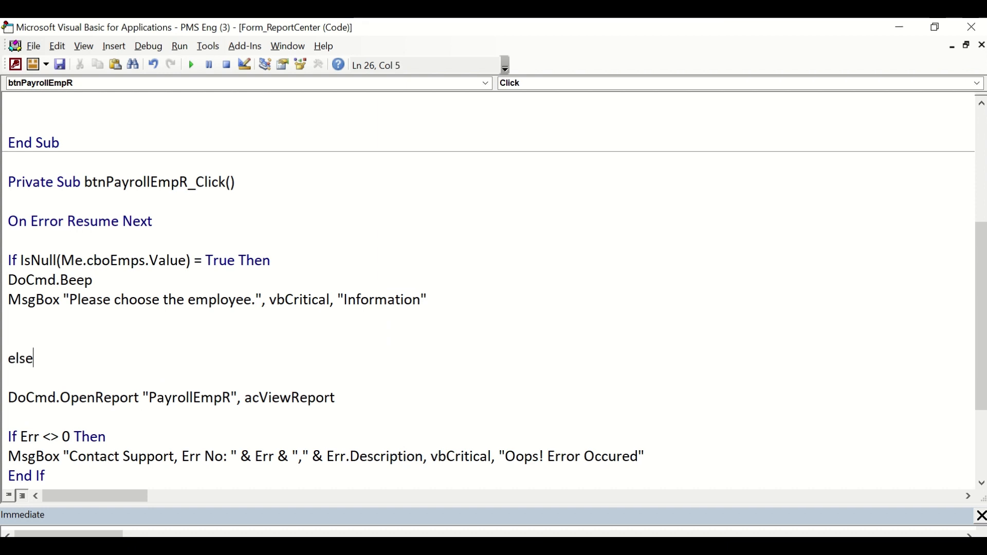
pyautogui.press('Down')
pyautogui.press('Down')
pyautogui.press('Down')
pyautogui.press('Return')
pyautogui.press('Return')
pyautogui.press('Up')
pyautogui.press('Up')
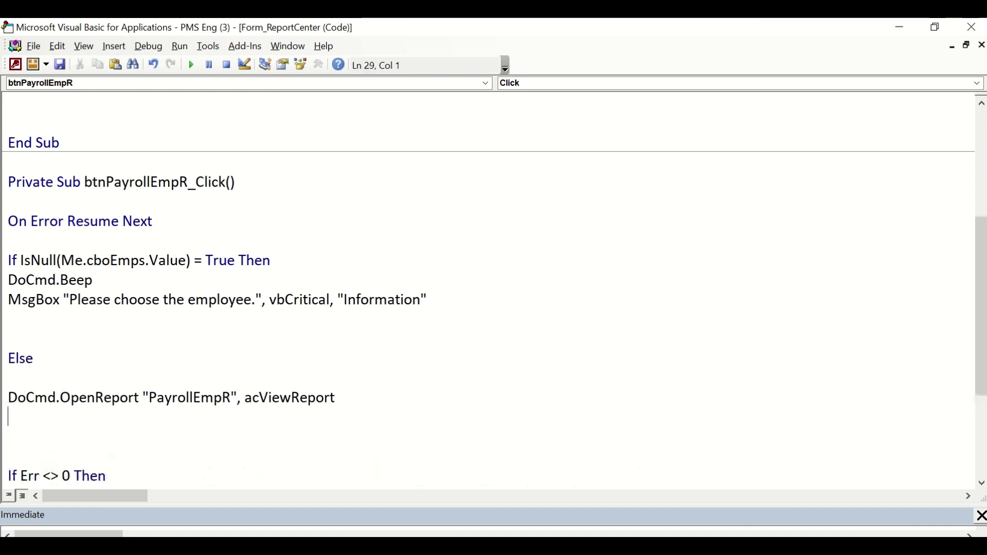
pyautogui.write('end if')
pyautogui.press('Return')
pyautogui.click(967, 34)
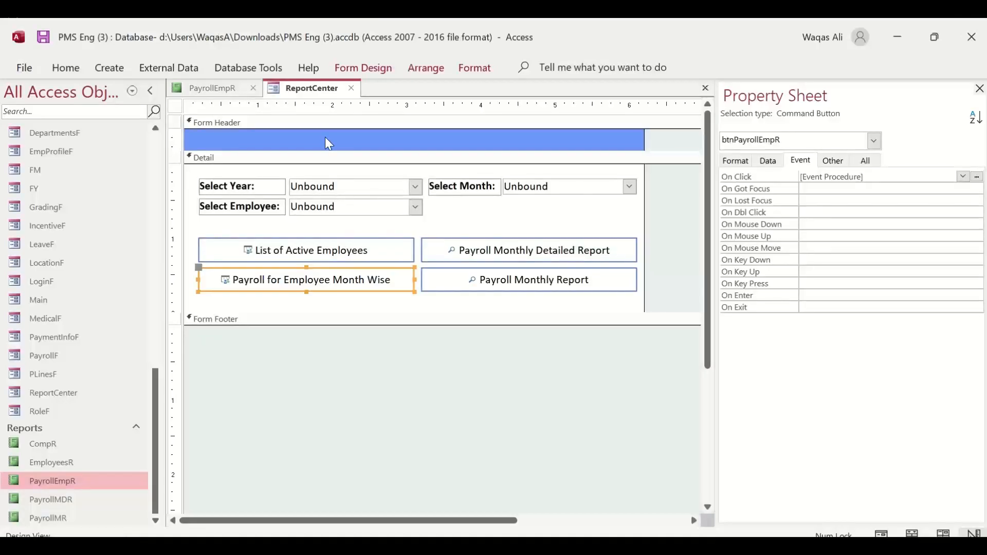
# - Close the open PayrollEmpR report and show ReportCenter in Form View
pyautogui.rightClick(307, 91)
pyautogui.click(234, 93)
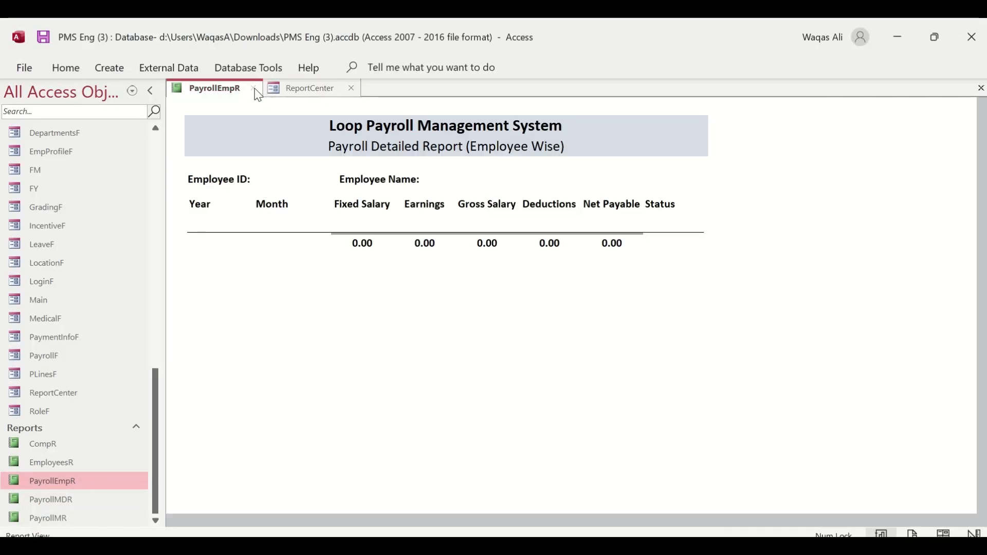
pyautogui.click(257, 90)
pyautogui.rightClick(219, 89)
pyautogui.click(265, 163)
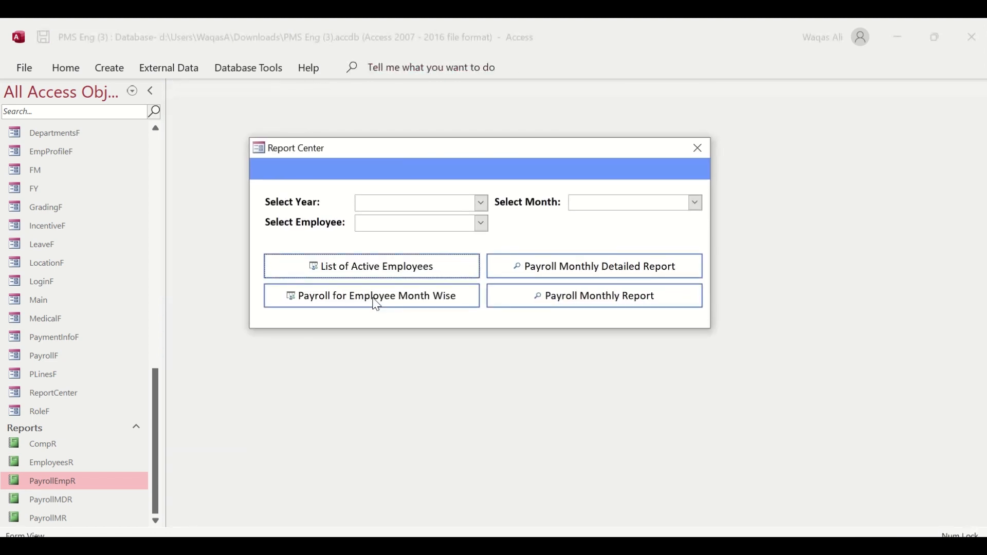
# - Test Payroll for Employee Month Wise with no employee selected and dismiss the message
pyautogui.click(396, 304)
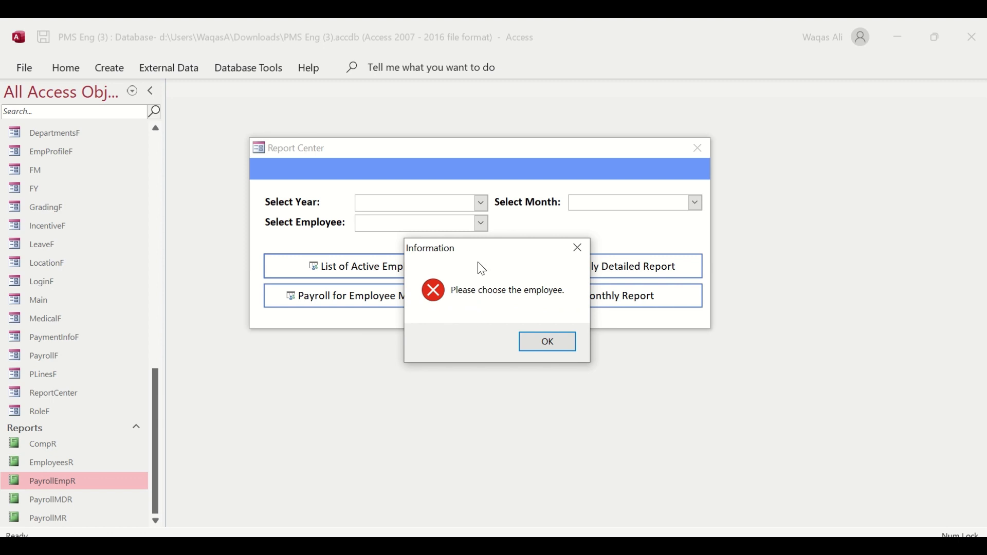
pyautogui.moveTo(483, 251); pyautogui.dragTo(454, 285)
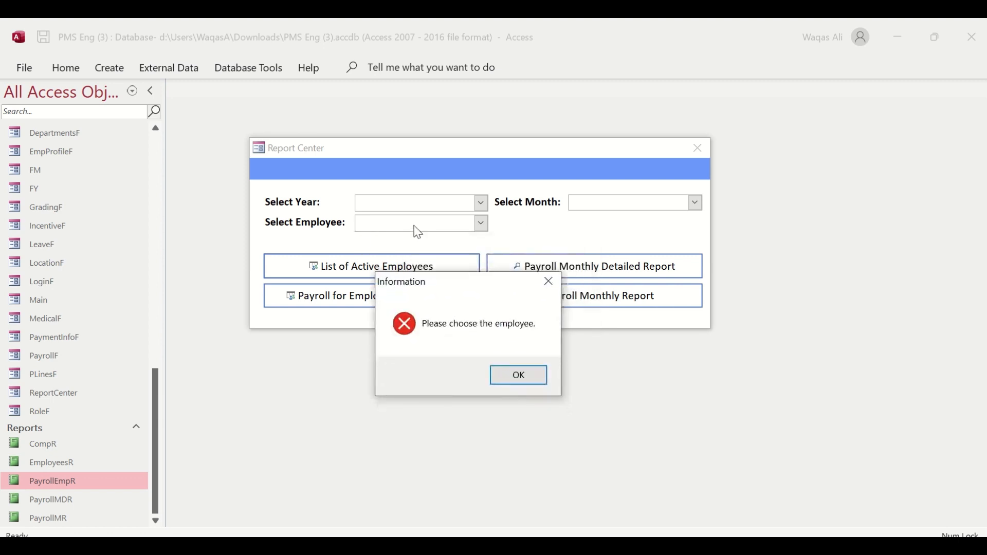
pyautogui.click(519, 376)
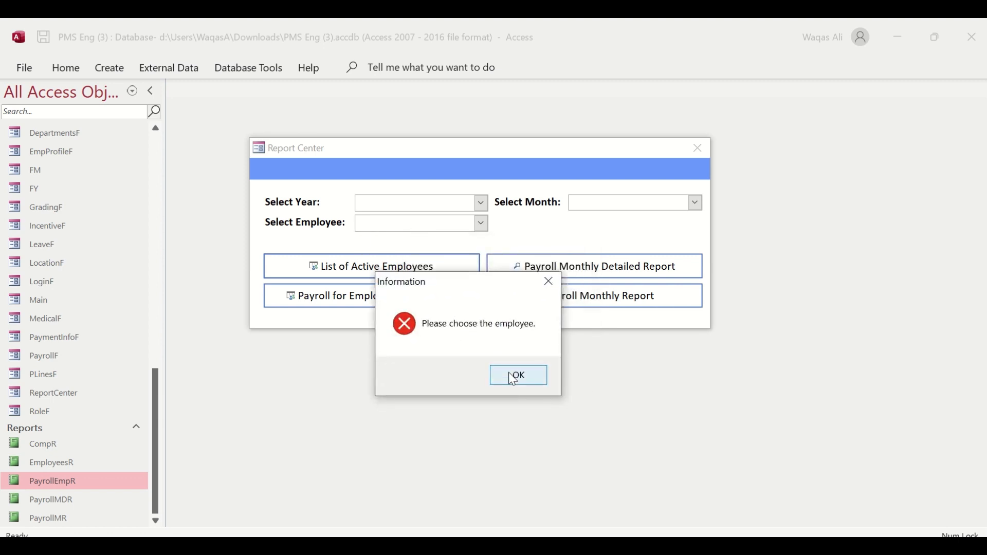
# - Select Employee Y, open Payroll for Employee Month Wise, and move the Report Center window aside to examine the report
pyautogui.click(482, 225)
pyautogui.click(460, 255)
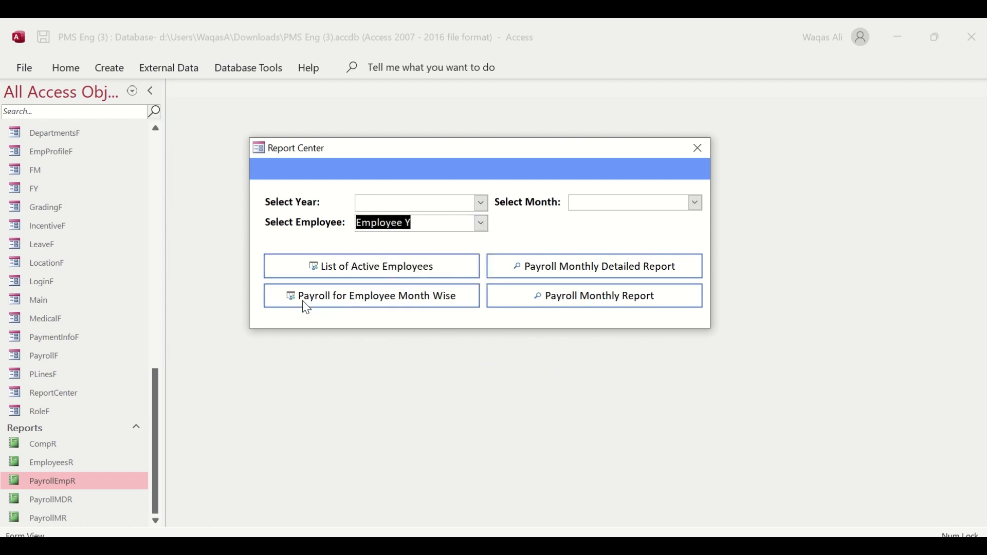
pyautogui.click(389, 308)
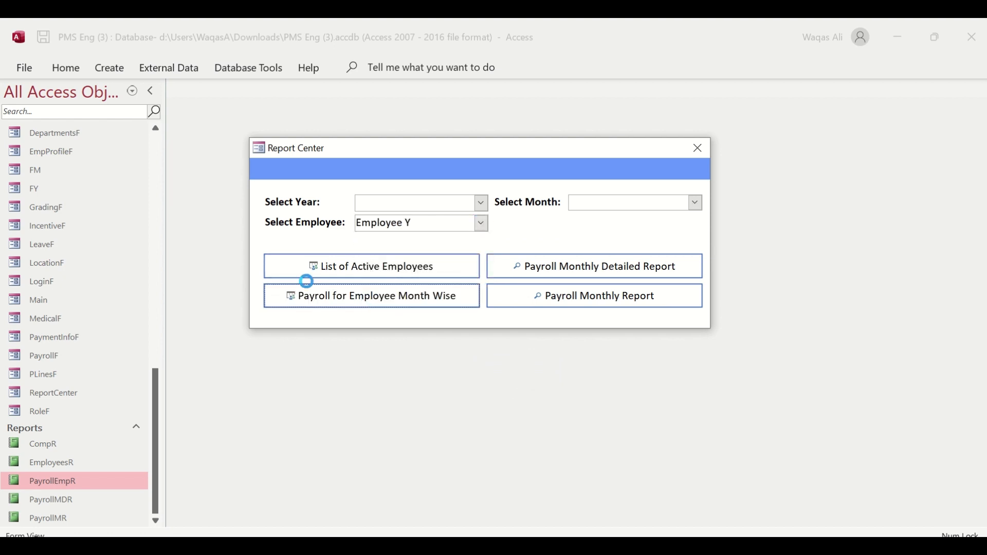
pyautogui.moveTo(434, 156); pyautogui.dragTo(649, 247)
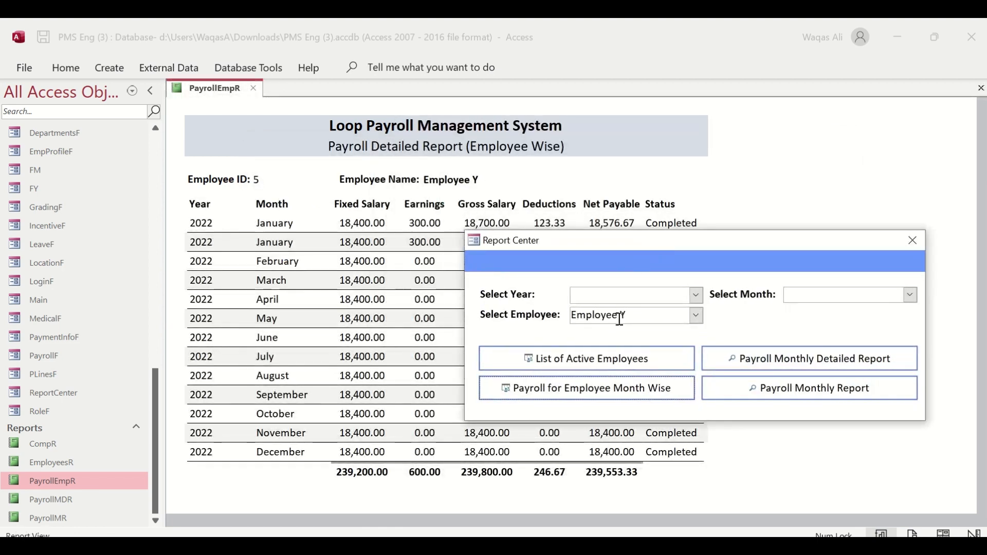
pyautogui.moveTo(629, 315); pyautogui.dragTo(615, 314)
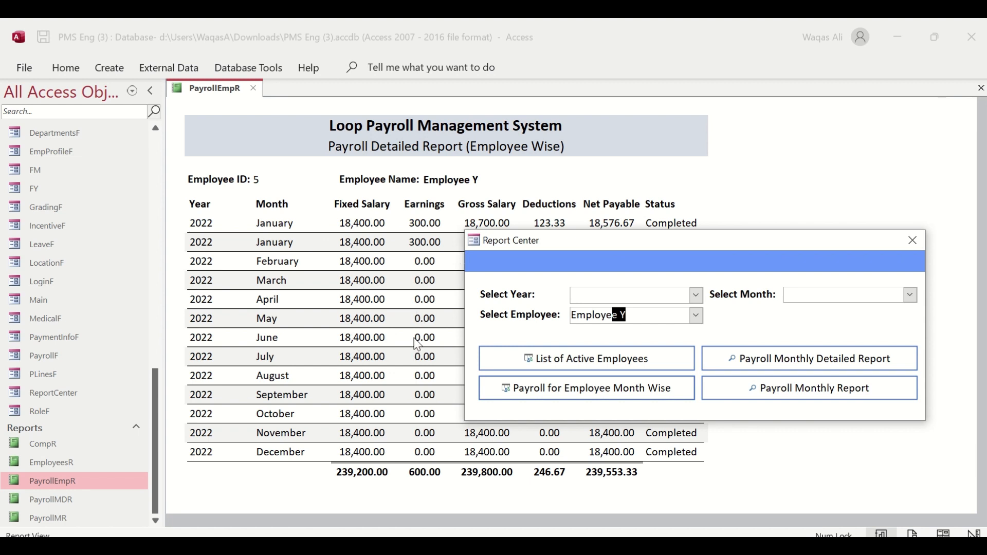
pyautogui.moveTo(617, 245); pyautogui.dragTo(473, 223)
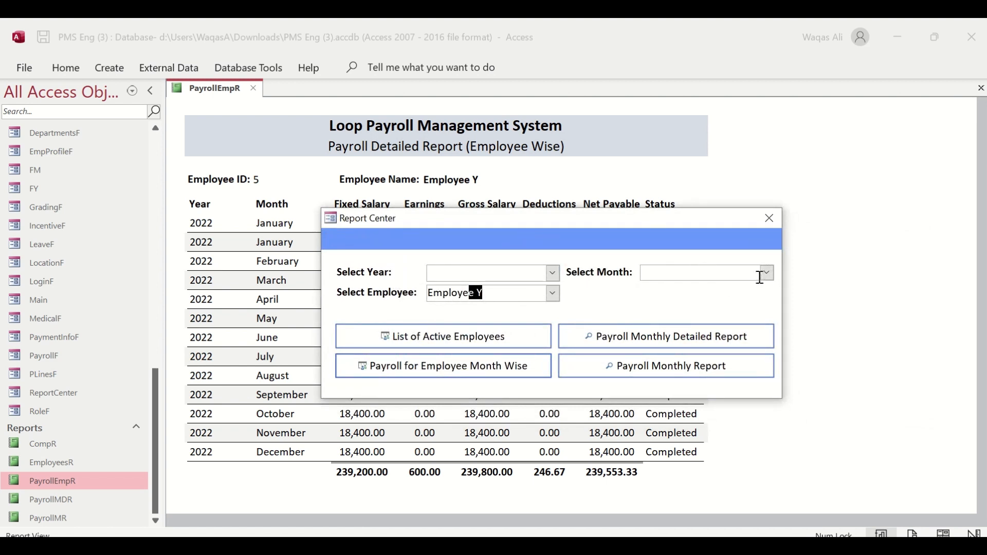
pyautogui.moveTo(656, 232); pyautogui.dragTo(612, 309)
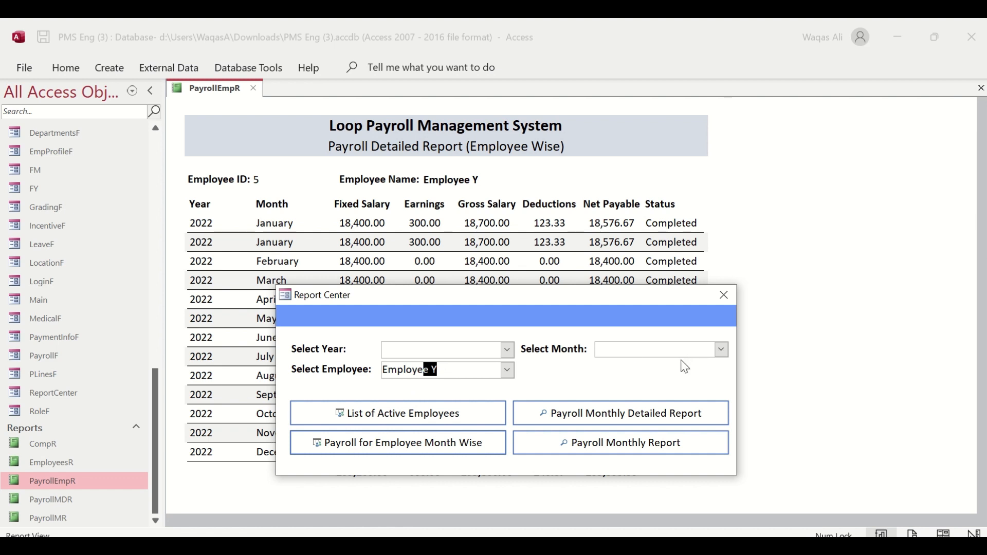
# - Return the ReportCenter form to Design View
pyautogui.click(481, 348)
pyautogui.rightClick(598, 323)
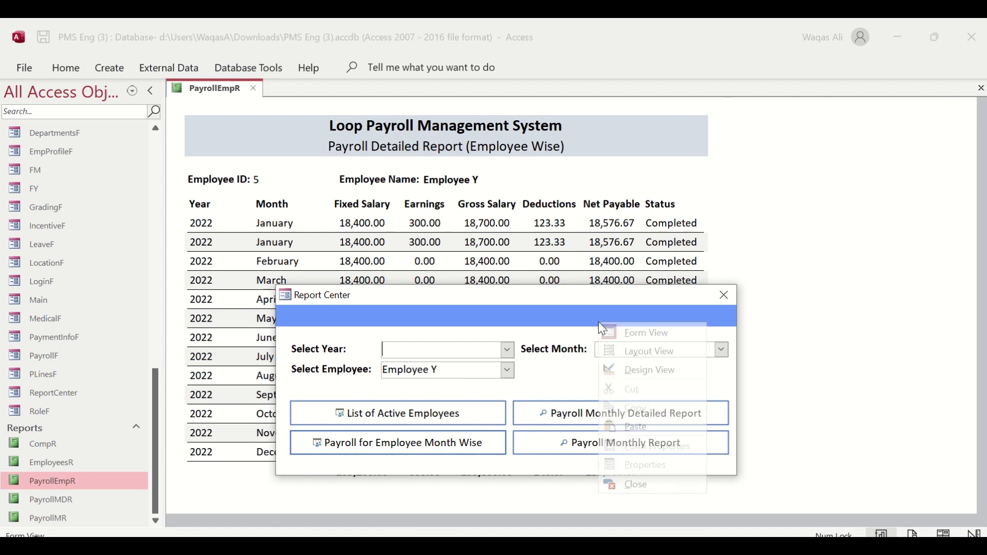
pyautogui.click(624, 369)
# - Switch the PayrollEmpR report to Design View and set its Pop Up and Modal properties to Yes
pyautogui.click(226, 101)
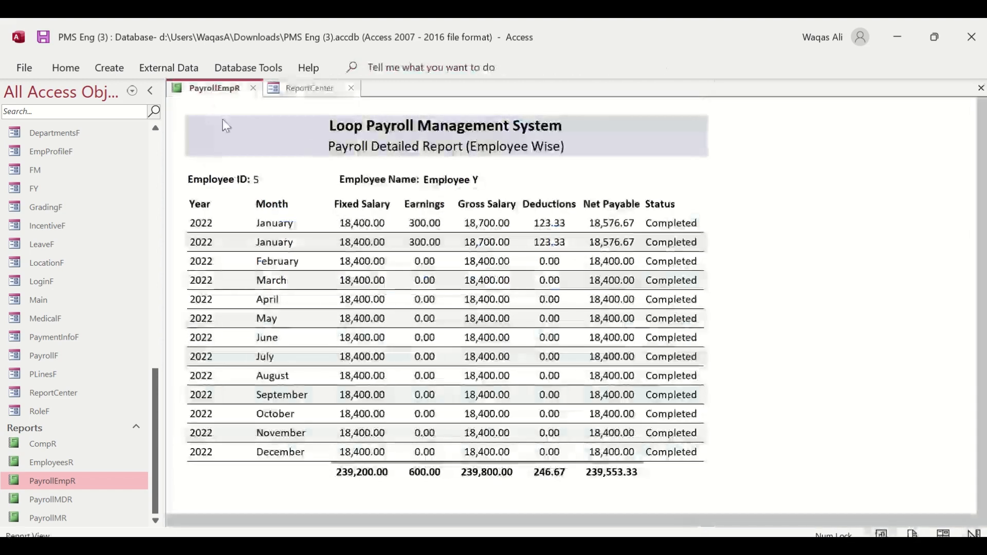
pyautogui.rightClick(562, 145)
pyautogui.click(581, 196)
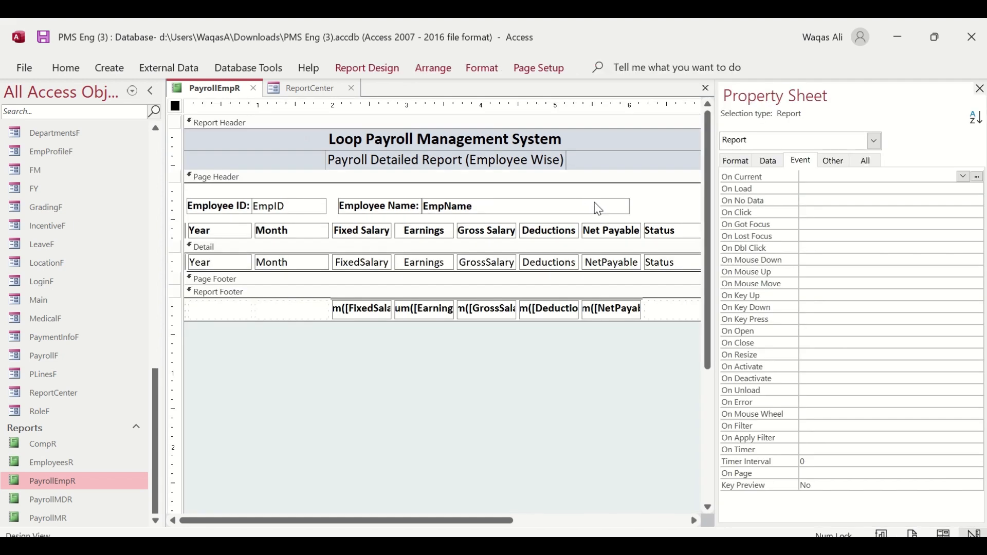
pyautogui.click(833, 161)
pyautogui.doubleClick(835, 178)
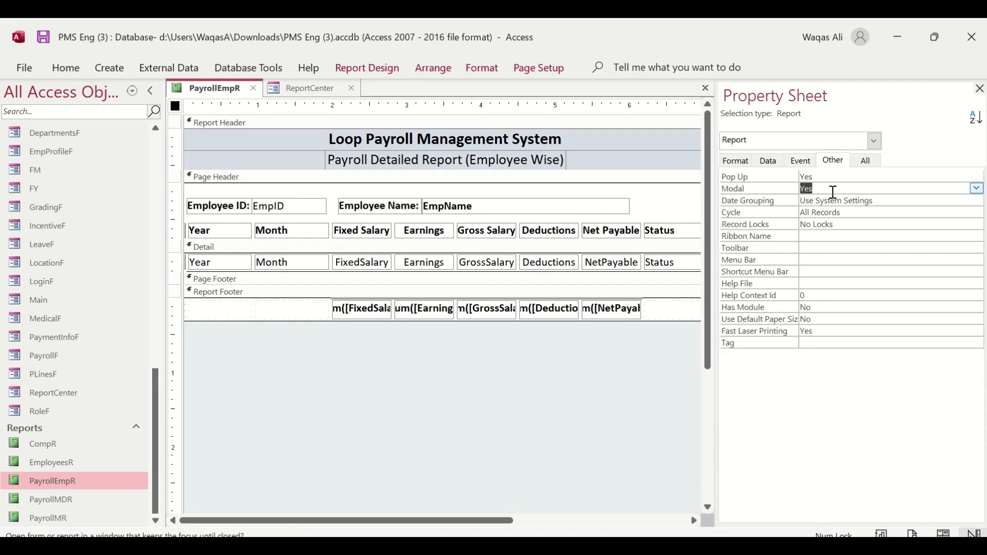
# - Set PayrollEmpR's Auto Center to Yes, Show Page Margins to No and Scroll Bars to Vertical Only, and save the report
pyautogui.click(736, 161)
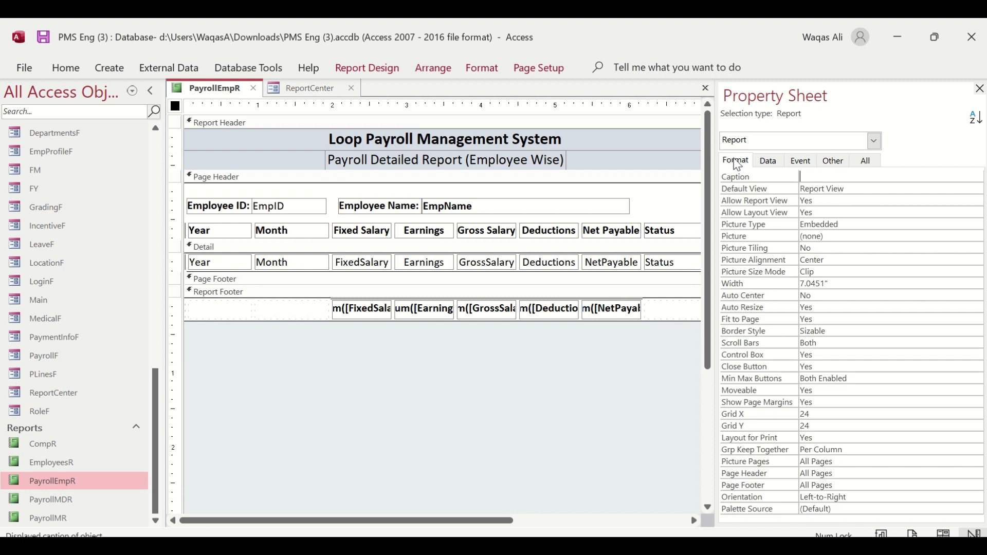
pyautogui.doubleClick(829, 294)
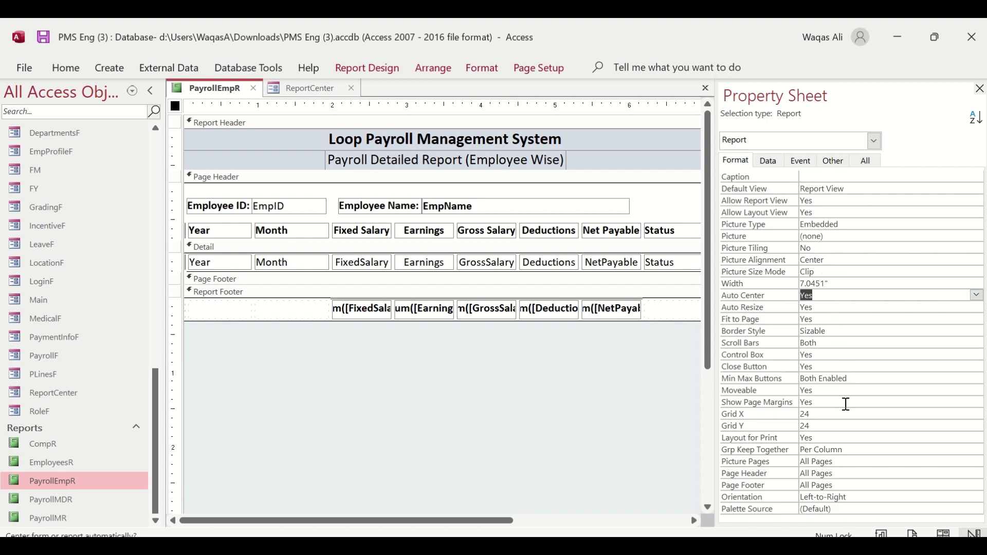
pyautogui.doubleClick(845, 403)
pyautogui.click(847, 343)
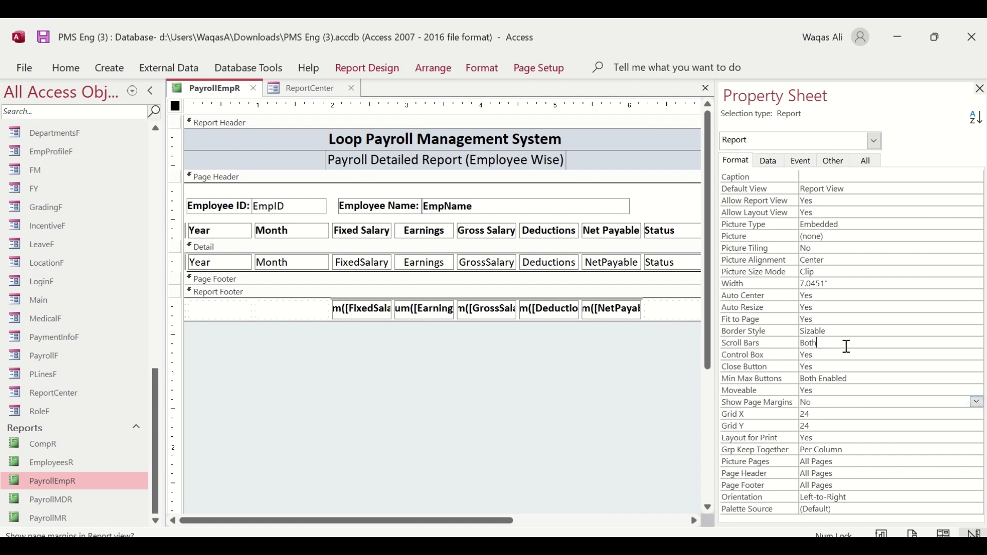
pyautogui.click(977, 344)
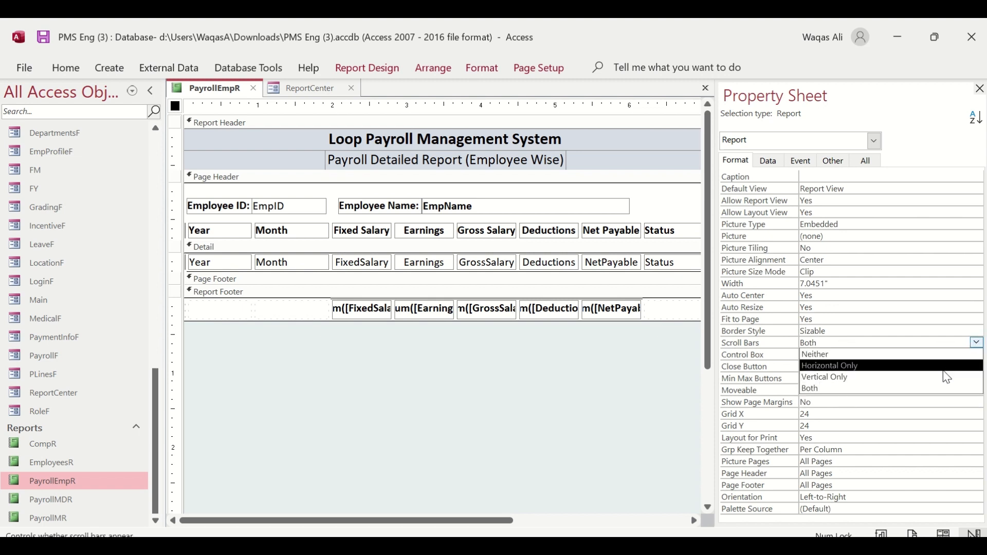
pyautogui.click(931, 378)
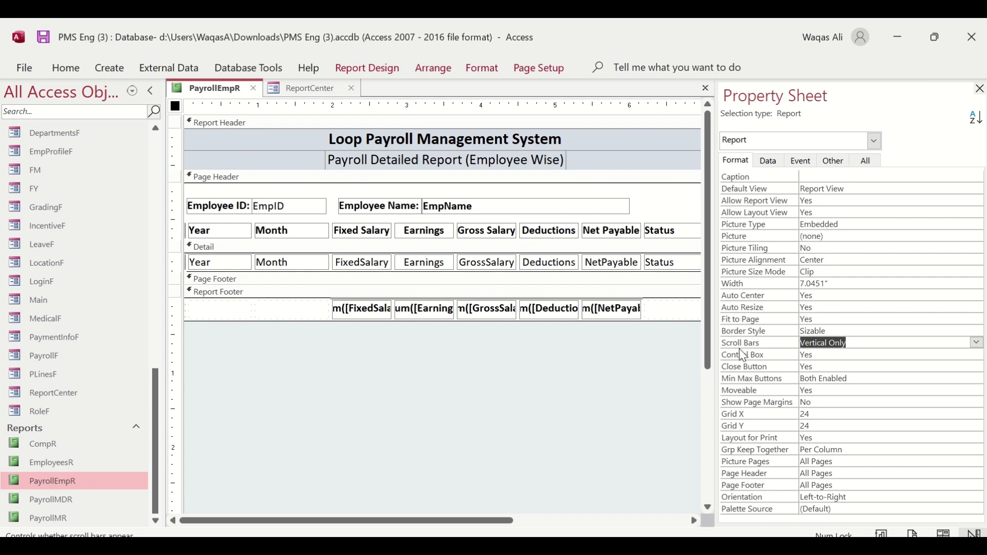
pyautogui.rightClick(211, 89)
pyautogui.click(211, 99)
# - Open the PayrollEmpR report's record source query, PayrollEmpQ, in the Query Builder
pyautogui.click(768, 161)
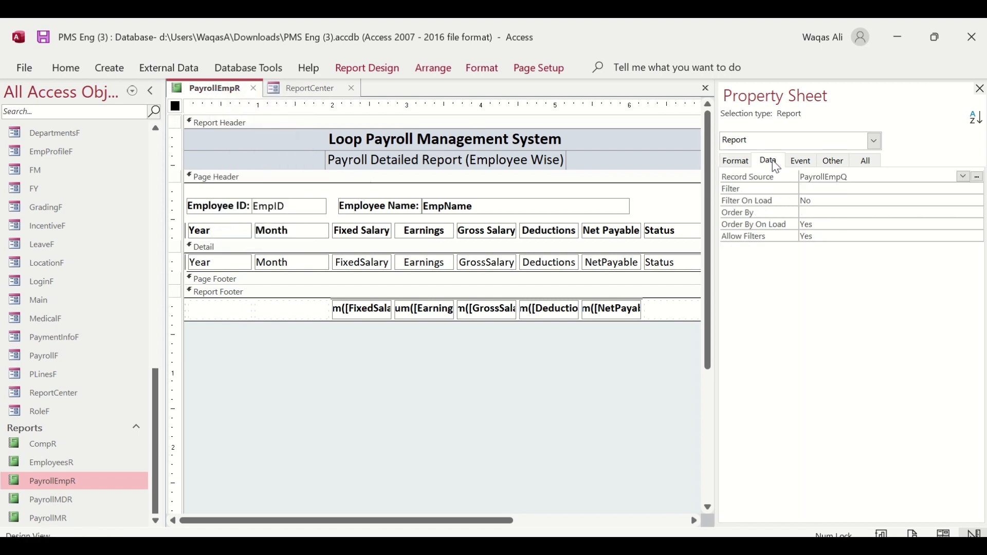
pyautogui.click(978, 177)
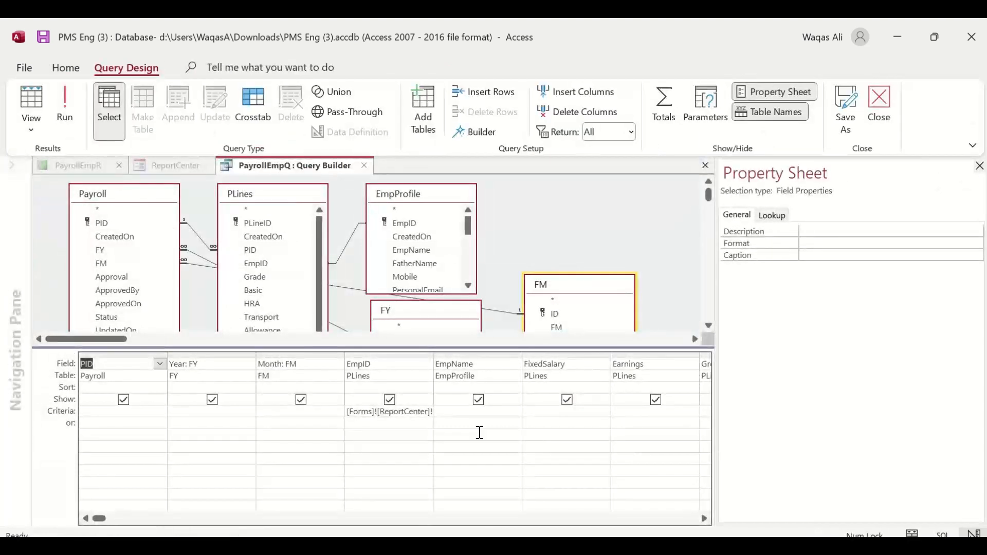
pyautogui.click(705, 519)
pyautogui.click(705, 519)
pyautogui.click(705, 519)
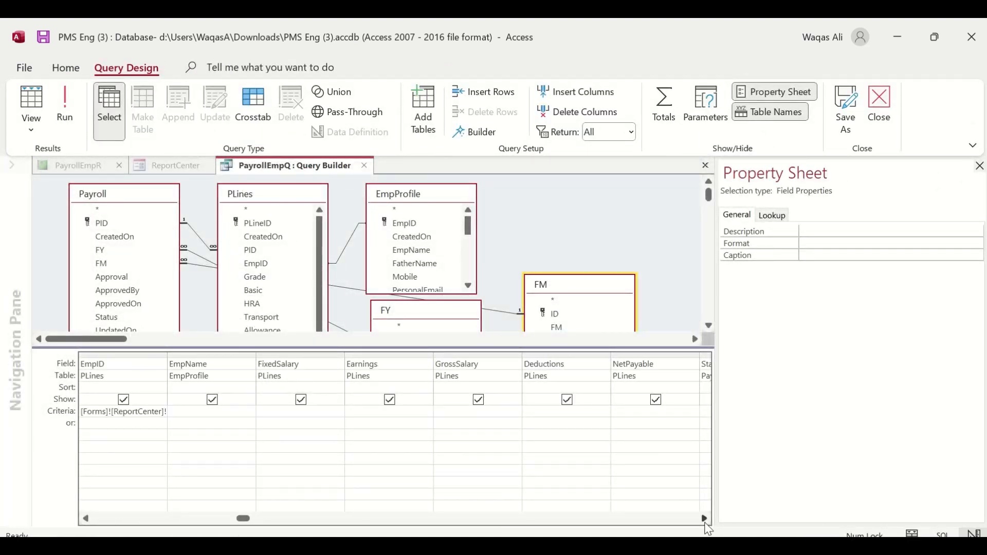
pyautogui.click(705, 520)
pyautogui.click(705, 519)
pyautogui.click(705, 519)
pyautogui.click(705, 519)
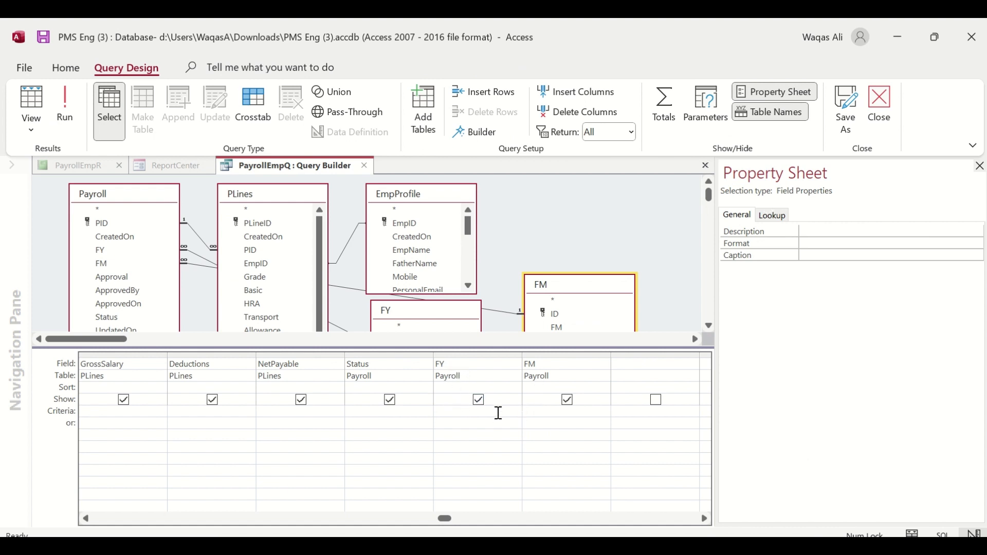
# - Set the criteria of the Payroll table's FY column to [Forms]![ReportCenter]![cboFY]
pyautogui.click(498, 413)
pyautogui.write('for')
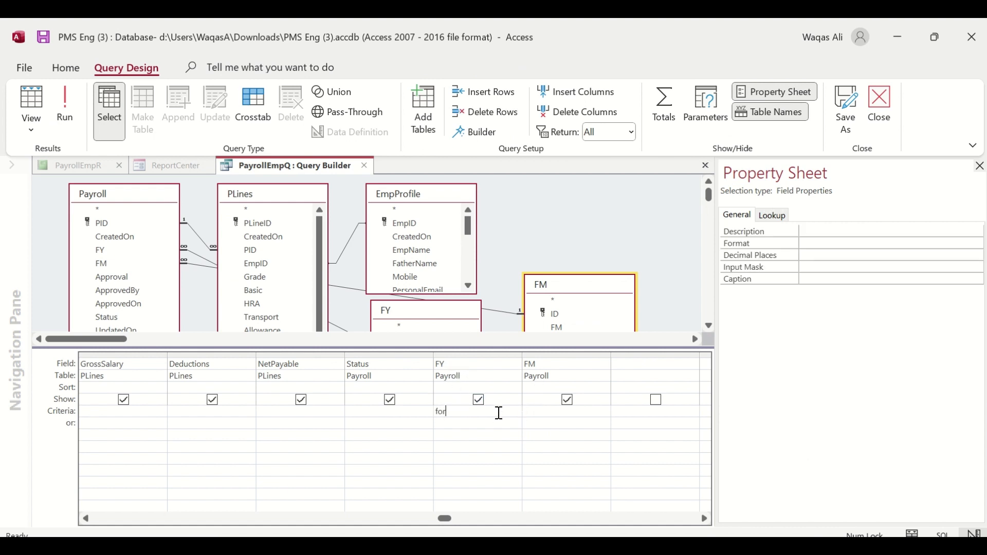
pyautogui.write('ms')
pyautogui.press('Tab')
pyautogui.write('!')
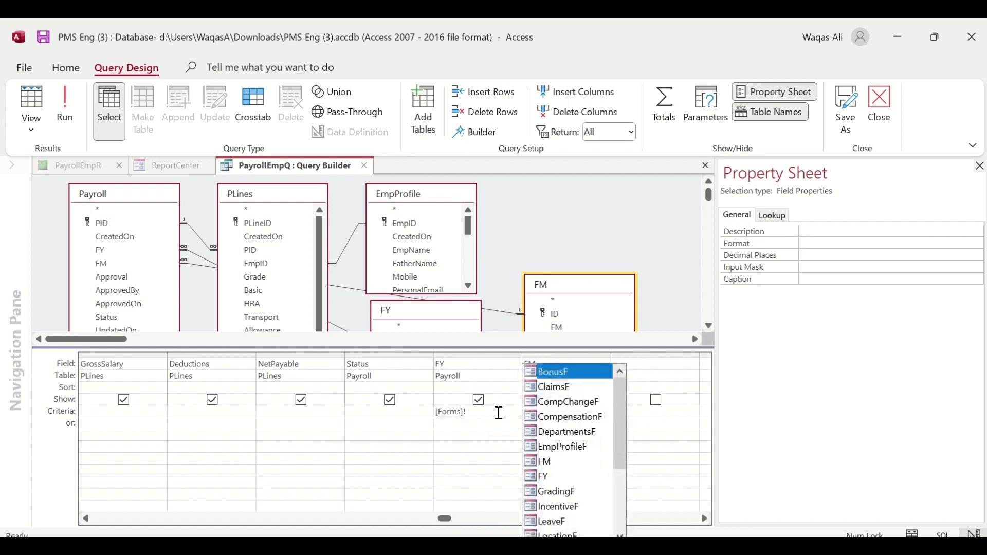
pyautogui.write('rep')
pyautogui.press('Tab')
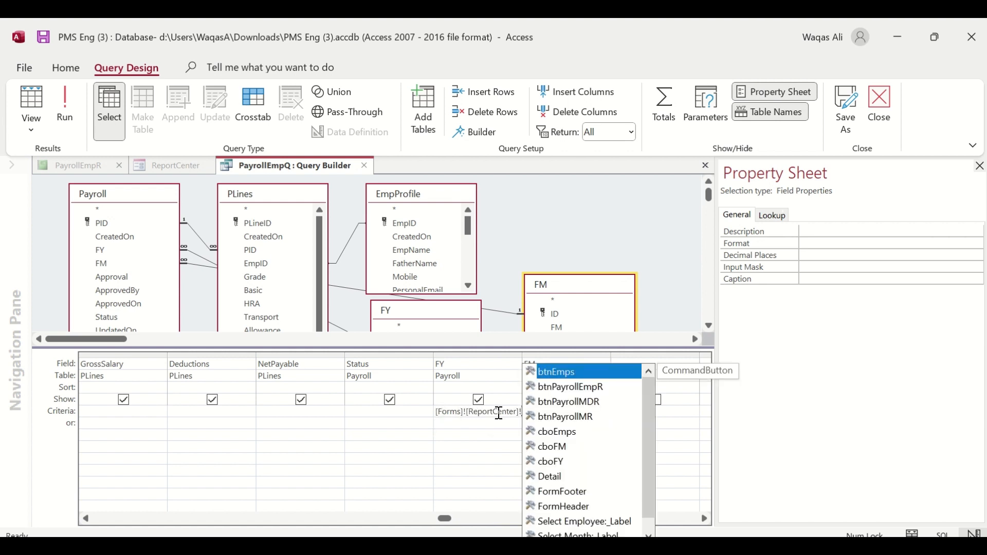
pyautogui.write('cbo')
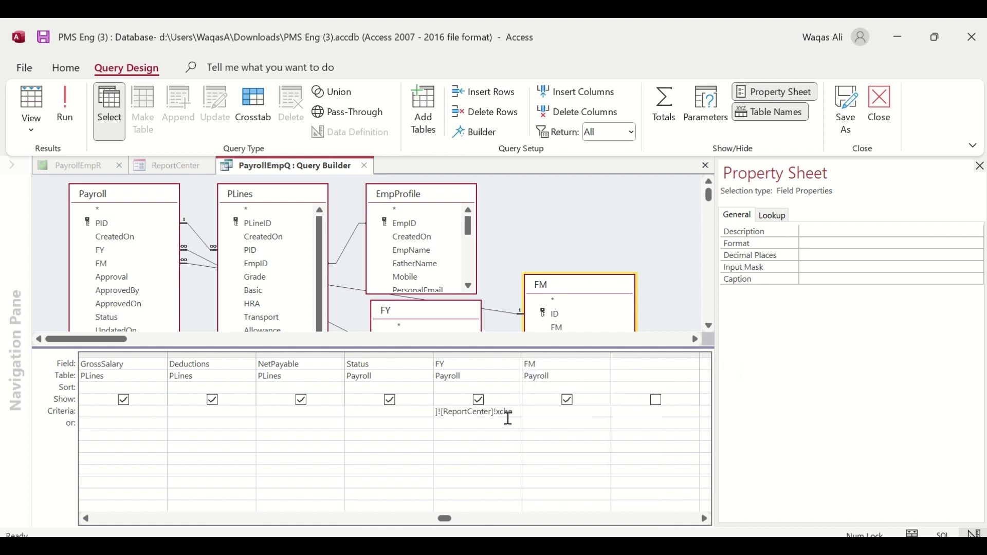
pyautogui.press('BackSpace')
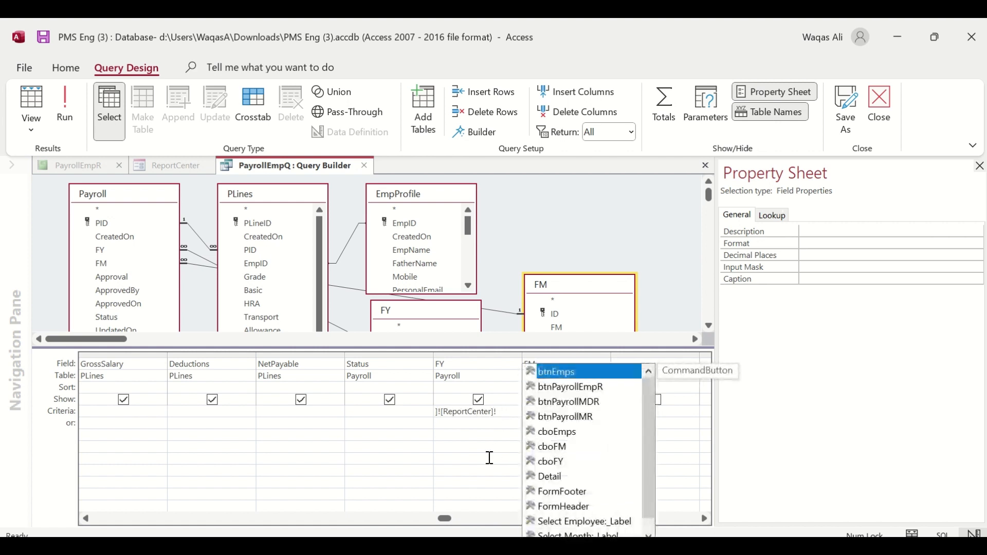
pyautogui.write('cbof')
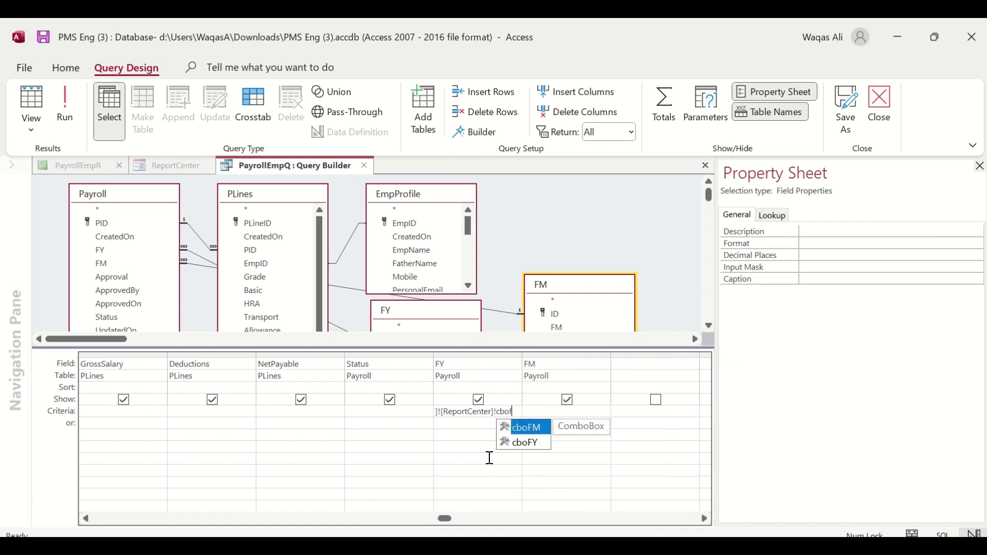
pyautogui.press('Tab')
pyautogui.press('BackSpace')
pyautogui.press('BackSpace')
pyautogui.press('Down')
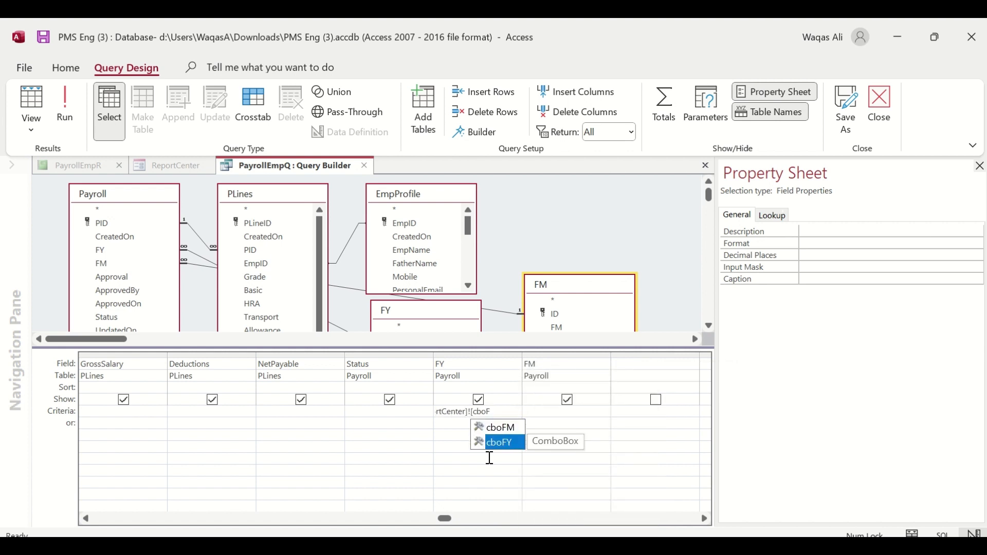
pyautogui.press('Tab')
pyautogui.press('BackSpace')
pyautogui.press('BackSpace')
pyautogui.press('BackSpace')
pyautogui.press('BackSpace')
pyautogui.press('BackSpace')
pyautogui.press('BackSpace')
pyautogui.press('BackSpace')
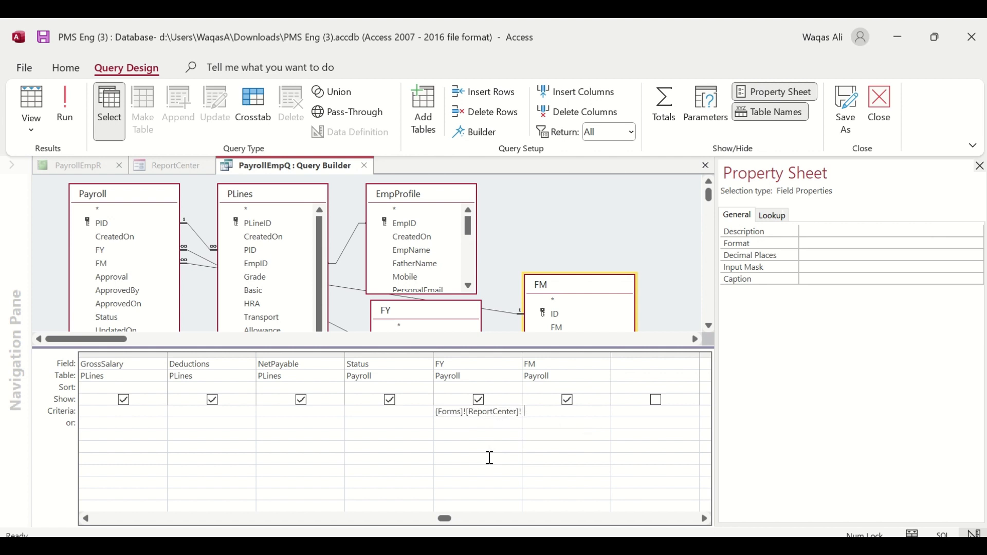
# - Set the criteria of the Payroll table's FM column to [Forms]![ReportCenter]![cboFM]
pyautogui.write('forms')
pyautogui.press('Tab')
pyautogui.write('!')
pyautogui.write('cbo')
pyautogui.press('BackSpace')
pyautogui.press('BackSpace')
pyautogui.press('BackSpace')
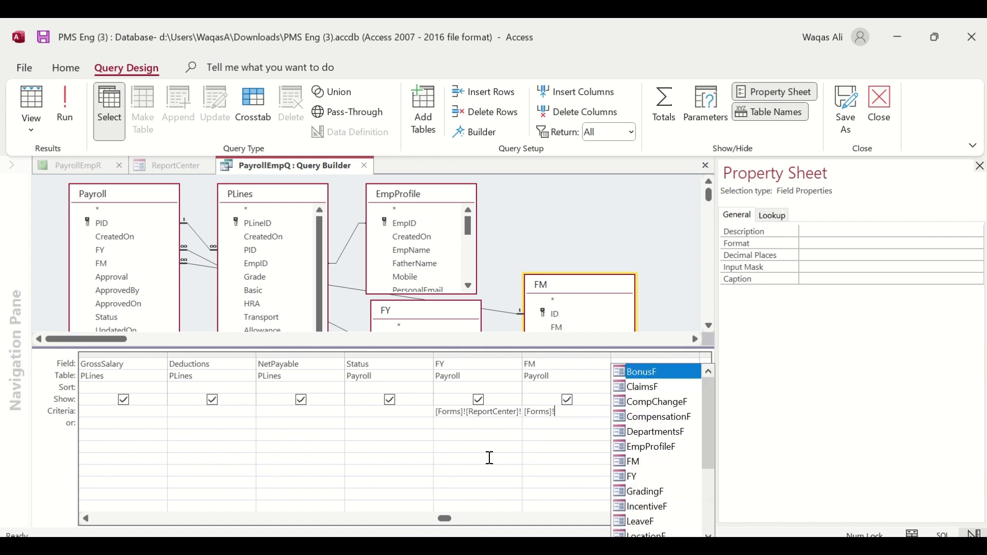
pyautogui.write('re!')
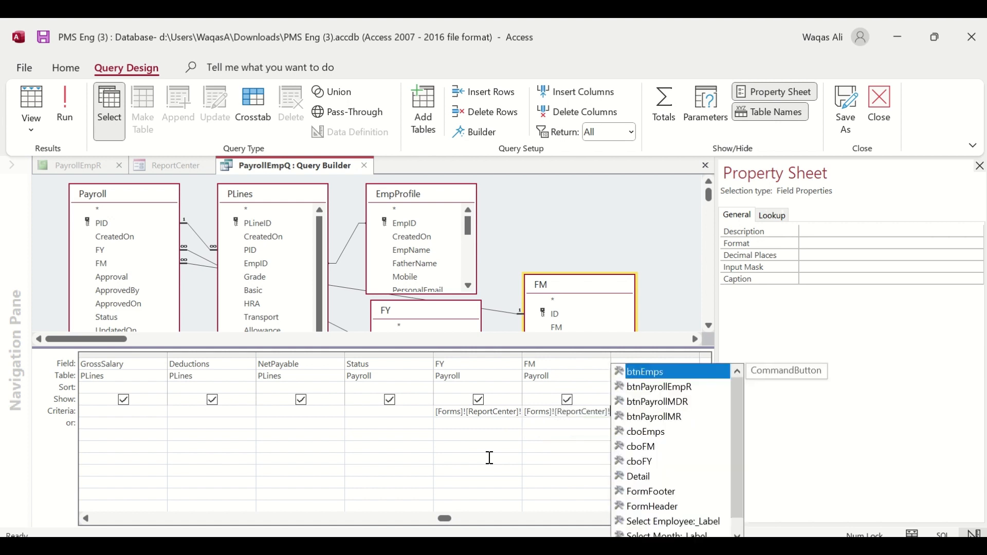
pyautogui.write('cbo')
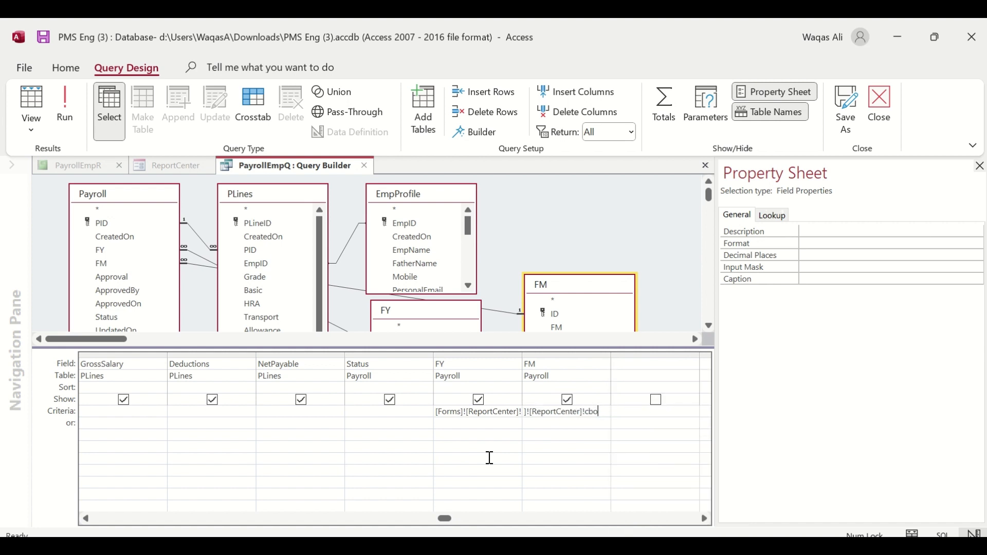
pyautogui.write('mFM')
pyautogui.press('Tab')
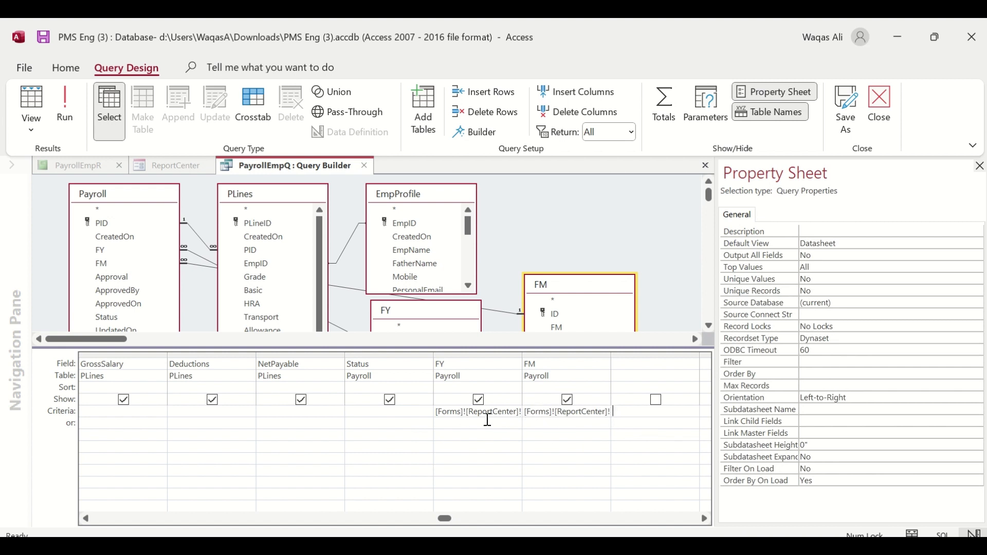
# - Save and close the PayrollEmpQ query, as well as the PayrollEmpR report
pyautogui.moveTo(440, 520); pyautogui.dragTo(222, 522)
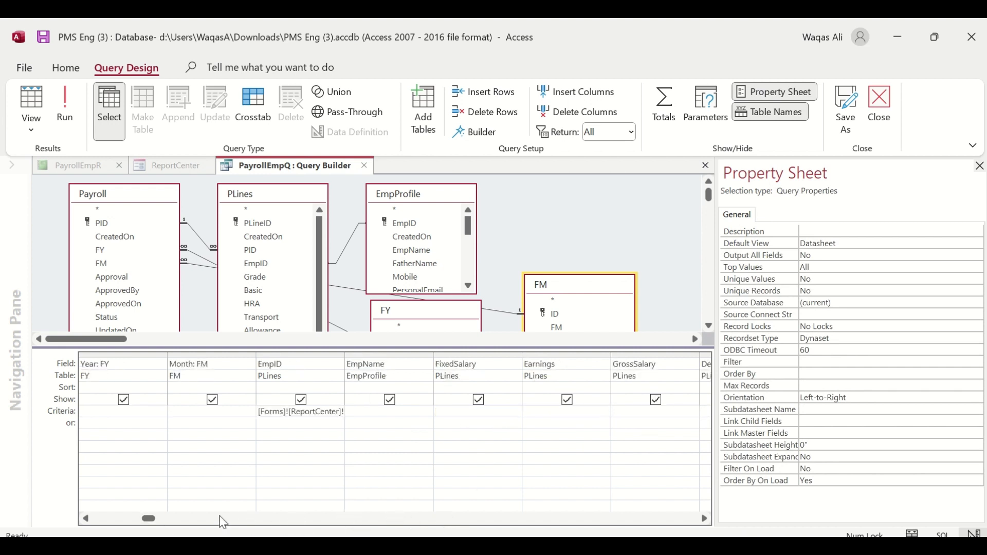
pyautogui.rightClick(276, 172)
pyautogui.click(297, 177)
pyautogui.click(364, 165)
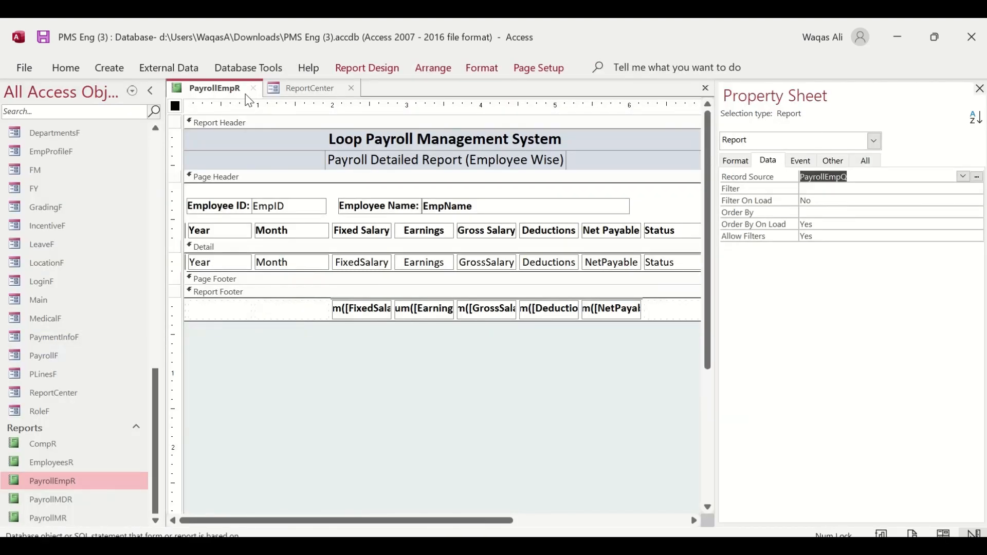
pyautogui.rightClick(195, 86)
pyautogui.click(209, 92)
pyautogui.rightClick(209, 88)
pyautogui.click(216, 94)
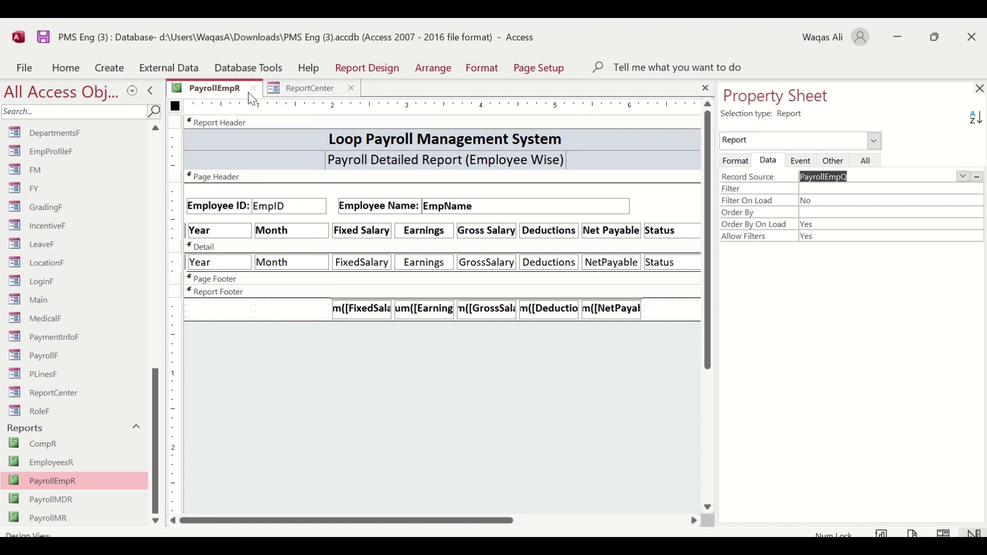
pyautogui.click(253, 88)
# - Switch ReportCenter to Form View and test Payroll for Employee Month Wise with year 2022, month May and Employee Y
pyautogui.rightClick(211, 88)
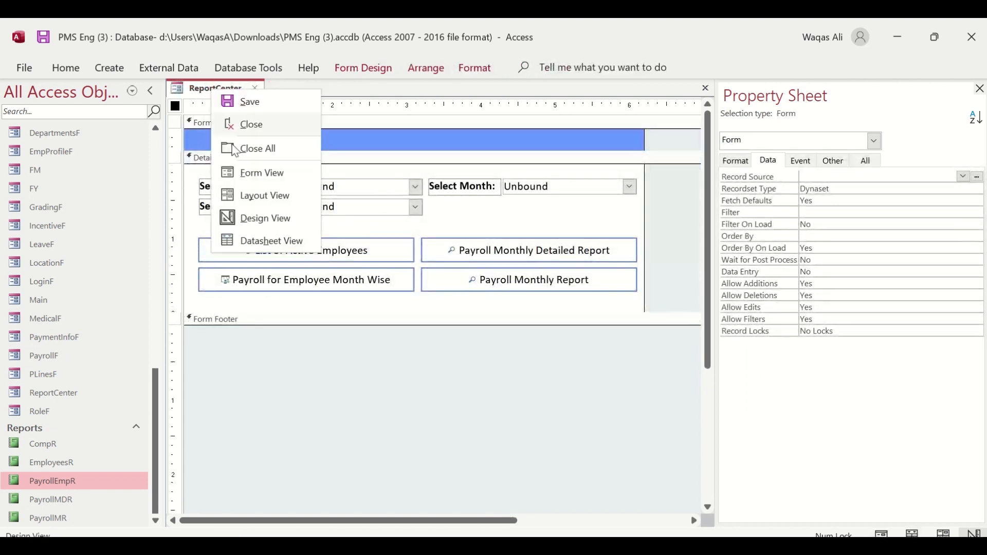
pyautogui.click(254, 174)
pyautogui.moveTo(364, 113); pyautogui.dragTo(447, 188)
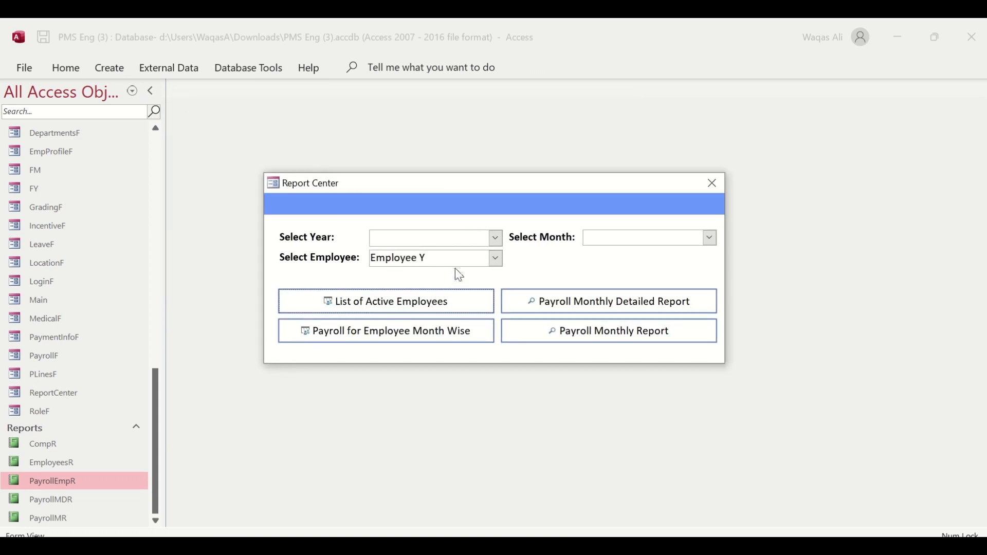
pyautogui.click(494, 242)
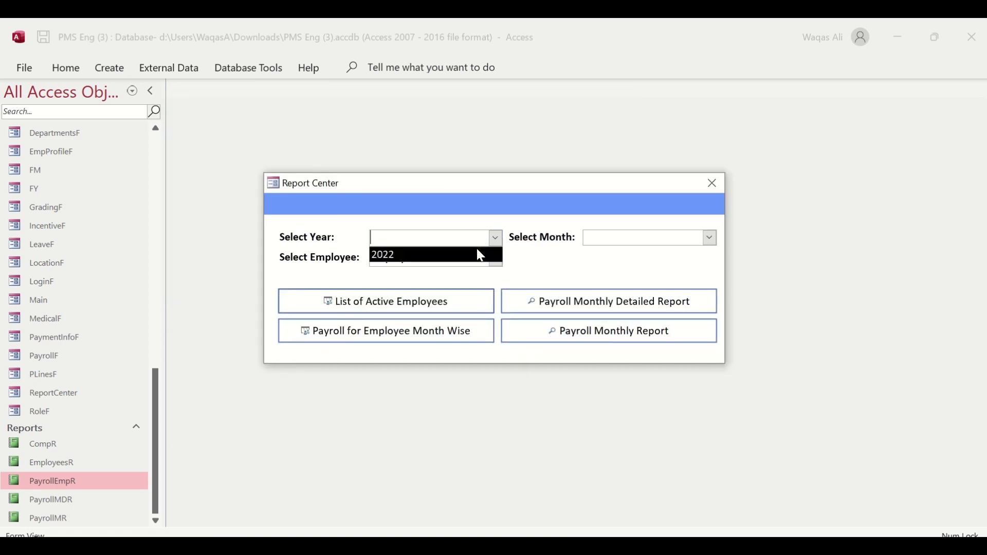
pyautogui.click(476, 253)
pyautogui.click(709, 241)
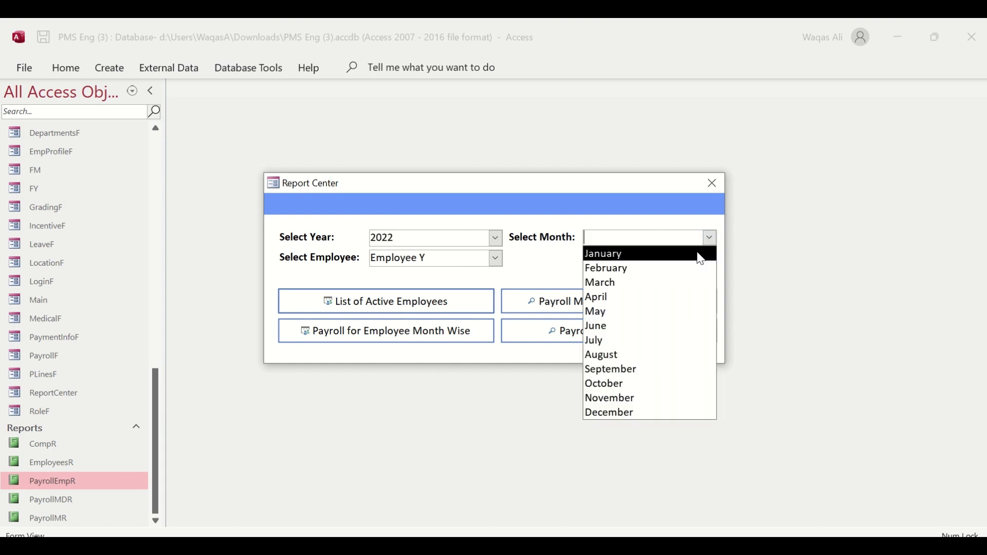
pyautogui.click(665, 311)
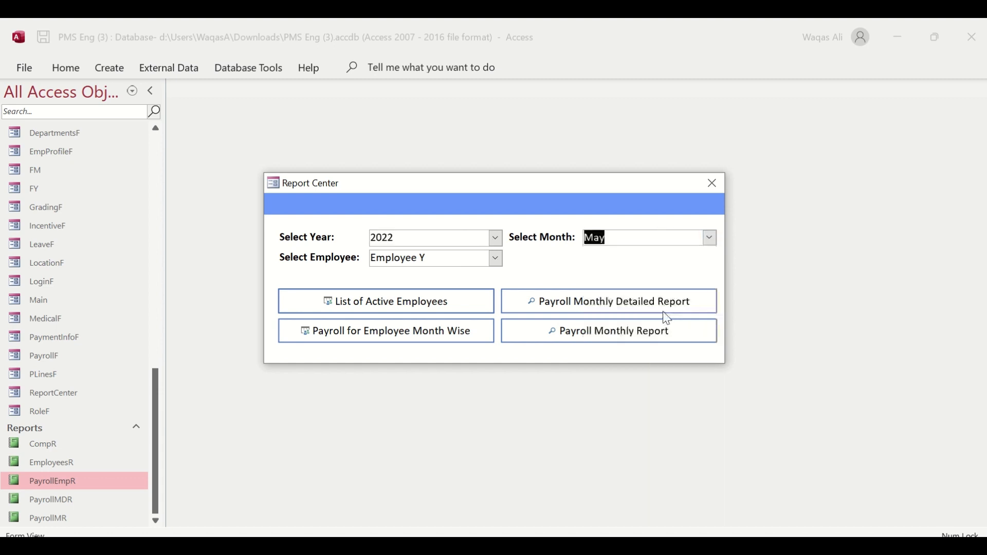
pyautogui.click(387, 333)
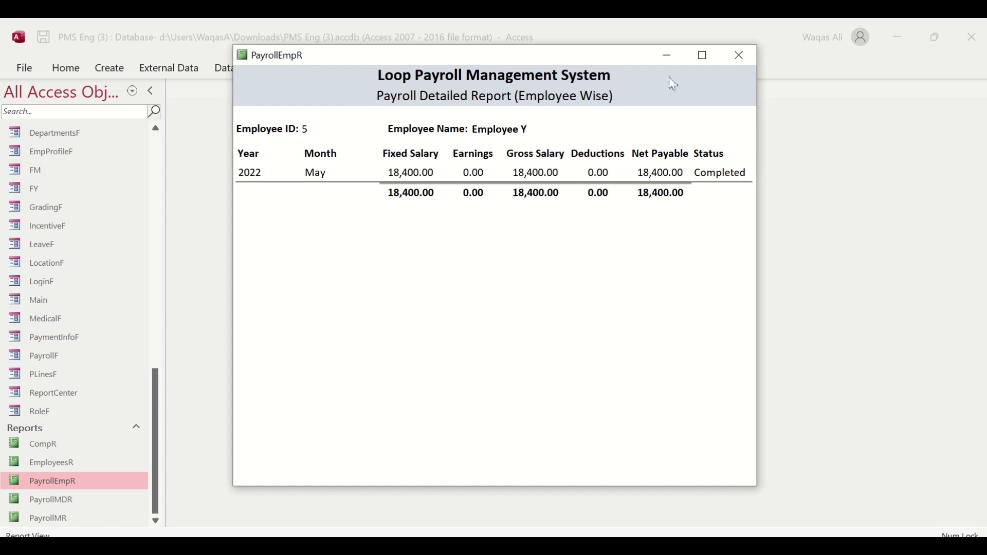
pyautogui.click(745, 59)
# - Clear the month selection and test Payroll for Employee Month Wise with only the year and employee chosen
pyautogui.moveTo(654, 238); pyautogui.dragTo(501, 229)
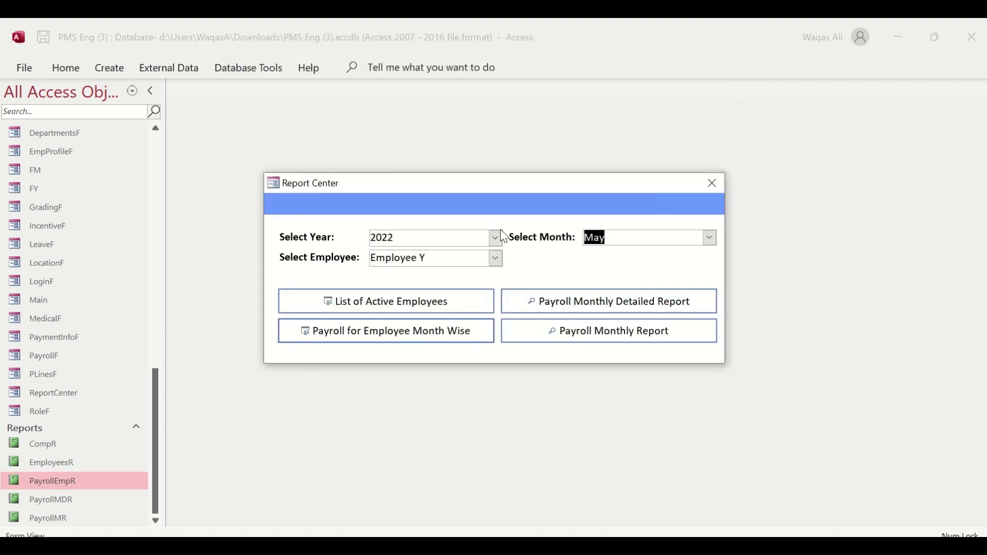
pyautogui.press('BackSpace')
pyautogui.click(424, 237)
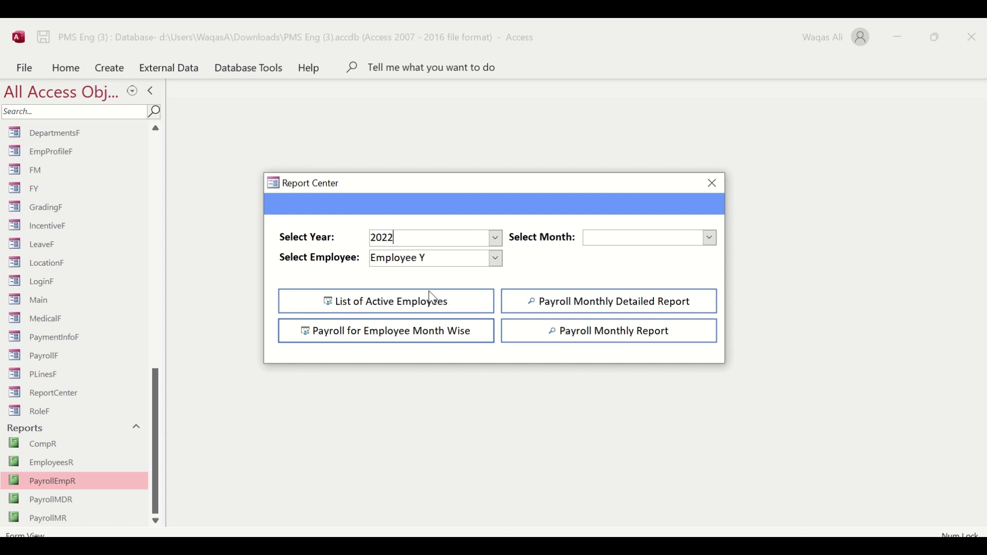
pyautogui.click(388, 335)
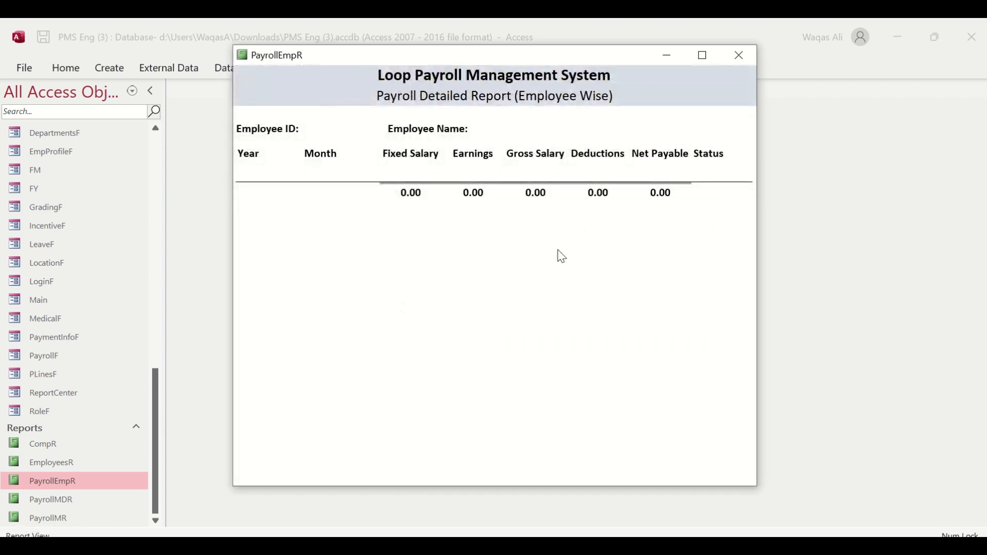
pyautogui.click(741, 57)
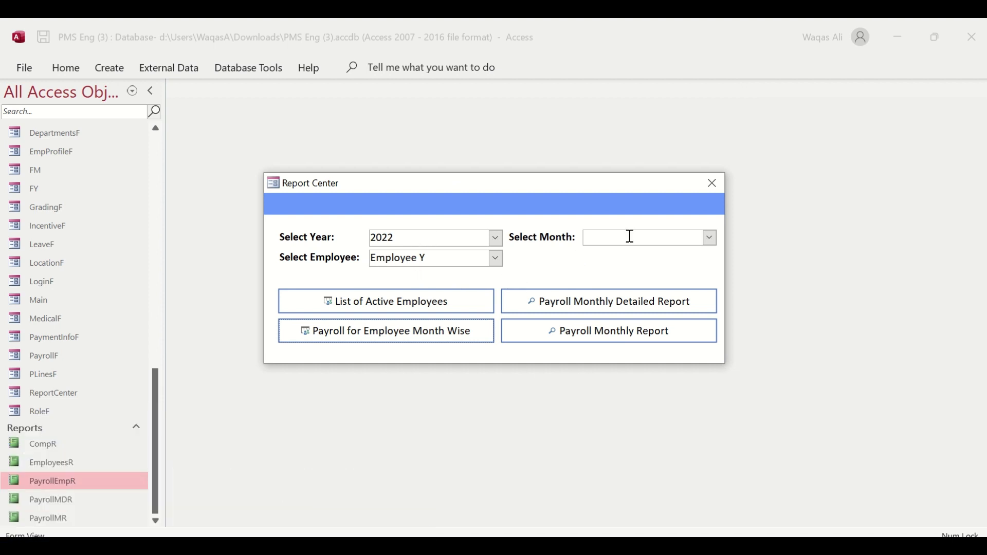
# - Return ReportCenter to Design View and open the On Click event procedure of the Payroll for Employee Month Wise button
pyautogui.rightClick(544, 199)
pyautogui.click(571, 226)
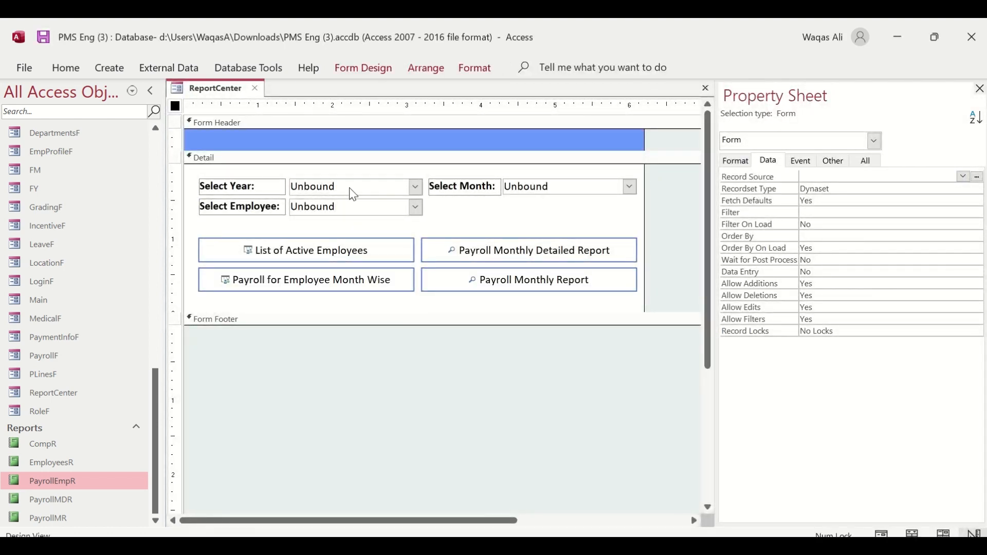
pyautogui.click(356, 281)
pyautogui.click(801, 160)
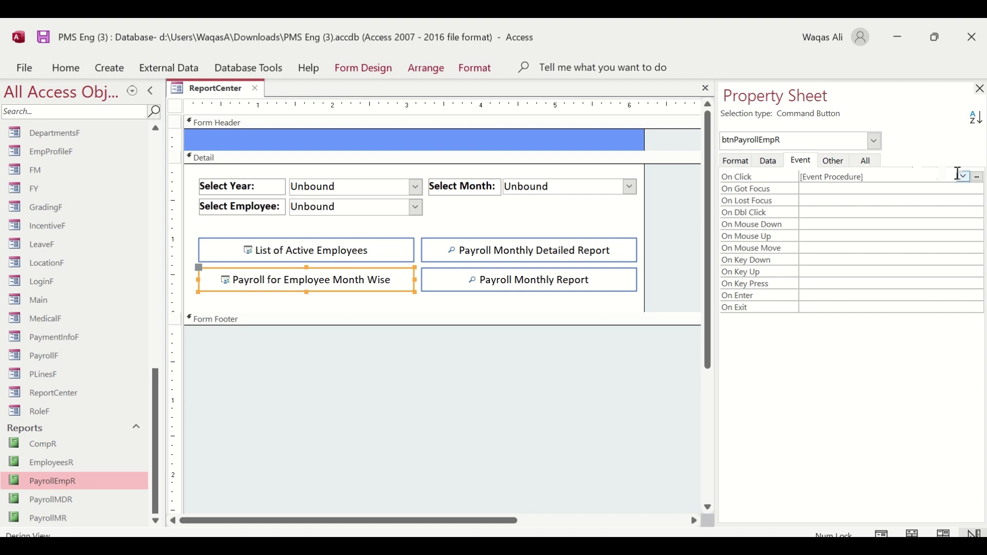
pyautogui.click(977, 177)
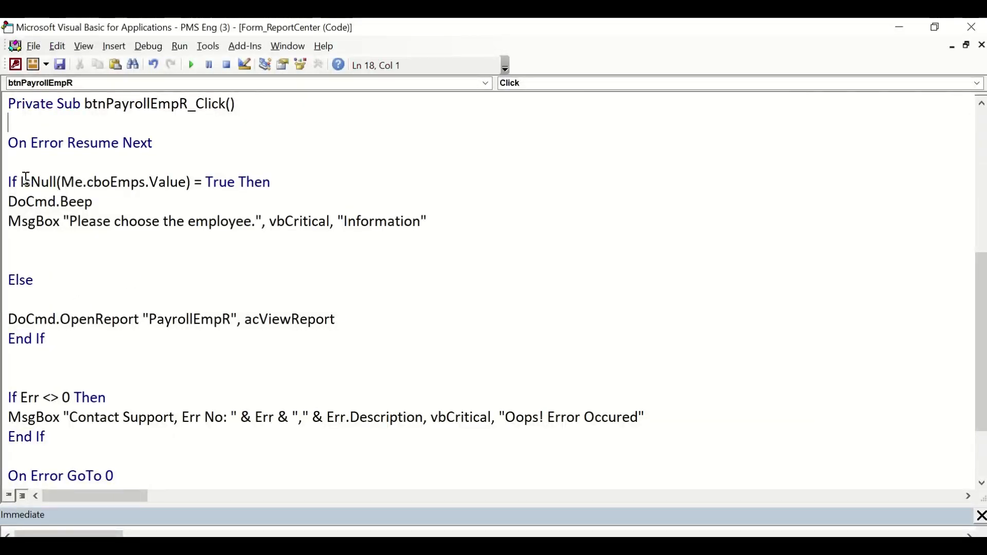
# - Duplicate the cboEmps null check with its beep and message box as an ElseIf branch before the Else in btnPayrollEmpR_Click
pyautogui.moveTo(469, 231); pyautogui.dragTo(2, 183)
pyautogui.hotkey('ctrl', 'c')
pyautogui.click(53, 244)
pyautogui.press('Return')
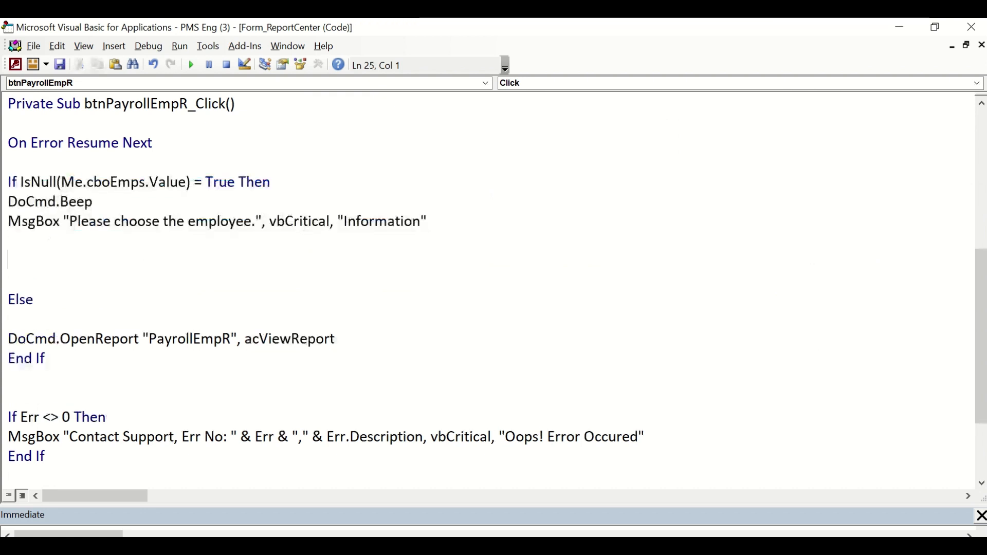
pyautogui.write('else')
pyautogui.press('Return')
pyautogui.press('BackSpace')
pyautogui.hotkey('ctrl', 'v')
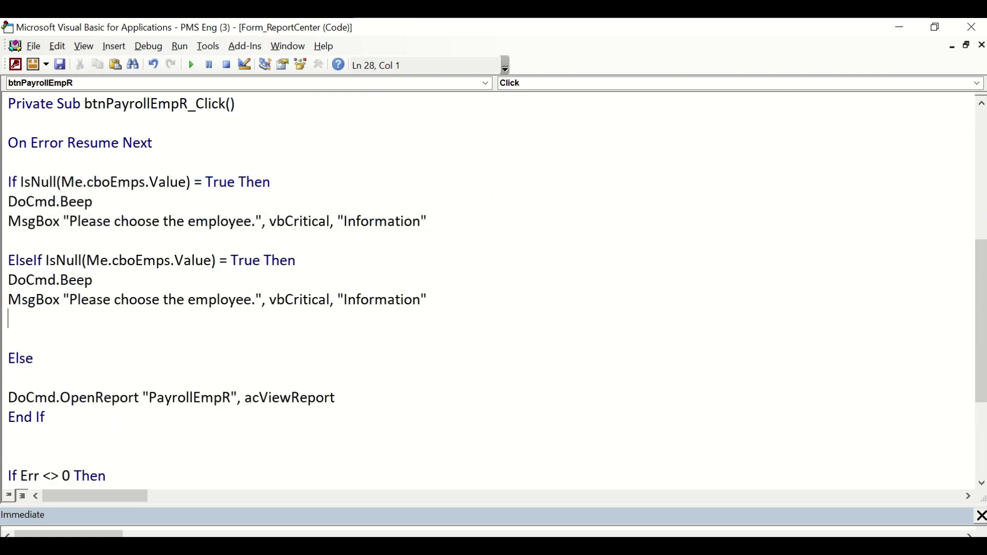
# - Change the ElseIf branch in btnPayrollEmpR_Click to check cboFY for null and show "Please choose the year."
pyautogui.doubleClick(147, 262)
pyautogui.press('BackSpace')
pyautogui.press('BackSpace')
pyautogui.write('.cbo')
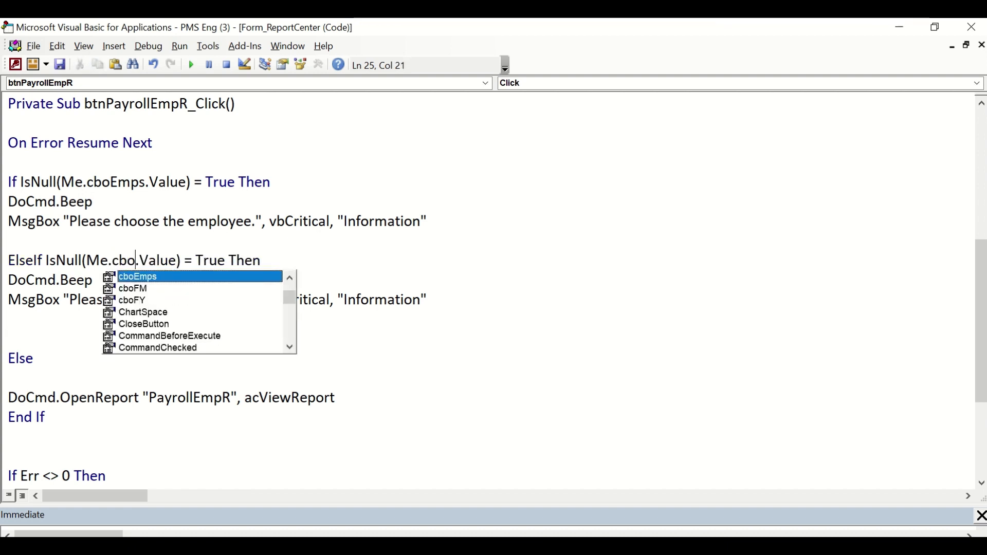
pyautogui.write('FY')
pyautogui.press('Escape')
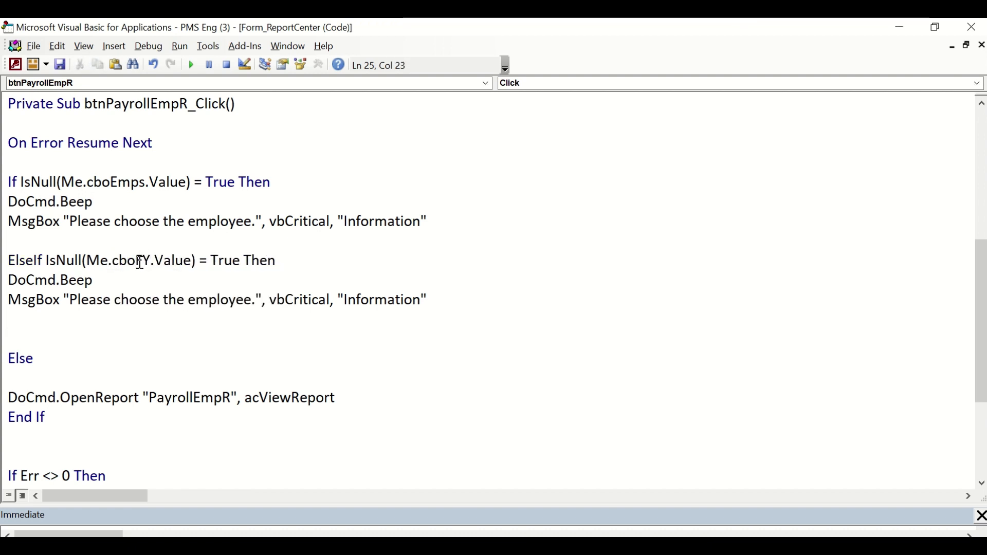
pyautogui.doubleClick(141, 264)
pyautogui.doubleClick(221, 301)
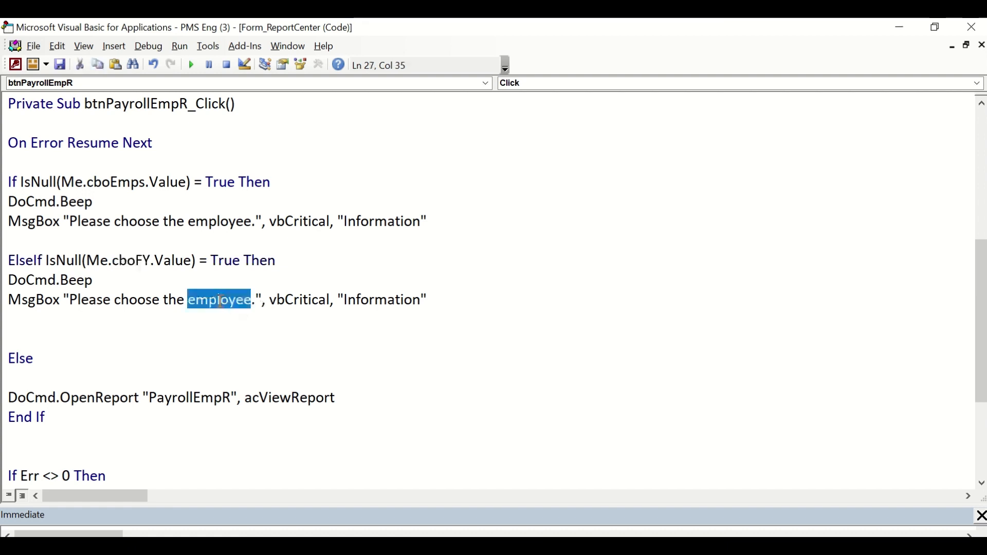
pyautogui.write('year')
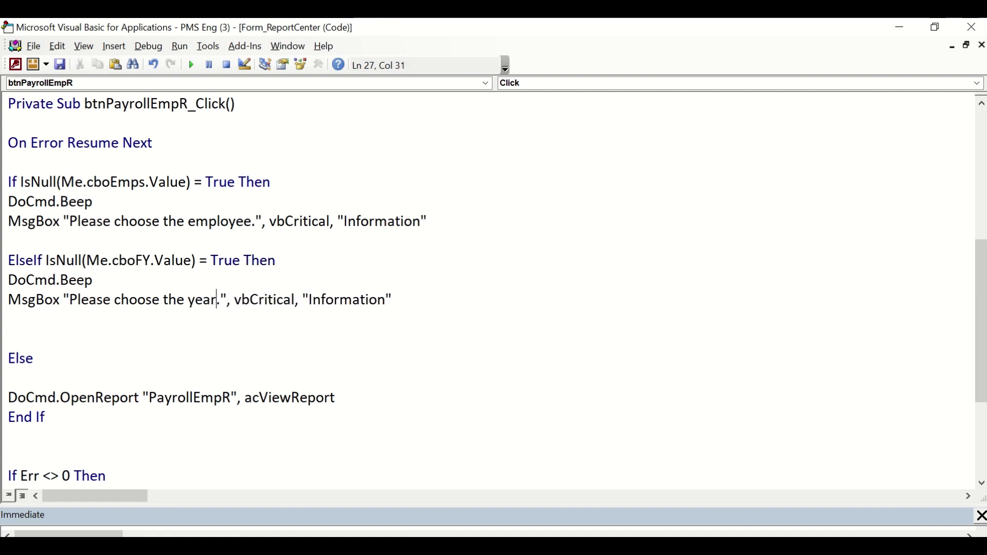
# - Duplicate the cboFY ElseIf branch with its beep and message box directly below, before the Else
pyautogui.moveTo(432, 298); pyautogui.dragTo(2, 267)
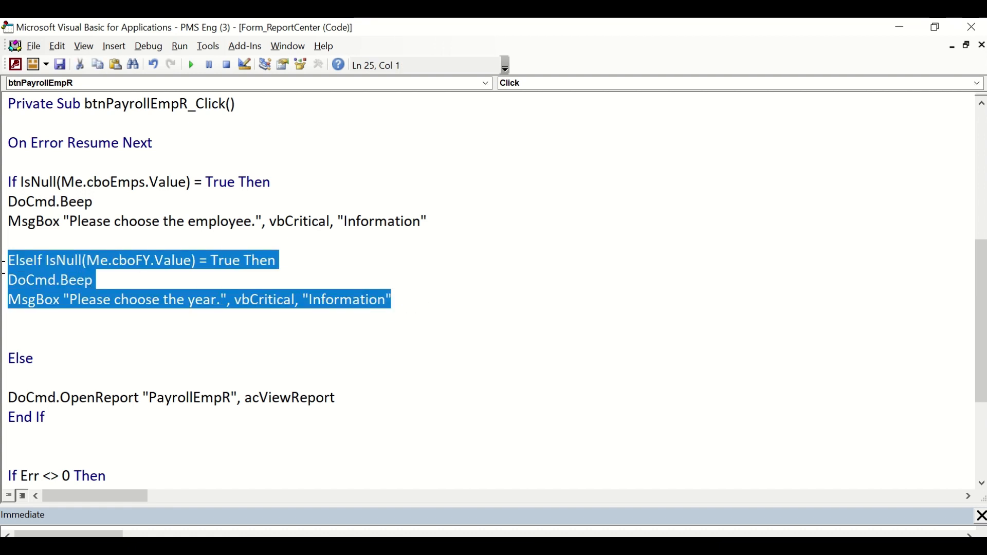
pyautogui.hotkey('ctrl', 'c')
pyautogui.click(41, 316)
pyautogui.press('Return')
pyautogui.hotkey('ctrl', 'v')
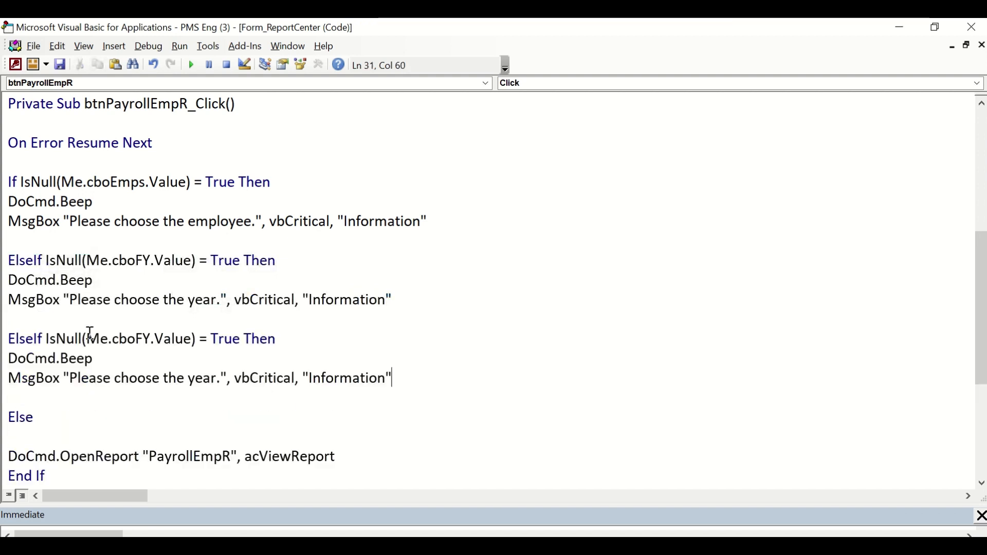
# - Make the duplicated ElseIf branch check cboFM instead of cboFY for a null value
pyautogui.doubleClick(134, 344)
pyautogui.press('BackSpace')
pyautogui.press('BackSpace')
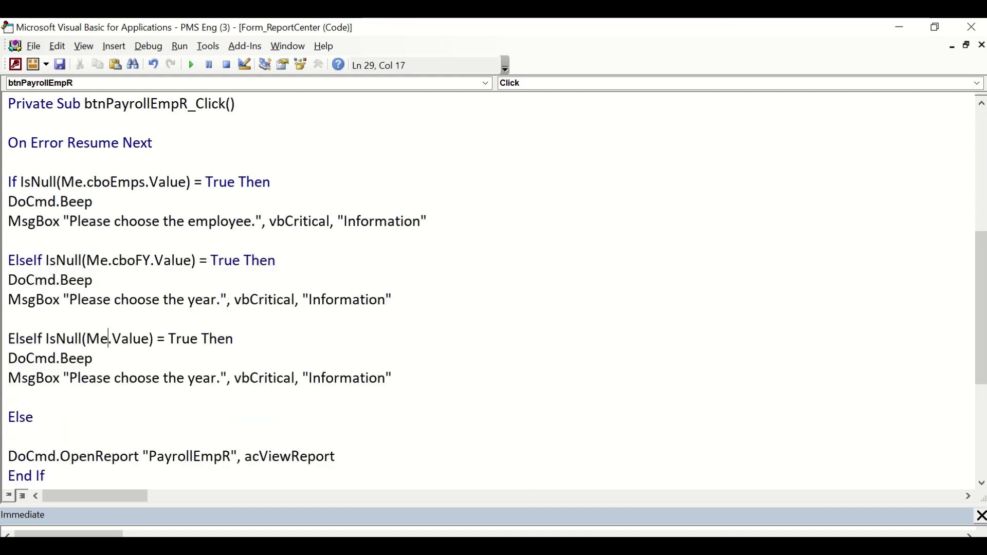
pyautogui.write(',')
pyautogui.press('BackSpace')
pyautogui.write('.cb')
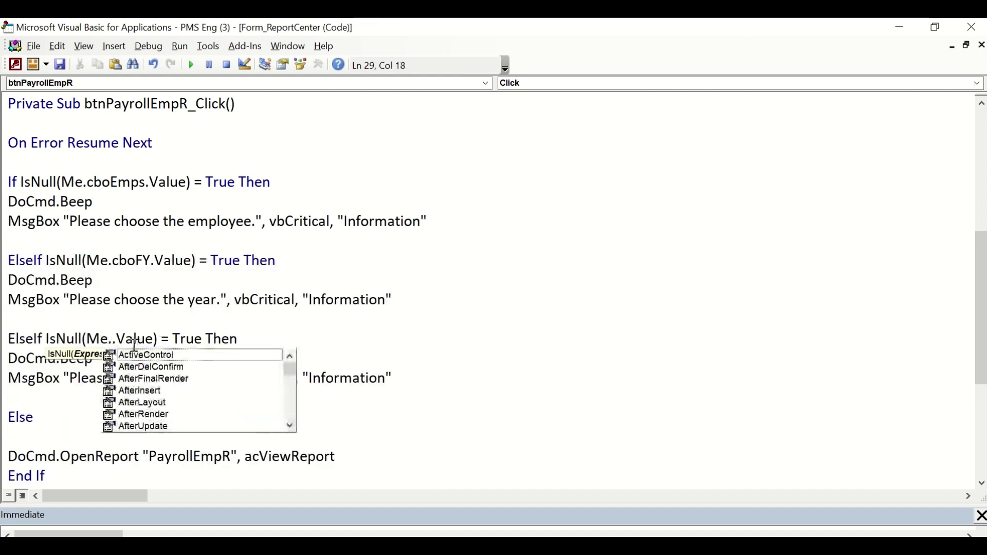
pyautogui.write('o')
pyautogui.press('Down')
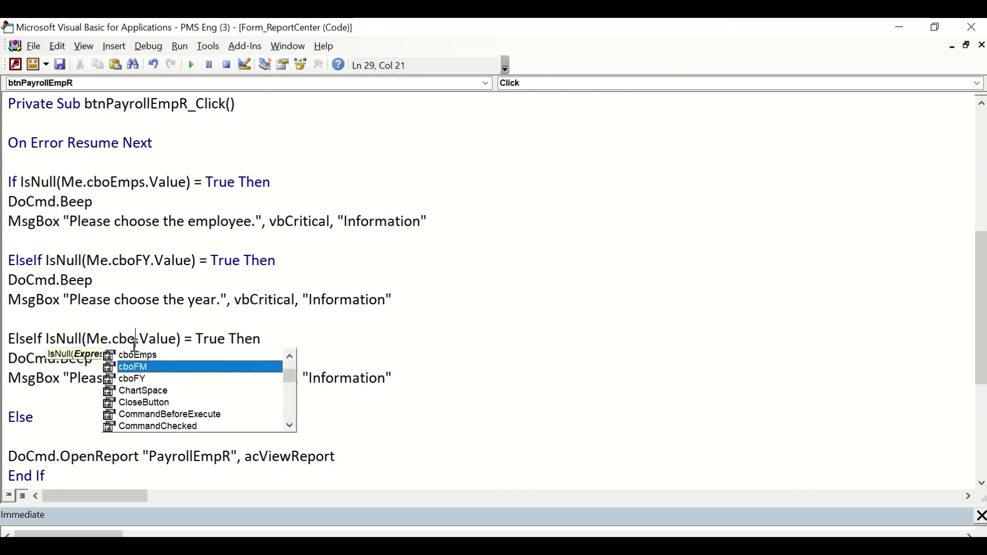
pyautogui.press('Tab')
pyautogui.press('Down')
pyautogui.press('Down')
pyautogui.press('Down')
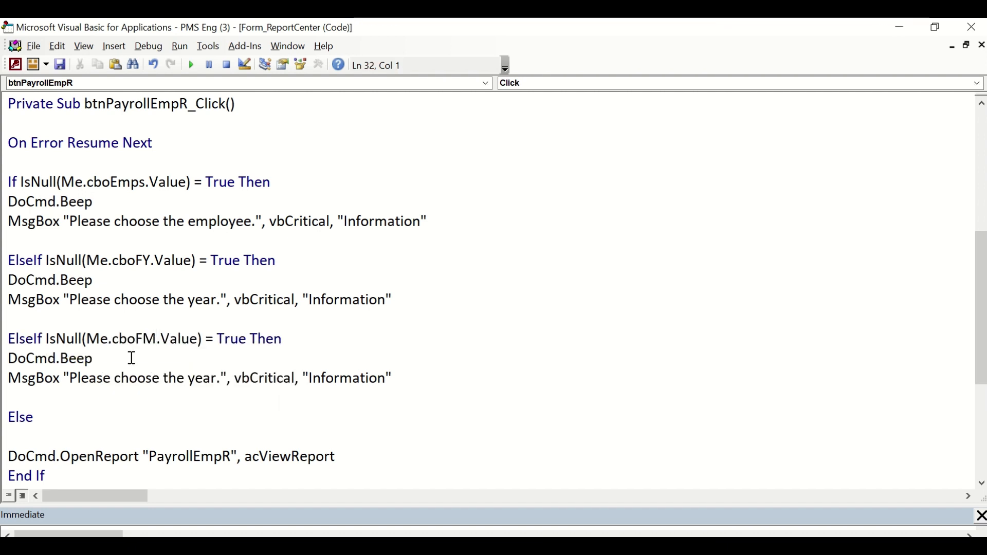
# - Change the cboFM branch's message text to "Please choose the month."
pyautogui.doubleClick(193, 379)
pyautogui.write('month')
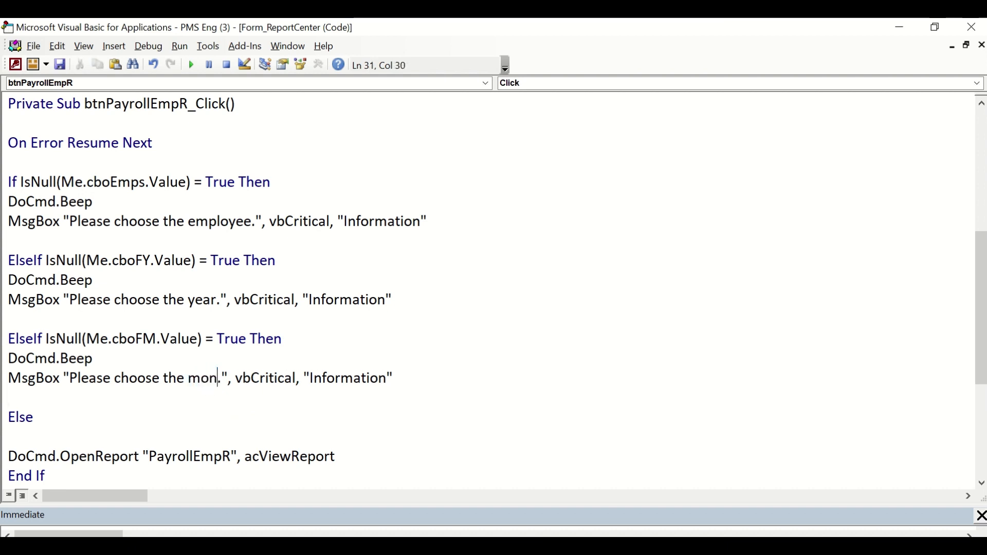
pyautogui.press('Down')
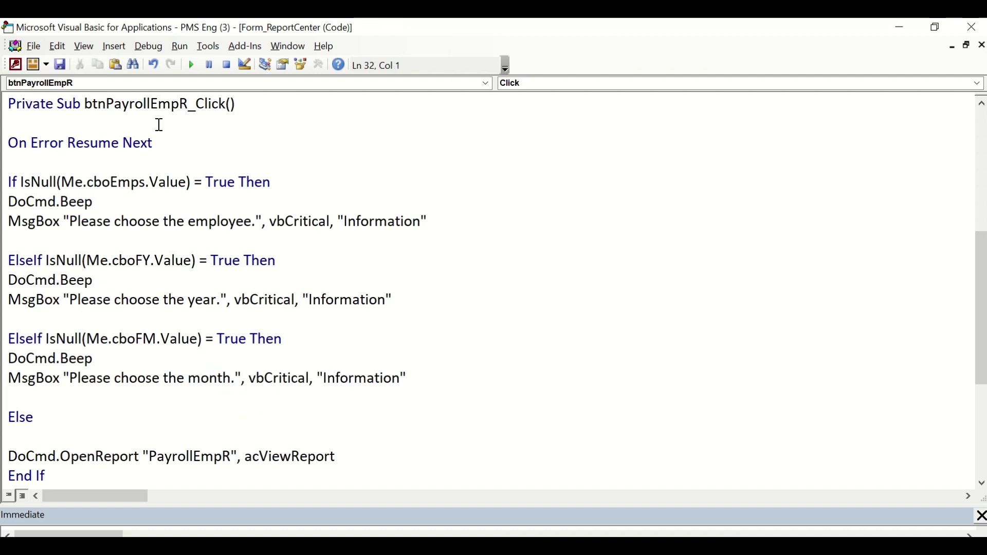
# - Compile the VBA project and close the code editor to return to the ReportCenter form
pyautogui.click(149, 46)
pyautogui.click(159, 62)
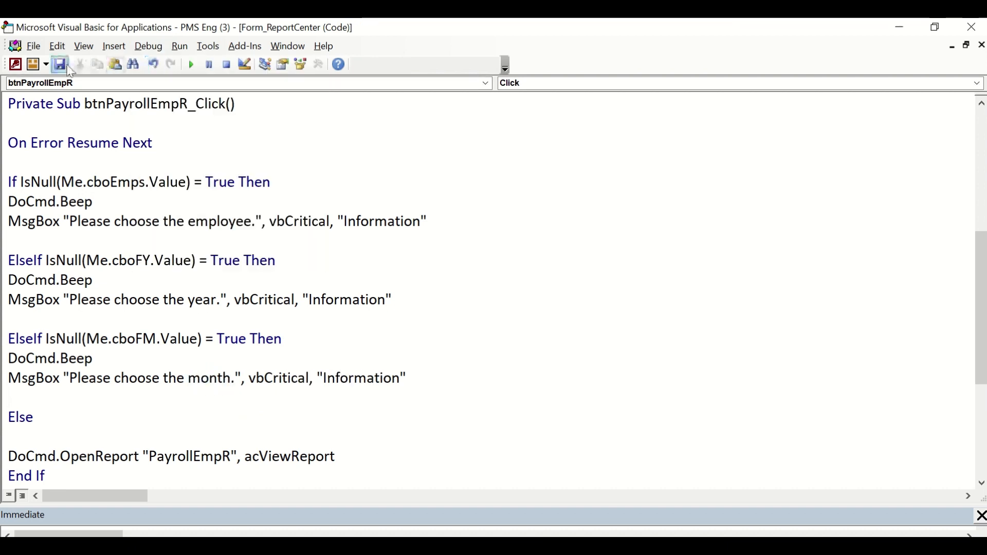
pyautogui.click(972, 27)
# - Switch ReportCenter to Form View, test Payroll for Employee Month Wise with the month left empty, and dismiss the message
pyautogui.rightClick(206, 93)
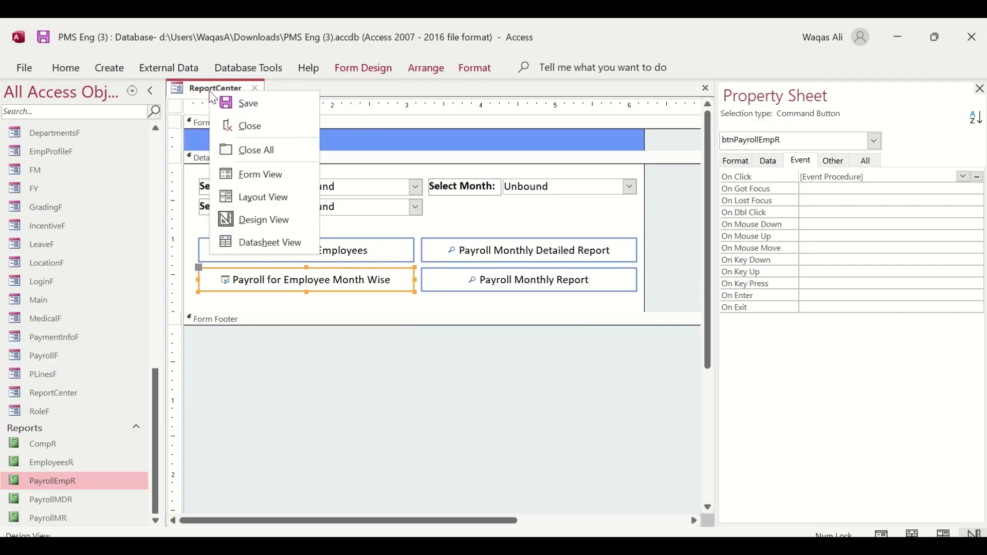
pyautogui.click(242, 174)
pyautogui.moveTo(465, 125); pyautogui.dragTo(584, 180)
pyautogui.click(424, 335)
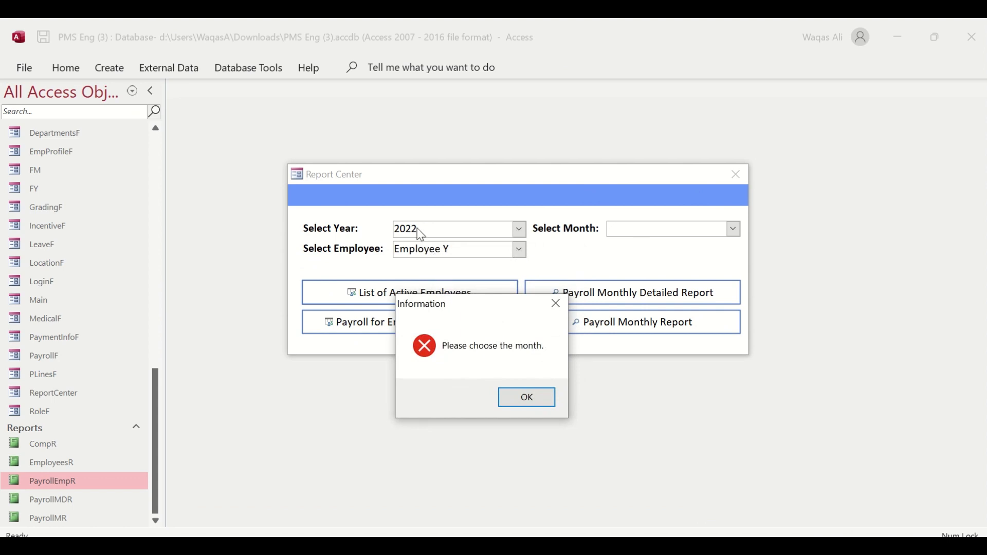
pyautogui.click(535, 404)
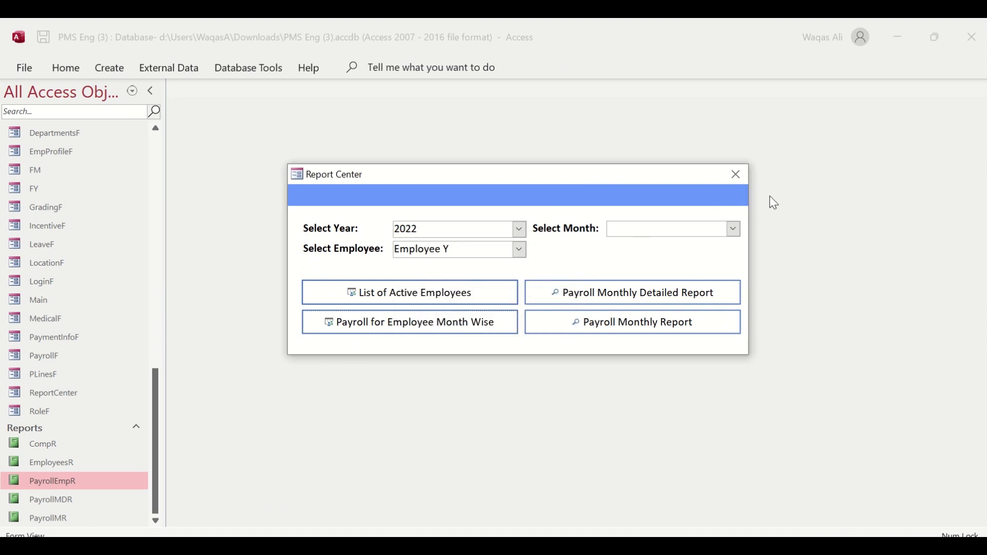
# - Select July as the month, open Payroll for Employee Month Wise, compare the report with the form's selections, and close it
pyautogui.click(735, 230)
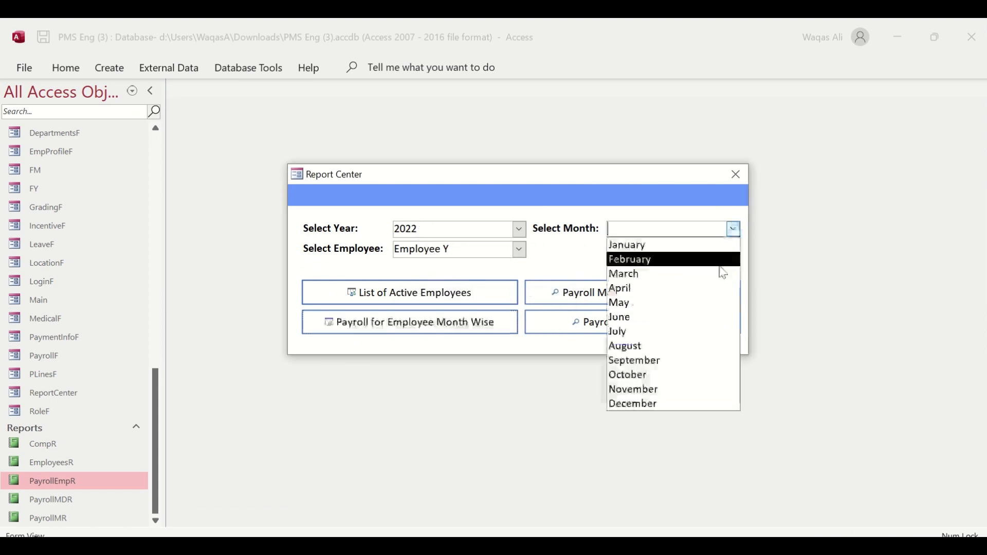
pyautogui.click(698, 336)
pyautogui.click(389, 321)
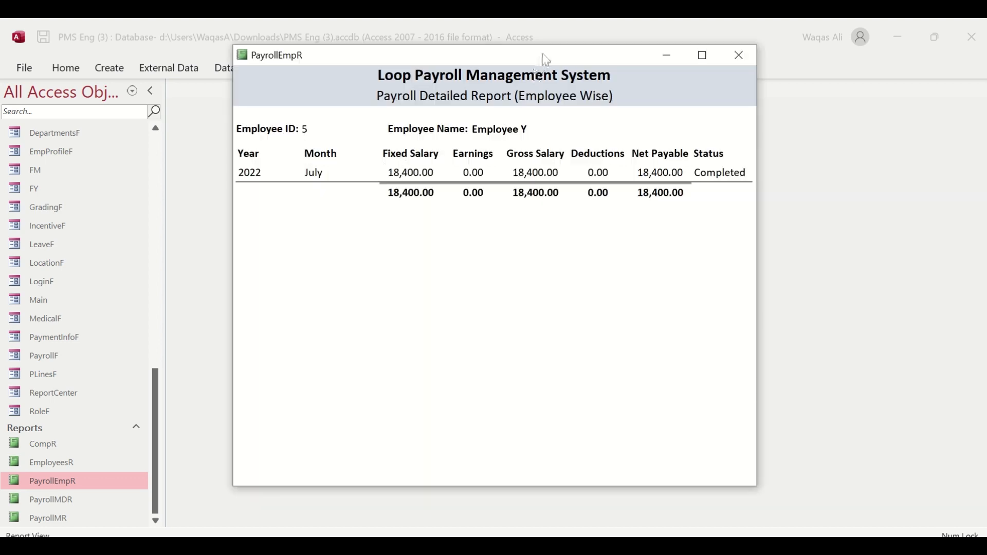
pyautogui.moveTo(546, 60); pyautogui.dragTo(563, 291)
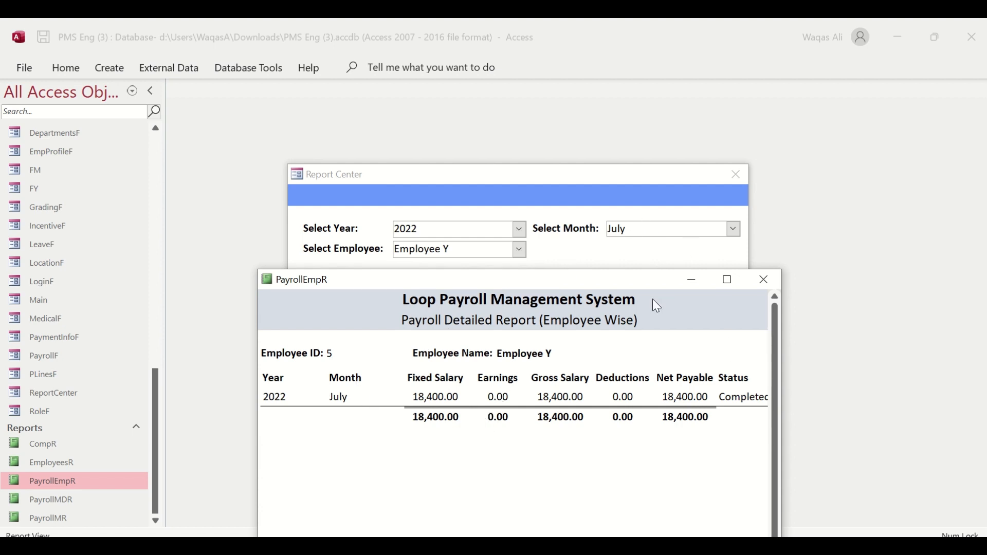
pyautogui.moveTo(600, 278); pyautogui.dragTo(612, 135)
pyautogui.click(776, 136)
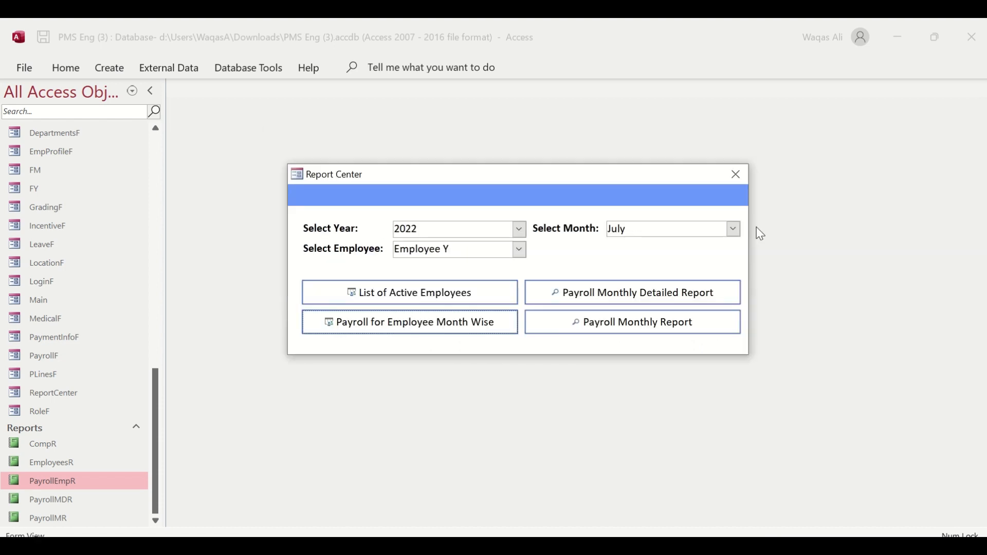
# - Select November as the month, open Payroll for Employee Month Wise to check the filtered report, and close it
pyautogui.click(735, 230)
pyautogui.click(689, 391)
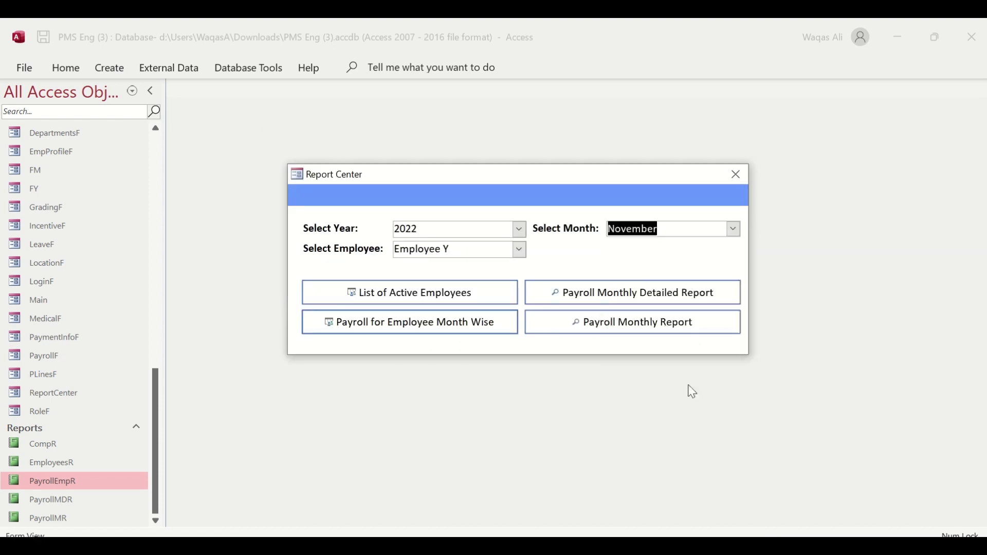
pyautogui.click(401, 323)
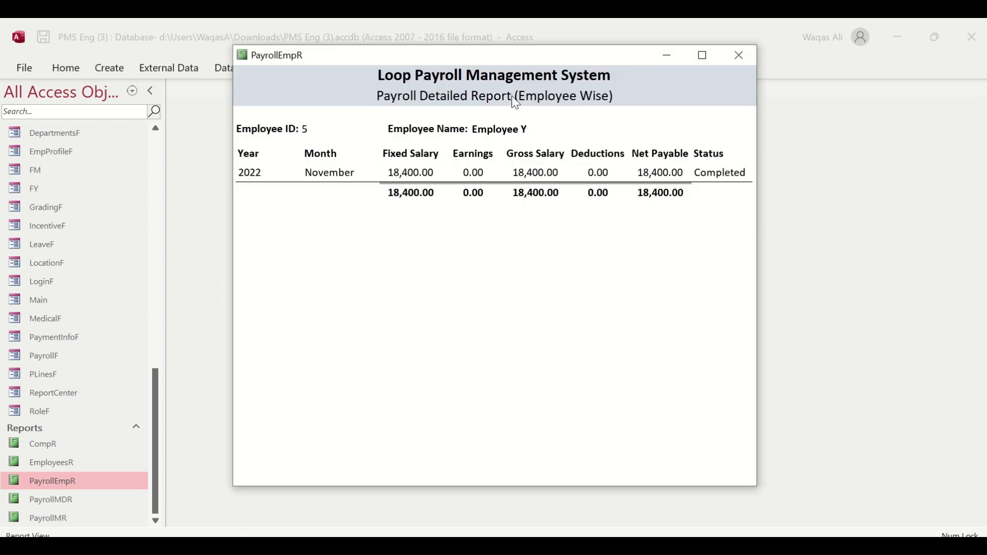
pyautogui.moveTo(529, 62); pyautogui.dragTo(336, 113)
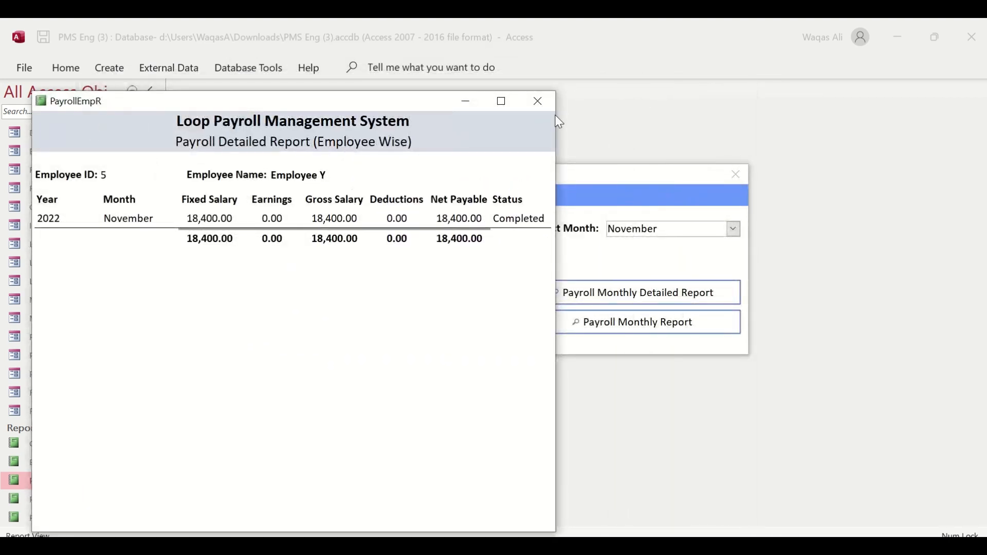
pyautogui.click(538, 101)
# - Reopen Payroll for Employee Month Wise for November and arrange the report and Report Center windows side by side
pyautogui.moveTo(606, 180); pyautogui.dragTo(807, 173)
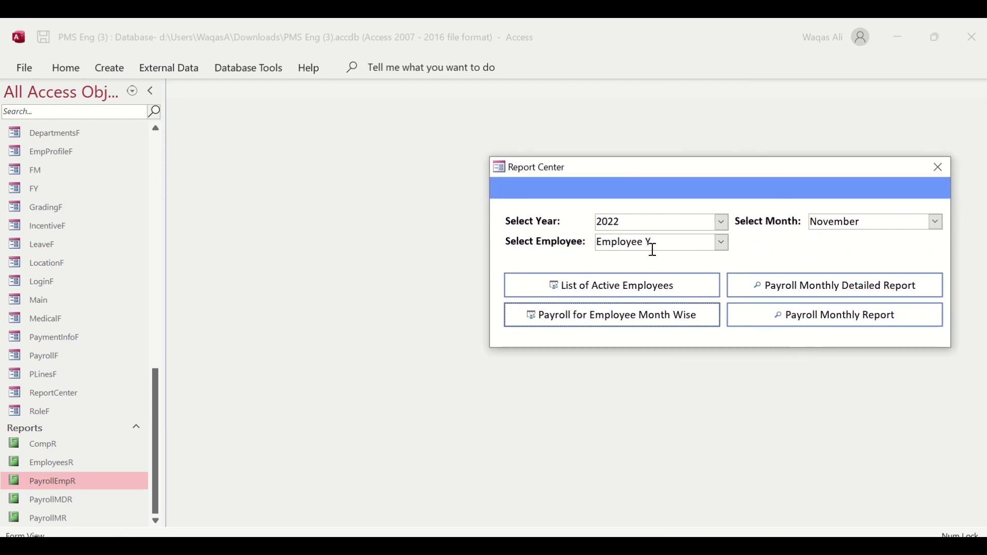
pyautogui.click(636, 321)
pyautogui.moveTo(460, 86); pyautogui.dragTo(384, 99)
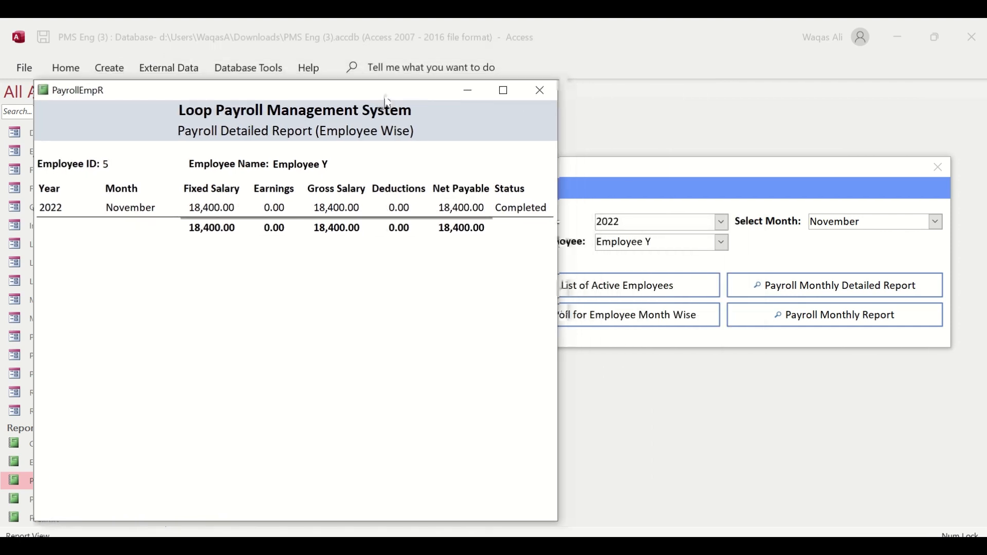